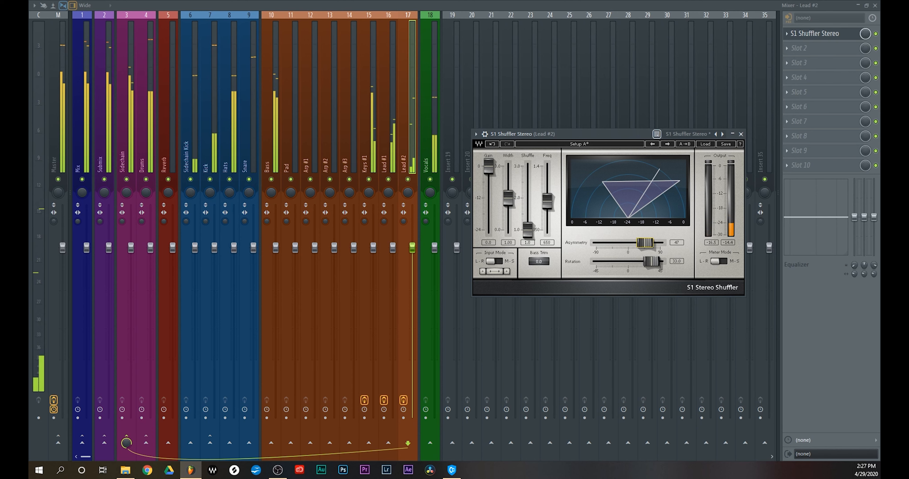
Set the Lead #2 S1 Shuffler's width to 1.04, close the plugin window and stop playback
{"action": "left_click_drag", "start_coordinate": [513, 201], "coordinate": [513, 200]}
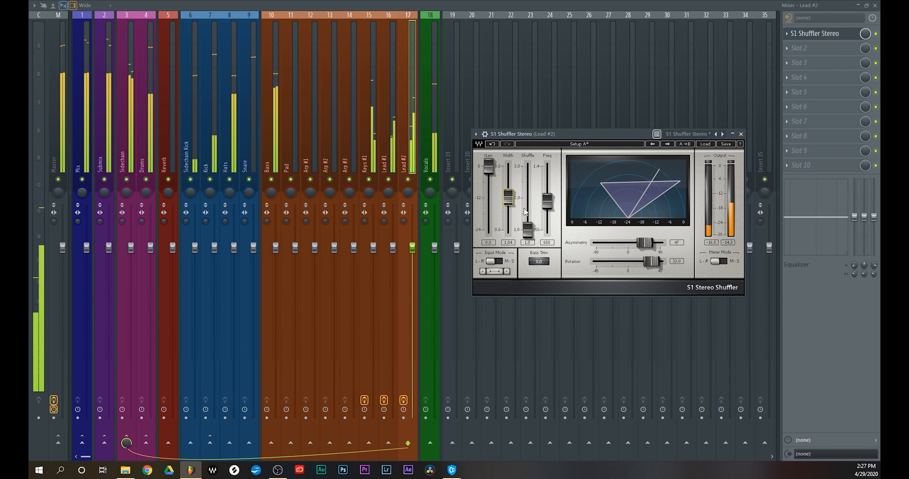
{"action": "left_click", "coordinate": [740, 135]}
{"action": "key", "text": "space"}
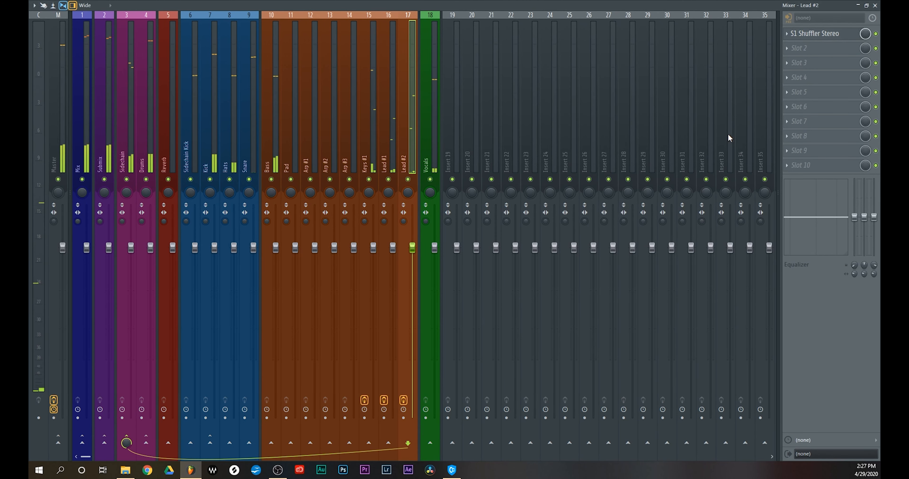
With the mix playing, load S1 Shuffler Stereo on the Bass track and narrow its width to about 0.73
{"action": "left_click", "coordinate": [277, 89]}
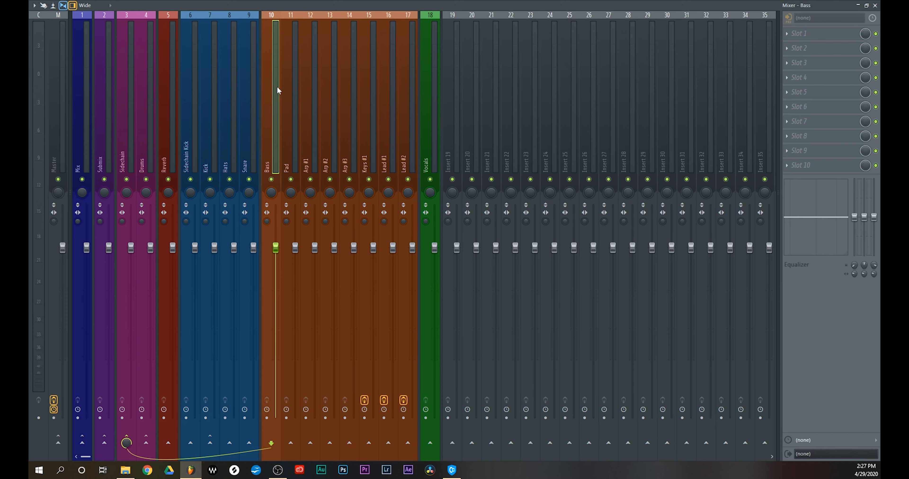
{"action": "key", "text": "space"}
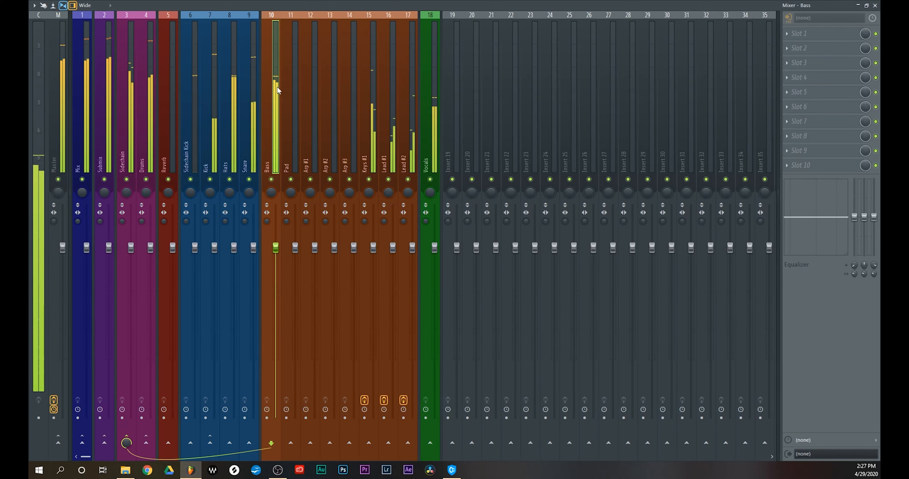
{"action": "left_click", "coordinate": [806, 33]}
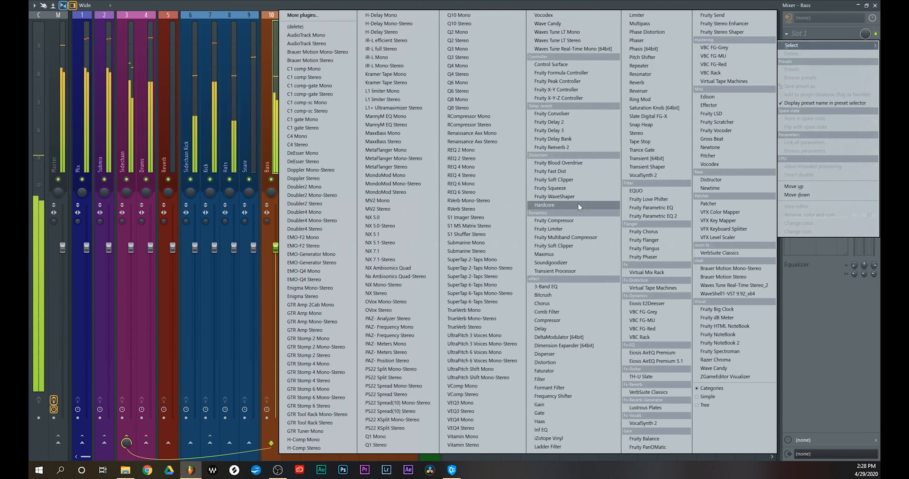
{"action": "left_click", "coordinate": [481, 233]}
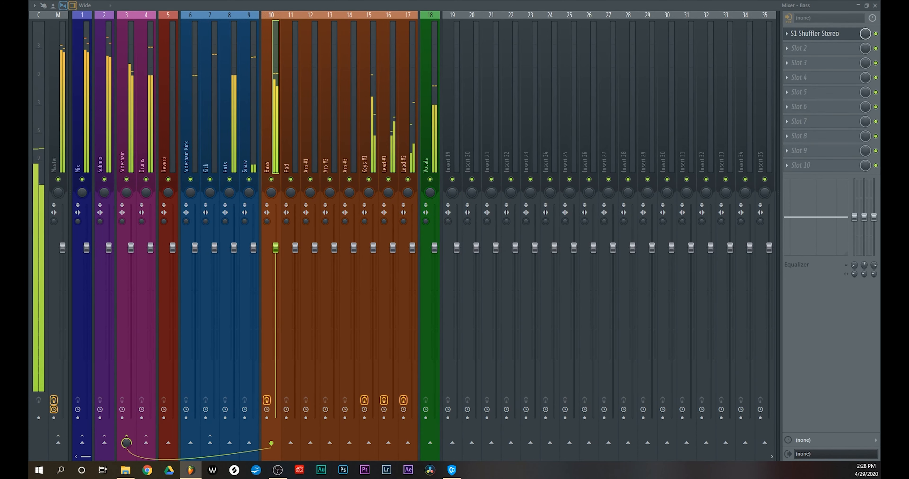
{"action": "left_click_drag", "start_coordinate": [525, 176], "coordinate": [537, 164]}
{"action": "left_click_drag", "start_coordinate": [442, 231], "coordinate": [444, 241]}
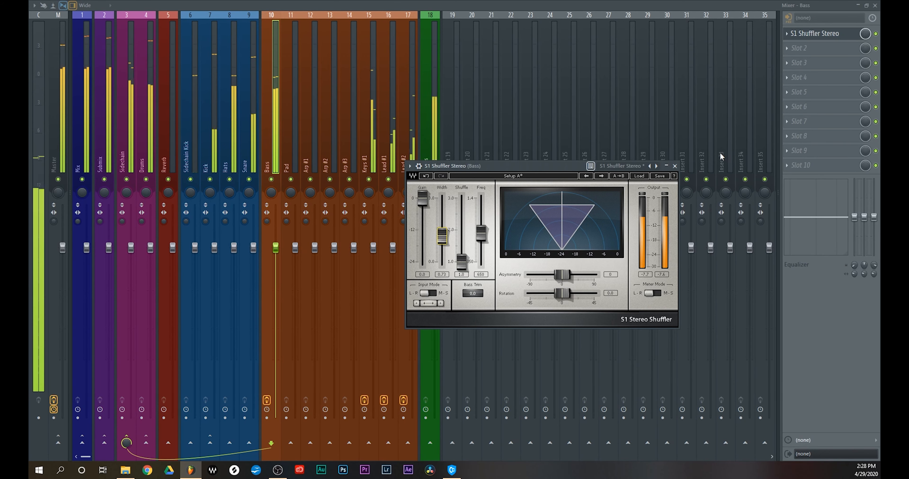
{"action": "left_click", "coordinate": [675, 165]}
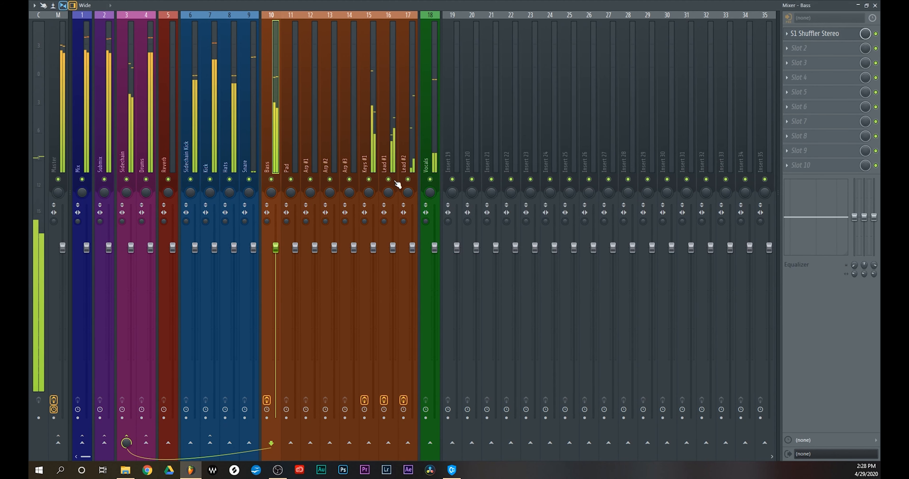
Compare the Bass track with its effects bypassed and re-enabled, and stop playback
{"action": "left_click", "coordinate": [267, 401]}
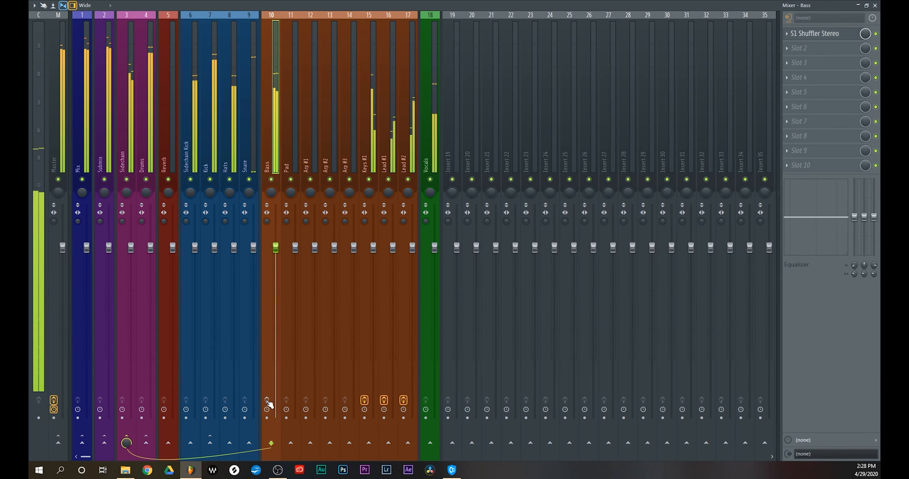
{"action": "left_click", "coordinate": [266, 400]}
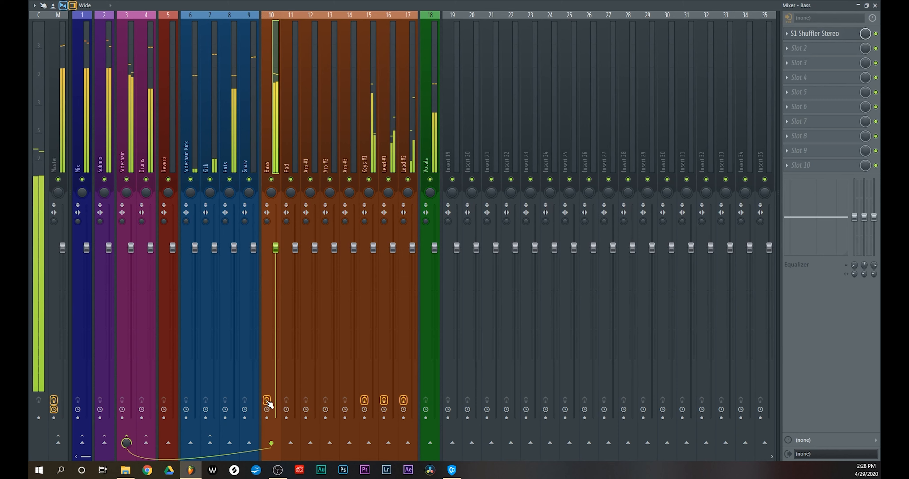
{"action": "key", "text": "space"}
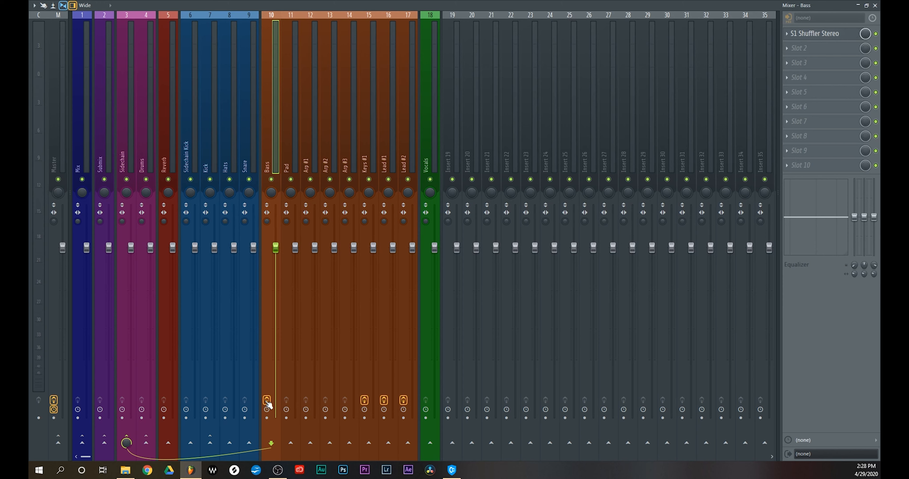
Load Brauer Motion Stereo in the first effect slot of the Hats track and open its window
{"action": "left_click", "coordinate": [224, 158]}
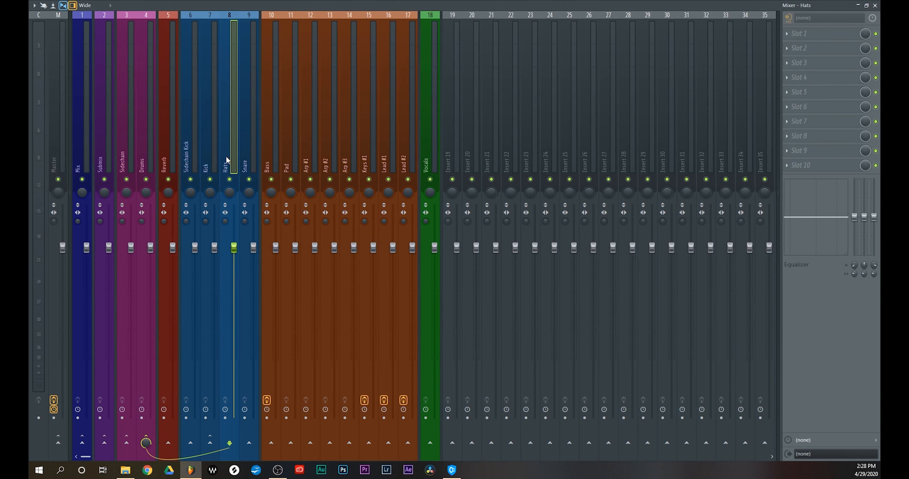
{"action": "left_click", "coordinate": [799, 42]}
{"action": "mouse_move", "coordinate": [799, 45]}
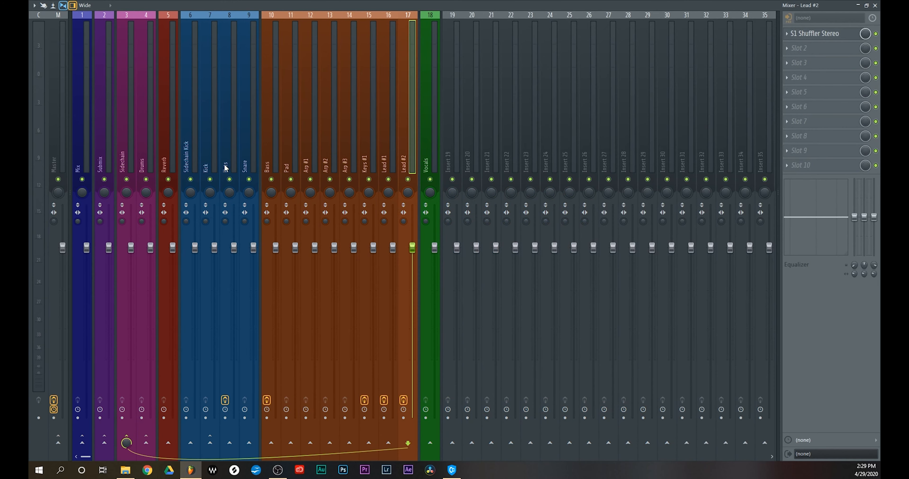
{"action": "left_click", "coordinate": [226, 168]}
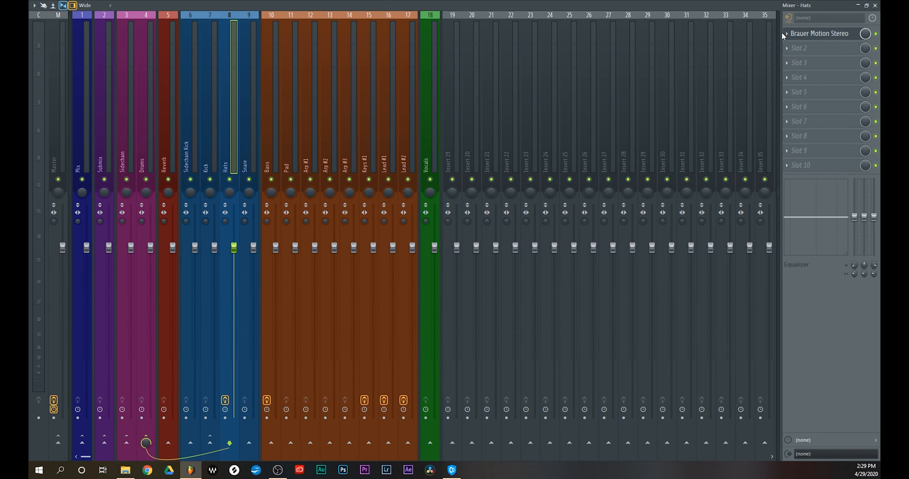
{"action": "left_click", "coordinate": [811, 33]}
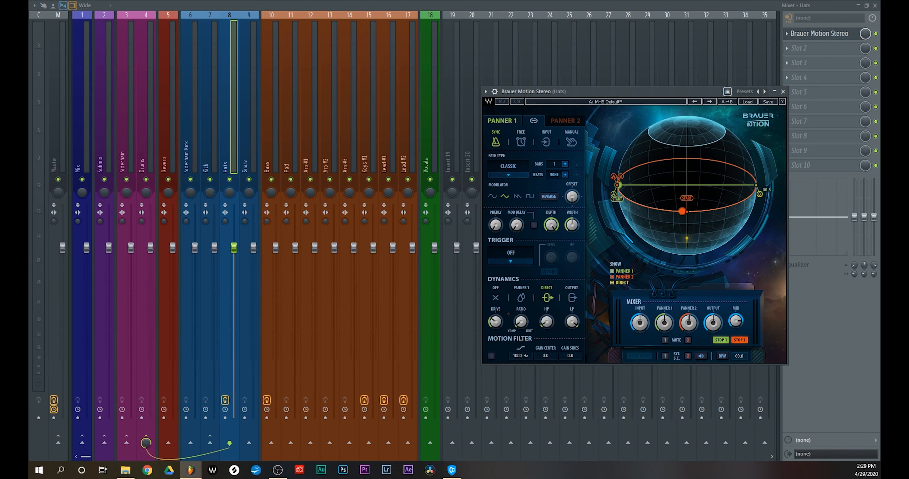
Adjust Panner 1's width to shorten its path, and shorten Panner 2's path toward the left side of the sphere
{"action": "left_click_drag", "start_coordinate": [666, 92], "coordinate": [454, 98]}
{"action": "left_click_drag", "start_coordinate": [360, 234], "coordinate": [360, 204]}
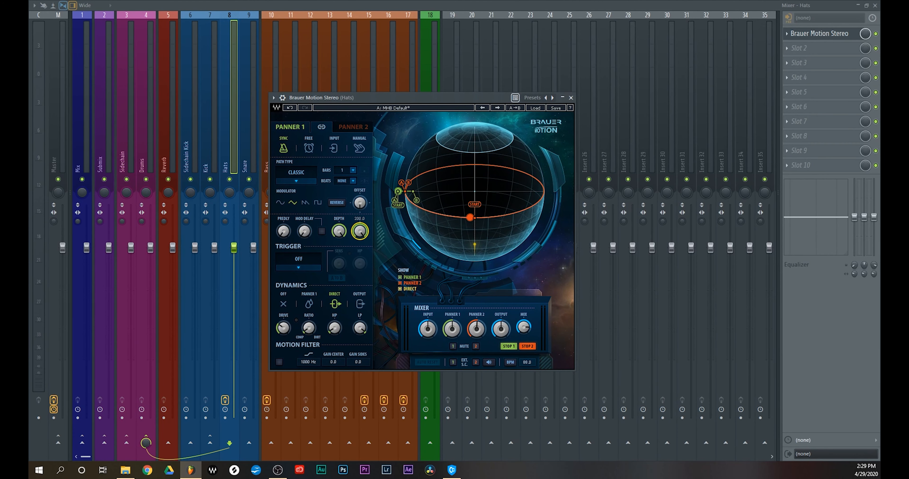
{"action": "left_click", "coordinate": [355, 126]}
{"action": "left_click_drag", "start_coordinate": [409, 185], "coordinate": [417, 175]}
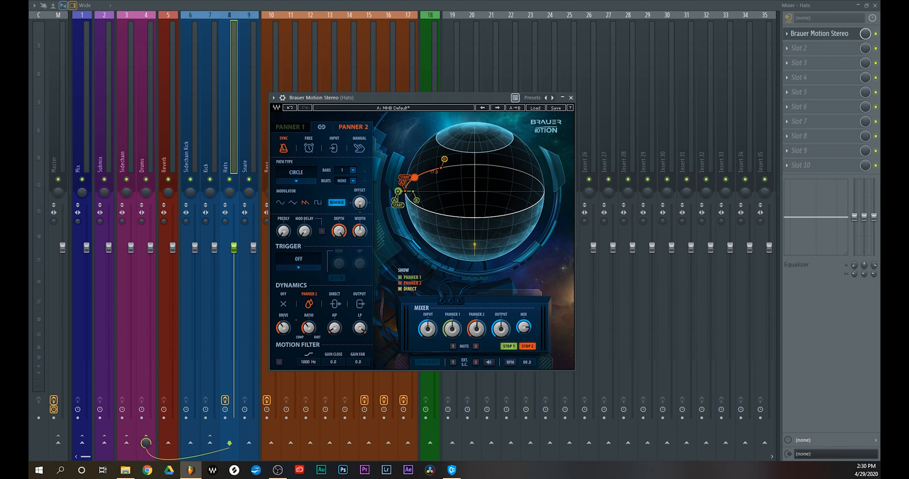
Play the mix, switch Panner 2's modulator to a sine wave and increase its width slightly
{"action": "key", "text": "space"}
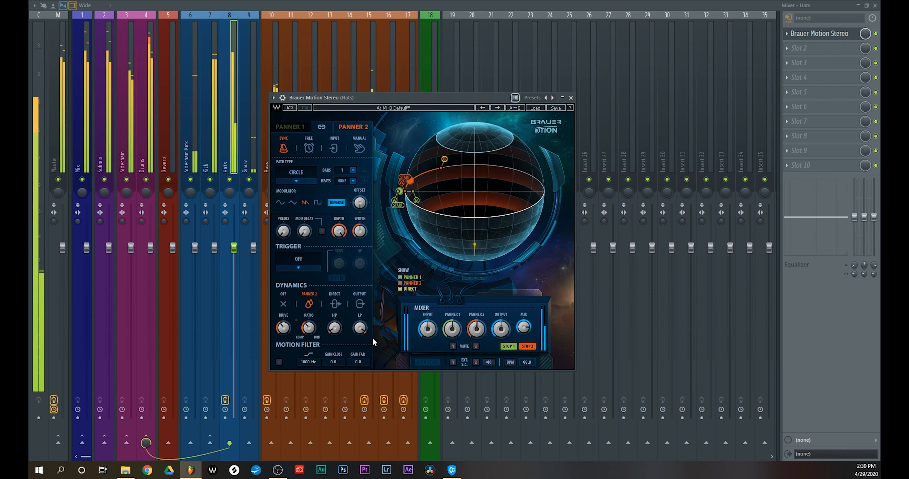
{"action": "left_click", "coordinate": [279, 202]}
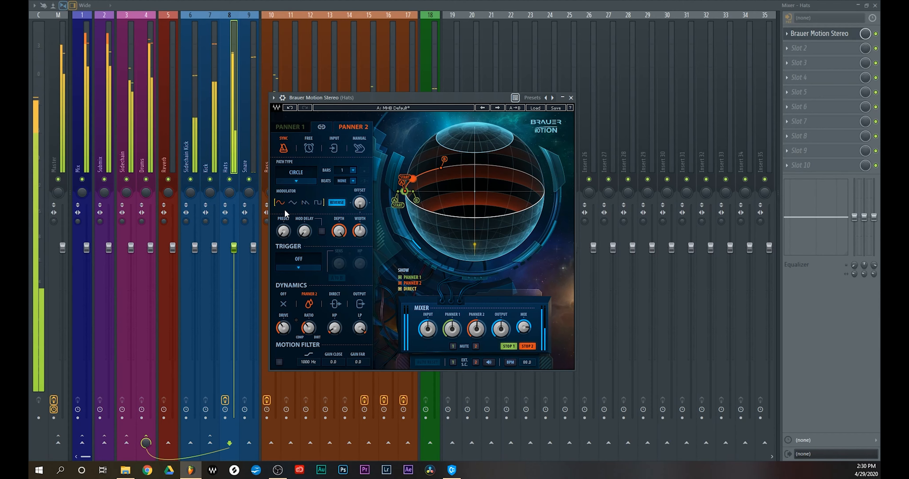
{"action": "left_click_drag", "start_coordinate": [360, 231], "coordinate": [360, 218]}
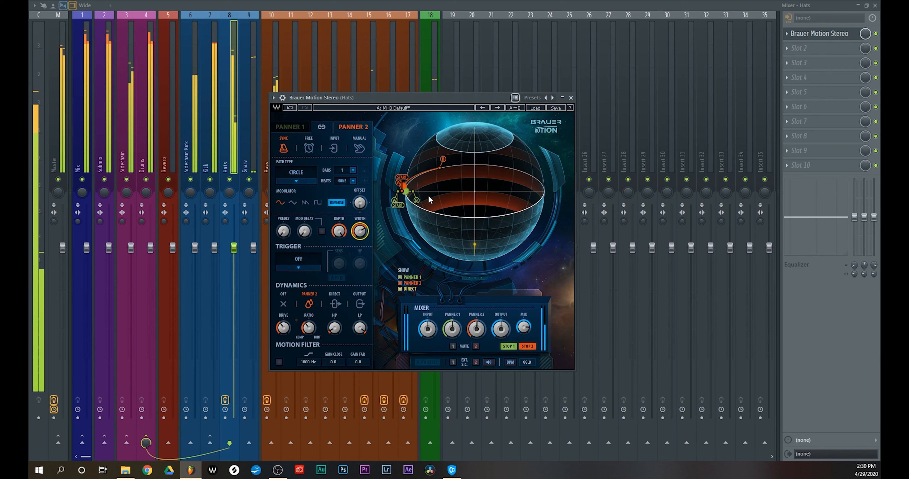
Move Panner 1's path endpoint B slightly inward, raise Panner 2's dynamics drive to about 55.3 and close the plugin
{"action": "left_click_drag", "start_coordinate": [417, 200], "coordinate": [427, 200]}
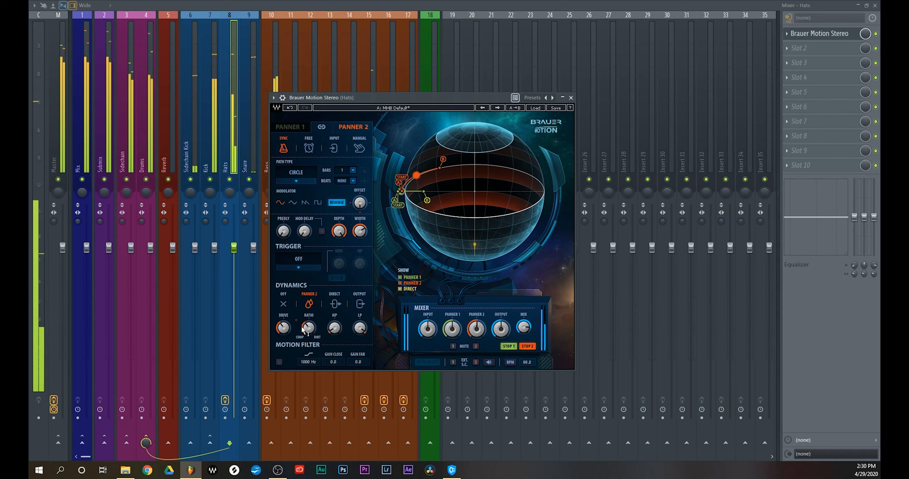
{"action": "left_click_drag", "start_coordinate": [311, 330], "coordinate": [283, 320]}
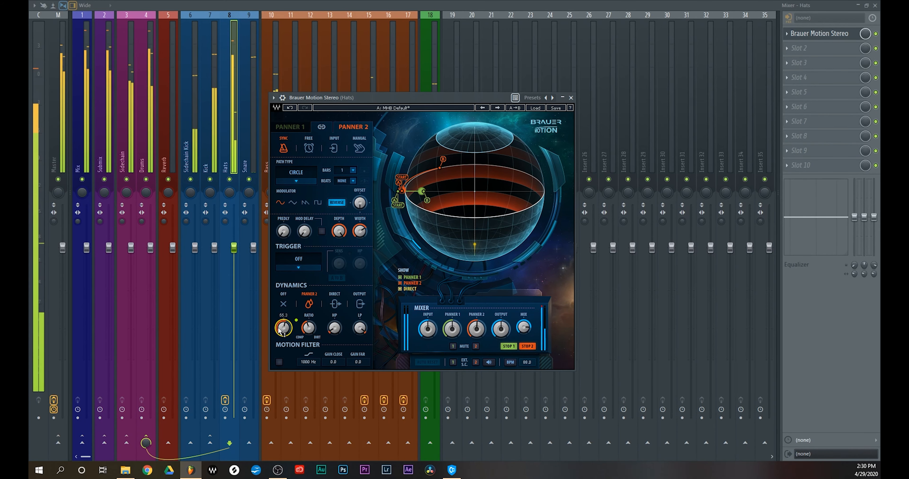
{"action": "left_click", "coordinate": [570, 97]}
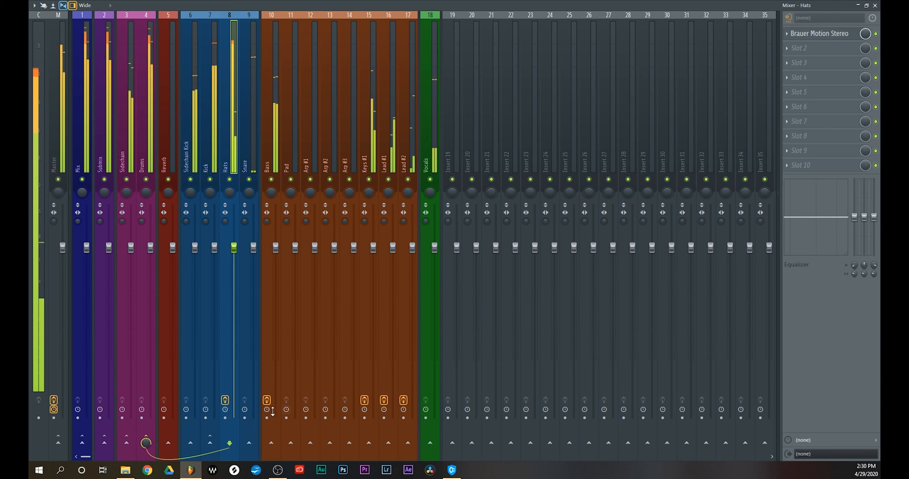
Bypass the effects on Hats, Bass, Keys #1, Lead #1 and Lead #2 to hear the mix without stereo processing
{"action": "left_click", "coordinate": [225, 400]}
{"action": "left_click", "coordinate": [267, 400]}
{"action": "left_click", "coordinate": [364, 400]}
{"action": "left_click", "coordinate": [383, 400]}
{"action": "left_click", "coordinate": [403, 400]}
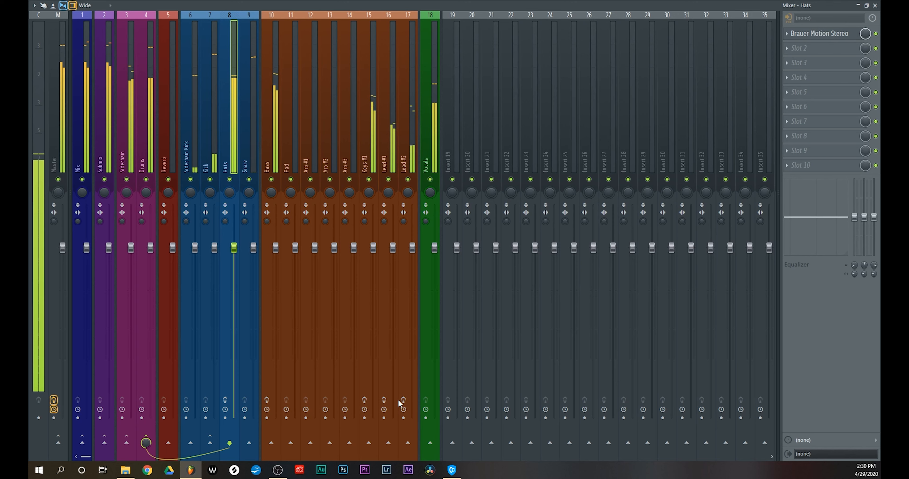
Re-enable the effects on Lead #2, Lead #1, Keys #1, Bass and Hats for comparison, and stop playback
{"action": "left_click", "coordinate": [403, 401]}
{"action": "left_click", "coordinate": [384, 401]}
{"action": "left_click", "coordinate": [365, 400]}
{"action": "left_click", "coordinate": [267, 401]}
{"action": "left_click", "coordinate": [225, 400]}
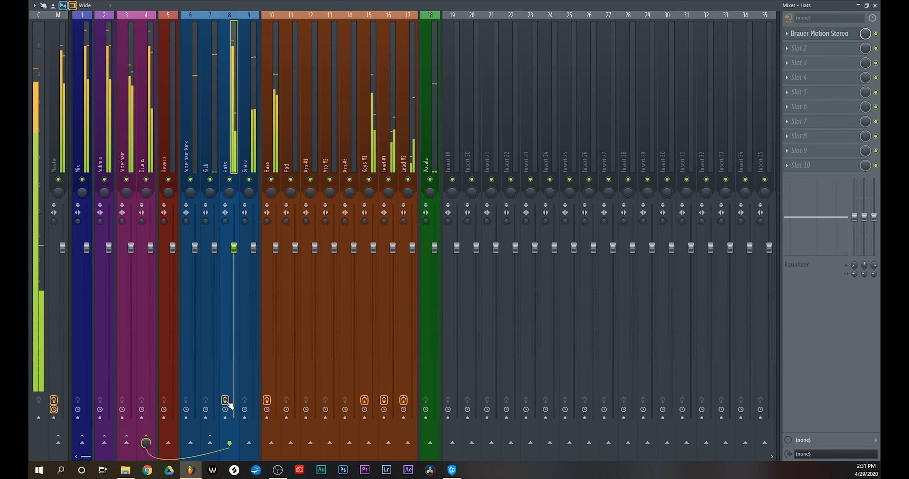
{"action": "key", "text": "space"}
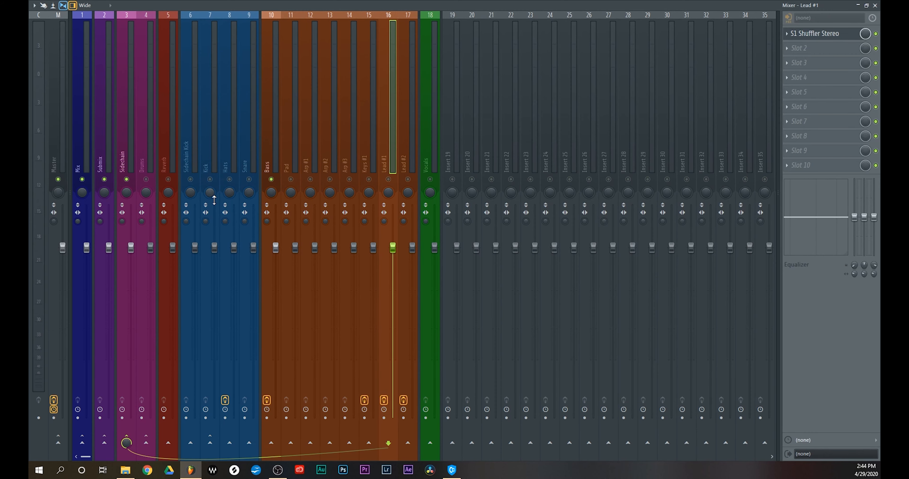
Unmute the Kick, Drums and Sidechain Kick tracks and play them together with the Bass
{"action": "left_click", "coordinate": [210, 180]}
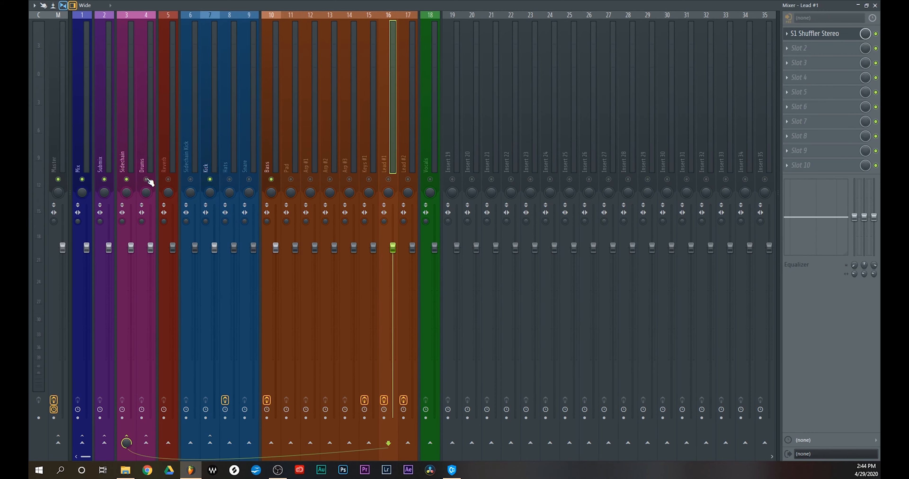
{"action": "left_click", "coordinate": [211, 160]}
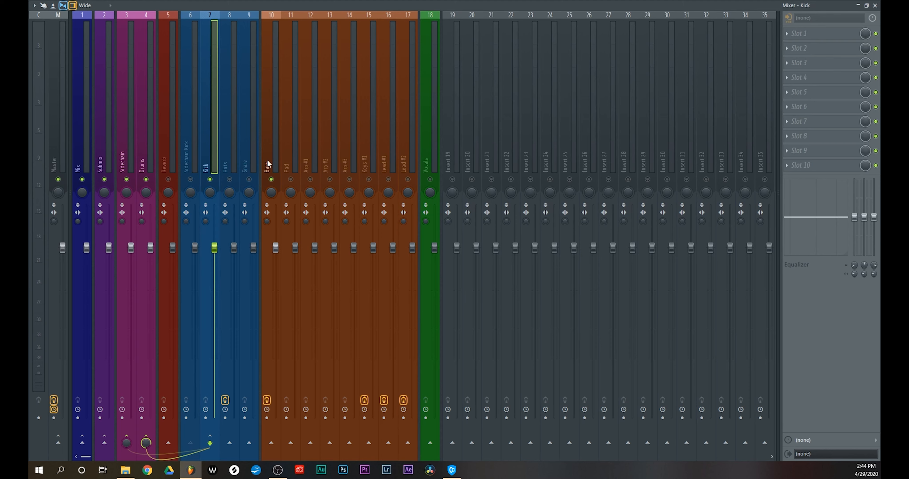
{"action": "left_click", "coordinate": [277, 158]}
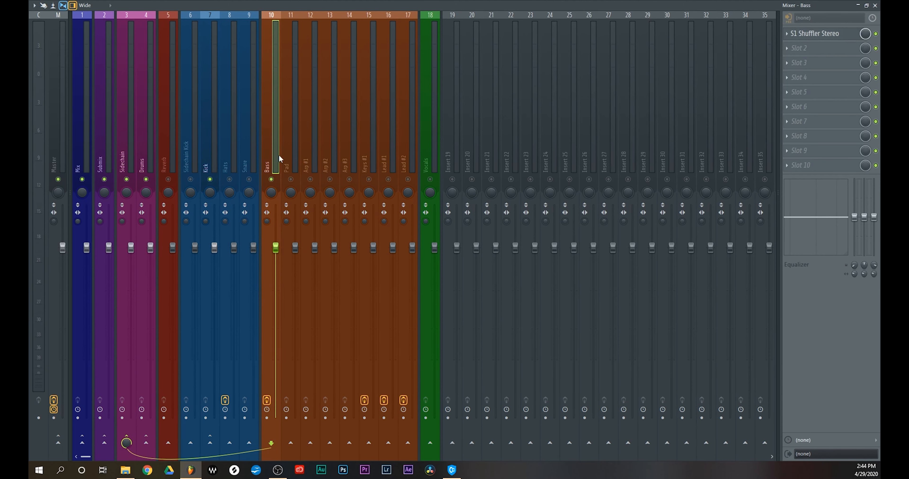
{"action": "key", "text": "space"}
{"action": "left_click", "coordinate": [210, 161]}
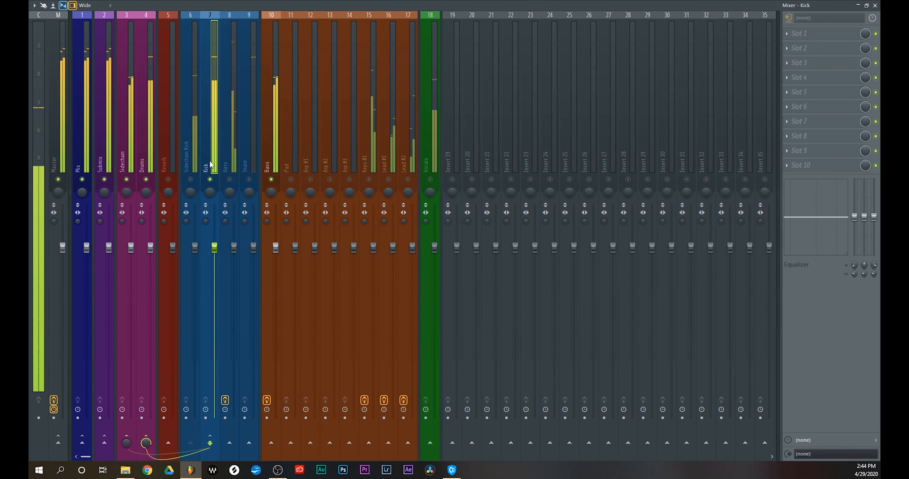
{"action": "left_click", "coordinate": [191, 180]}
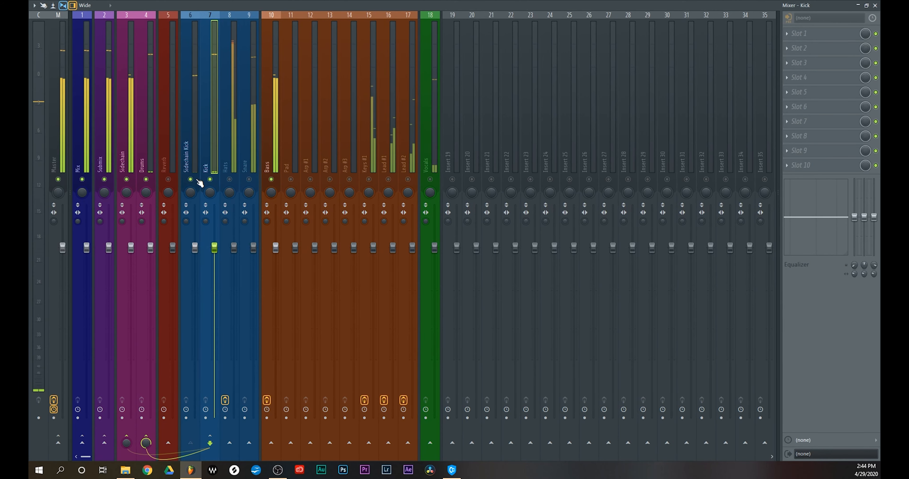
{"action": "left_click", "coordinate": [271, 146]}
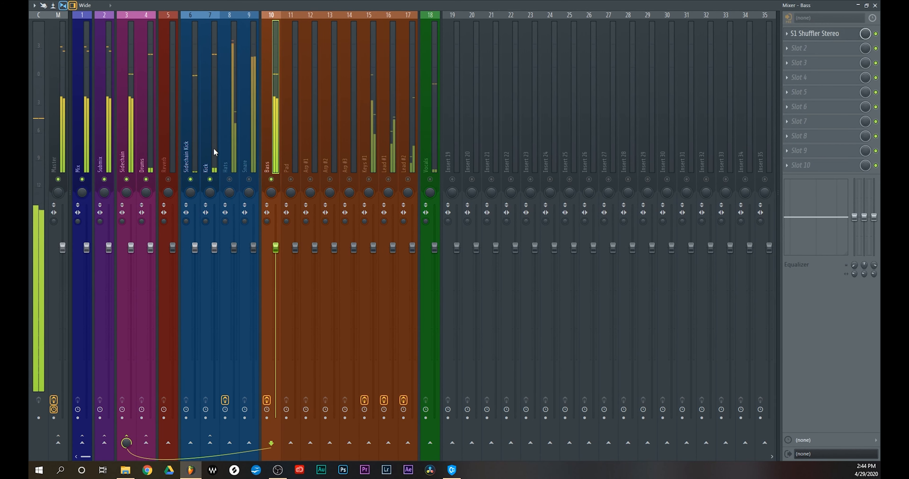
{"action": "left_click", "coordinate": [190, 147]}
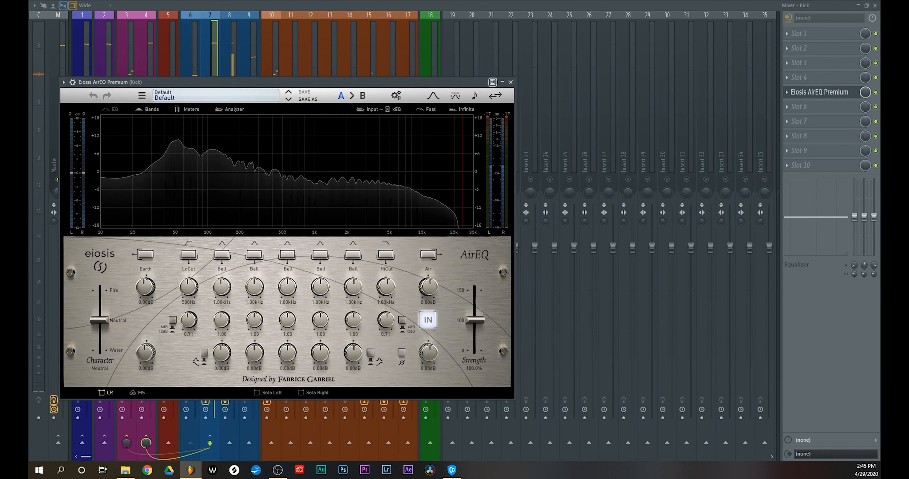
Sweep a boosted first bell on the Bass equalizer around 72.5 Hz and cut the Kick's first bell by about 1.69 dB at 65.0 Hz
{"action": "left_click_drag", "start_coordinate": [486, 139], "coordinate": [556, 88]}
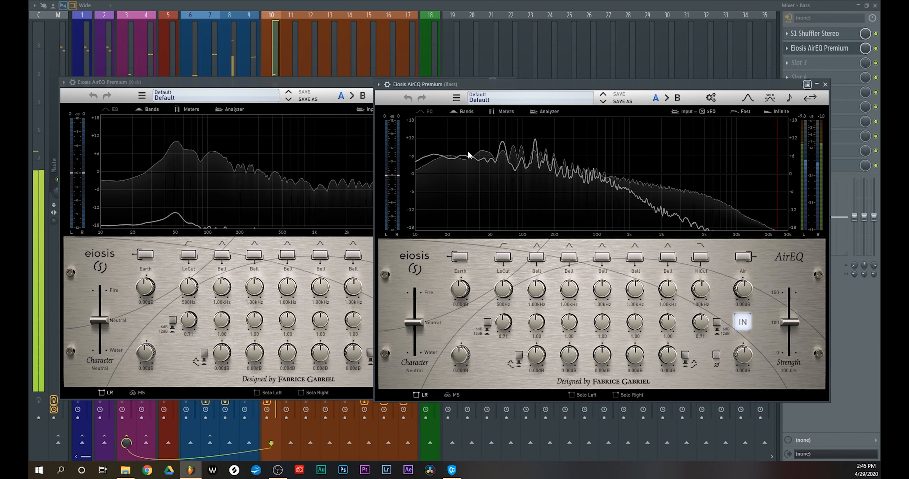
{"action": "left_click_drag", "start_coordinate": [536, 354], "coordinate": [524, 337]}
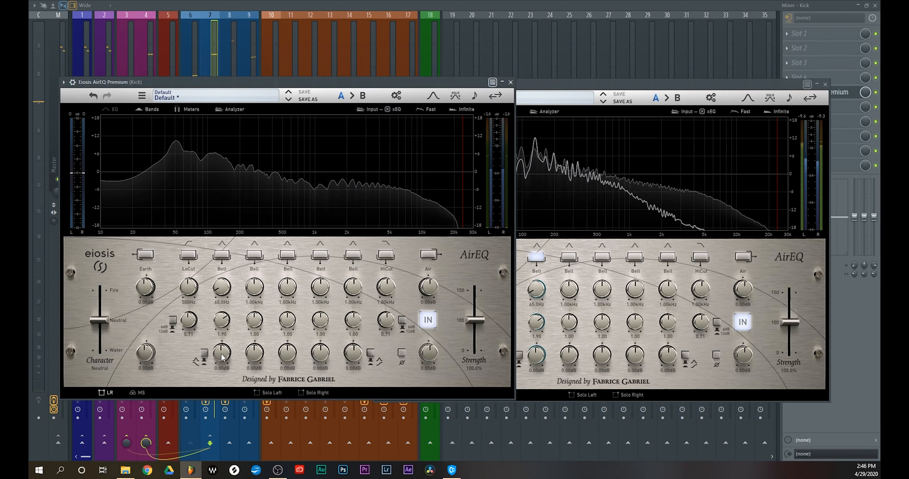
{"action": "left_click_drag", "start_coordinate": [221, 353], "coordinate": [217, 362]}
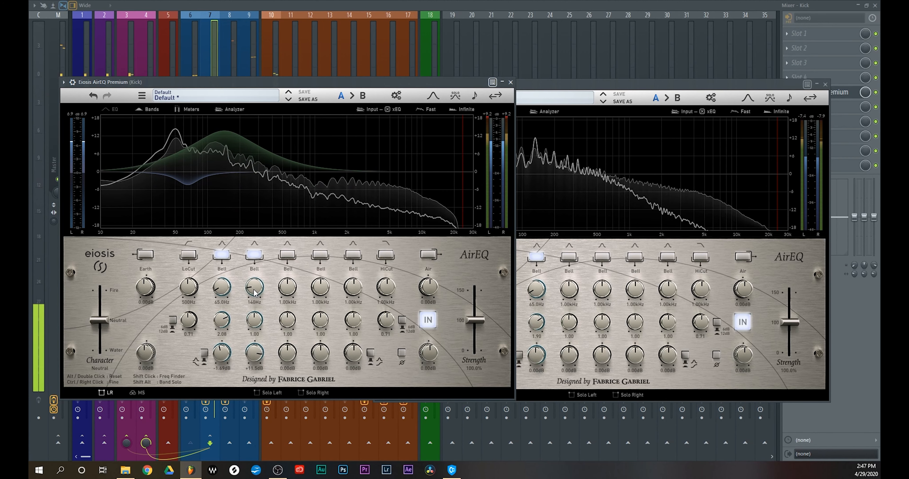
Tune the Kick's second bell to 135 Hz and reset its gain, then cut the Bass's first bell by about 2.19 dB at 135 Hz
{"action": "left_click_drag", "start_coordinate": [255, 294], "coordinate": [253, 291]}
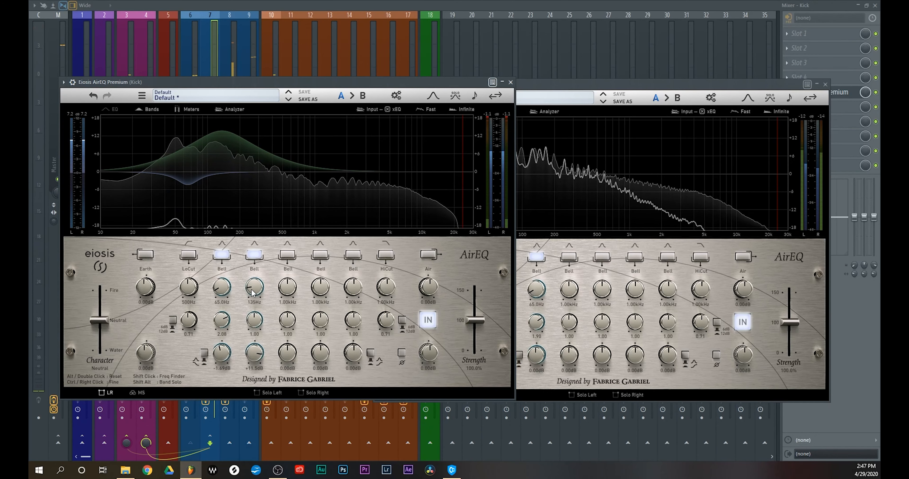
{"action": "double_click", "coordinate": [254, 353]}
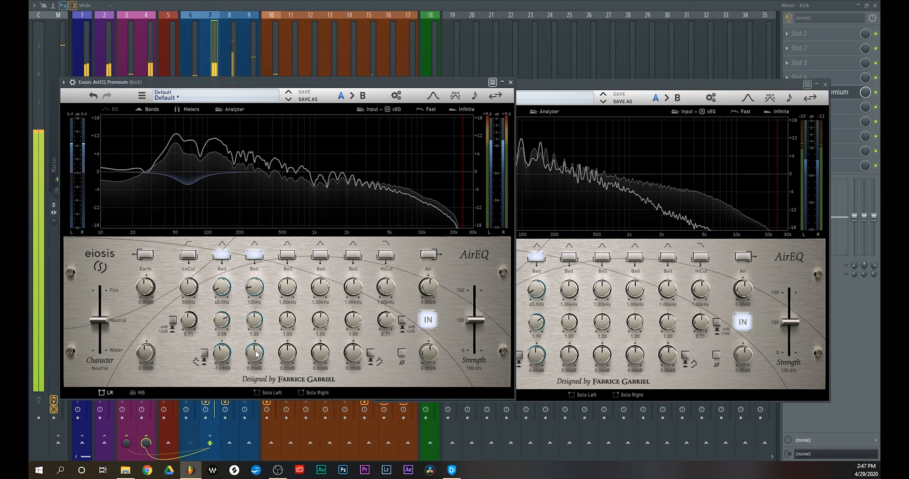
{"action": "left_click", "coordinate": [546, 365]}
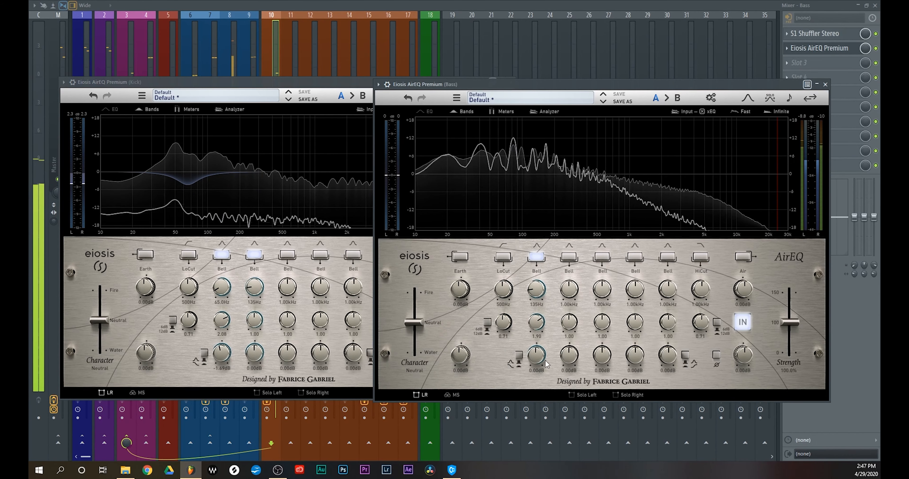
{"action": "left_click_drag", "start_coordinate": [538, 354], "coordinate": [531, 370]}
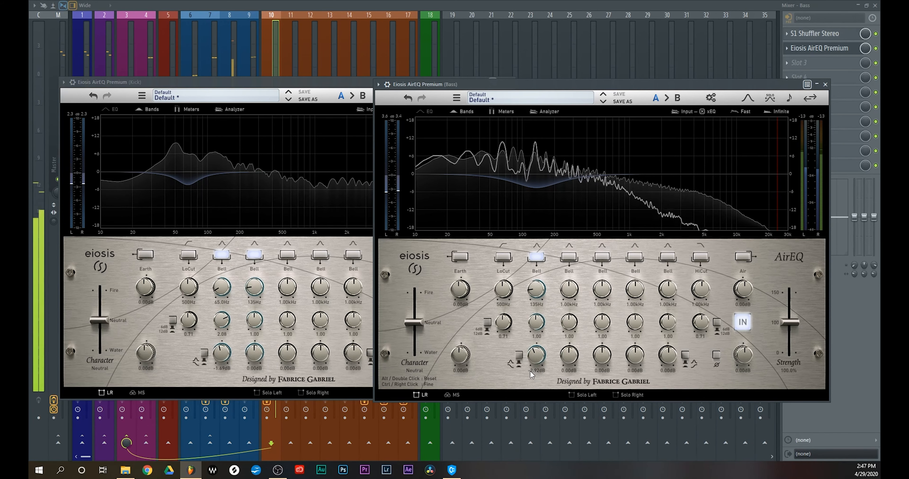
{"action": "left_click_drag", "start_coordinate": [533, 355], "coordinate": [534, 356]}
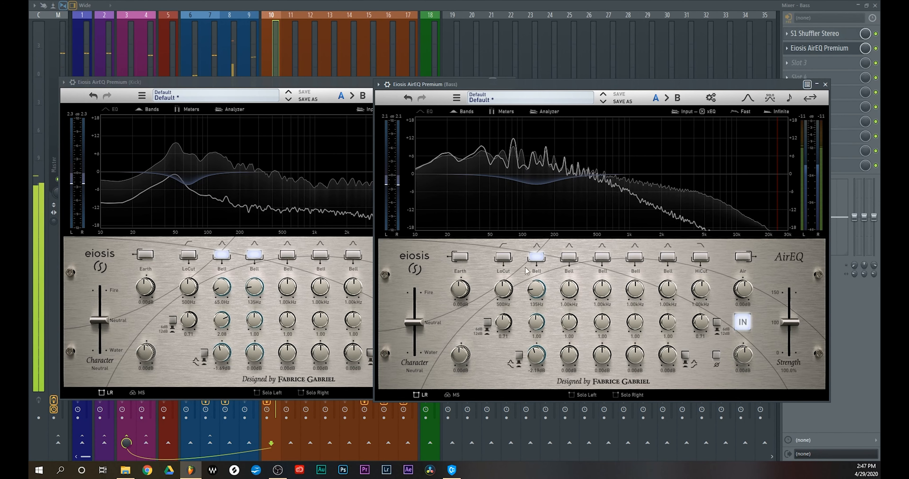
Close the Kick's equalizer, solo the Bass track and open its AirEQ Premium
{"action": "left_click_drag", "start_coordinate": [332, 83], "coordinate": [308, 96]}
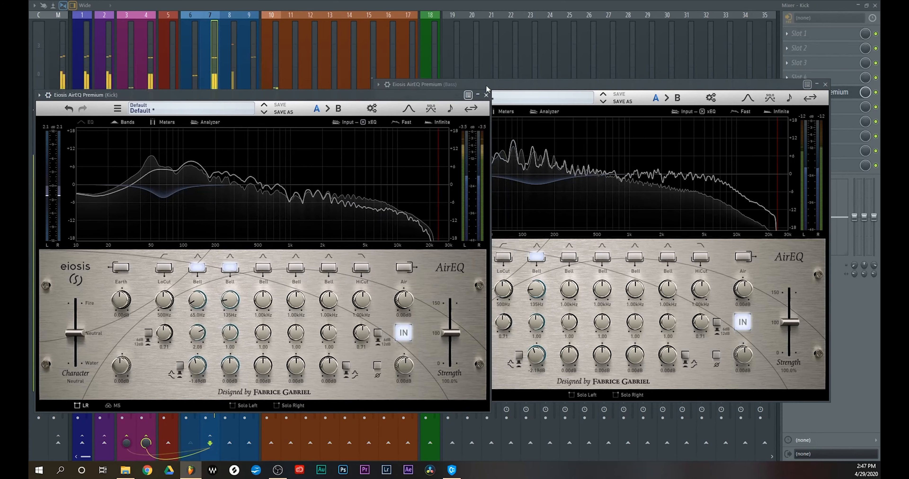
{"action": "left_click", "coordinate": [486, 95]}
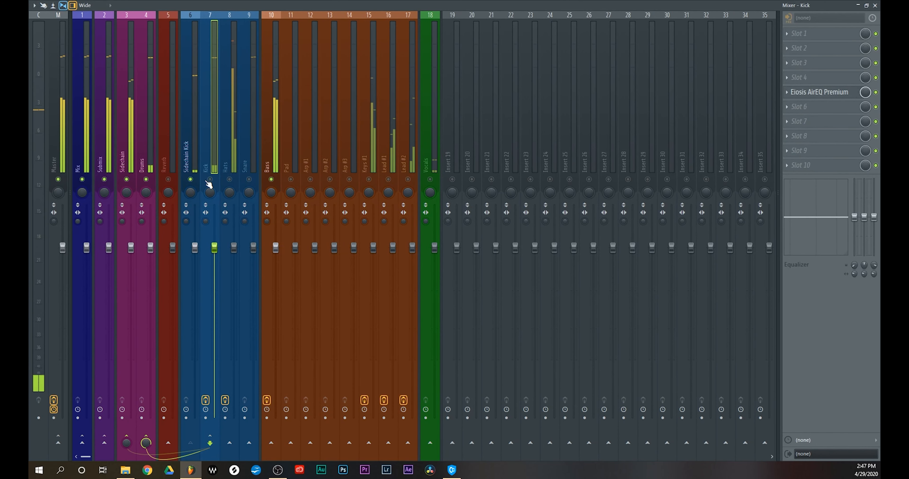
{"action": "left_click", "coordinate": [274, 181]}
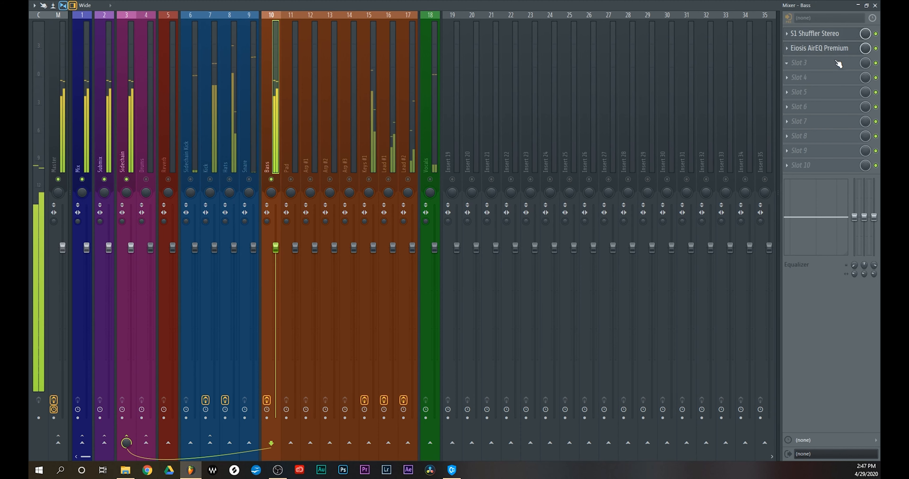
{"action": "left_click", "coordinate": [821, 48]}
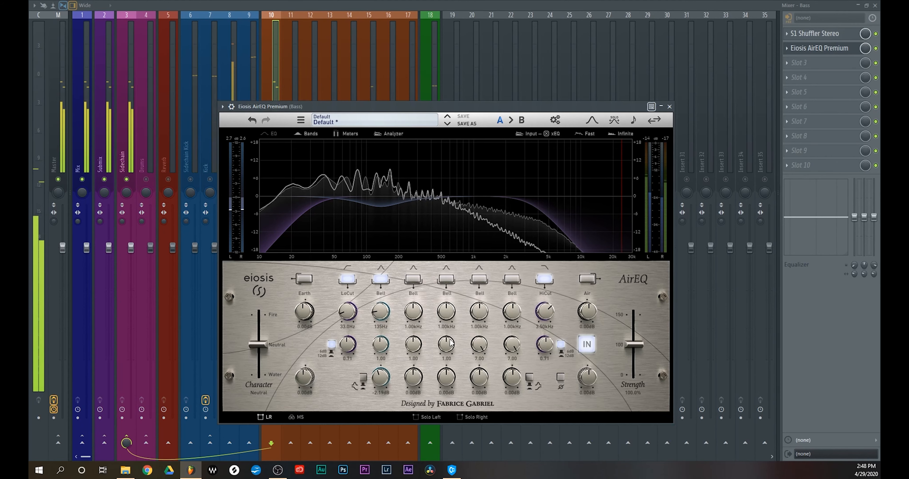
Set the Bass equalizer's third bell Q to 7.00, cut the fifth bell by about 2.16 dB at 1.00 kHz and close the plugin
{"action": "left_click_drag", "start_coordinate": [450, 342], "coordinate": [448, 228]}
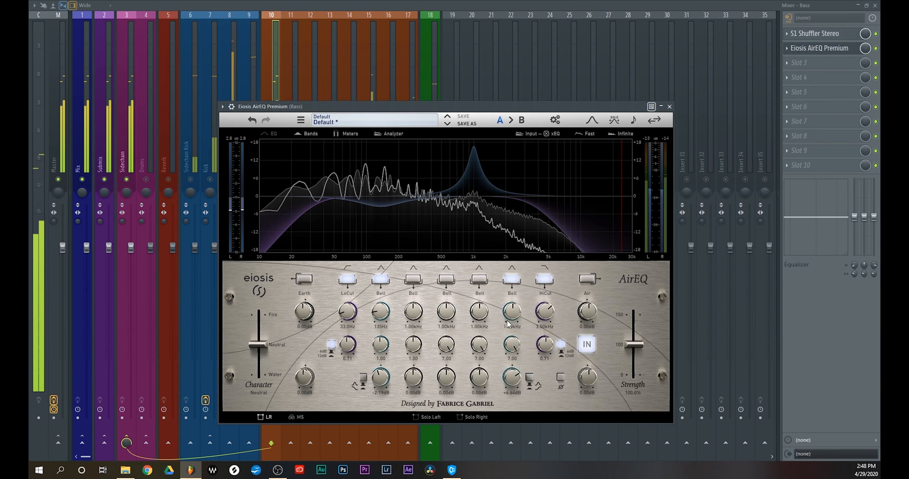
{"action": "left_click_drag", "start_coordinate": [512, 305], "coordinate": [510, 307]}
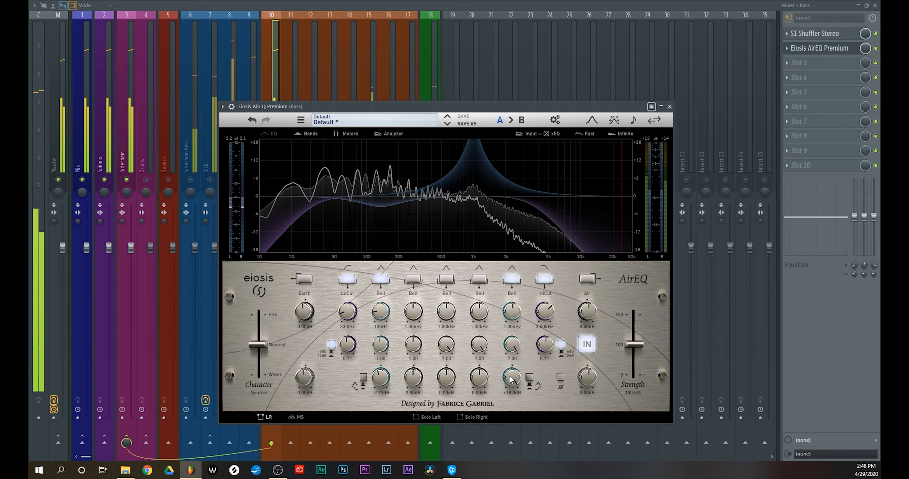
{"action": "left_click_drag", "start_coordinate": [511, 379], "coordinate": [510, 442]}
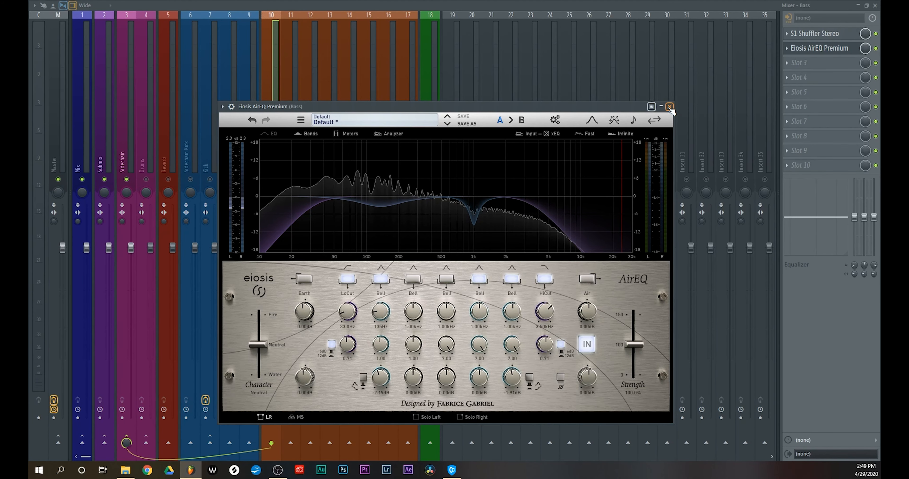
{"action": "left_click", "coordinate": [669, 107]}
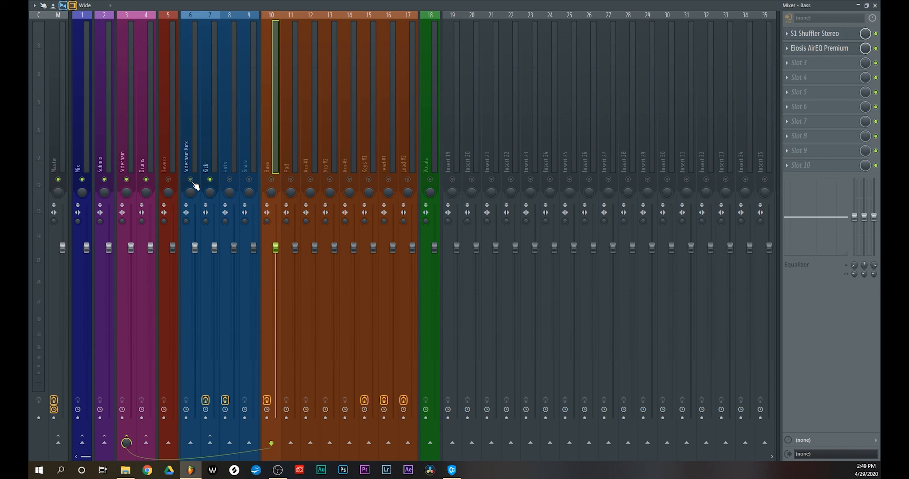
Open AirEQ Premium on the Kick track, move its window towards the middle of the mixer and start playback
{"action": "left_click", "coordinate": [208, 154]}
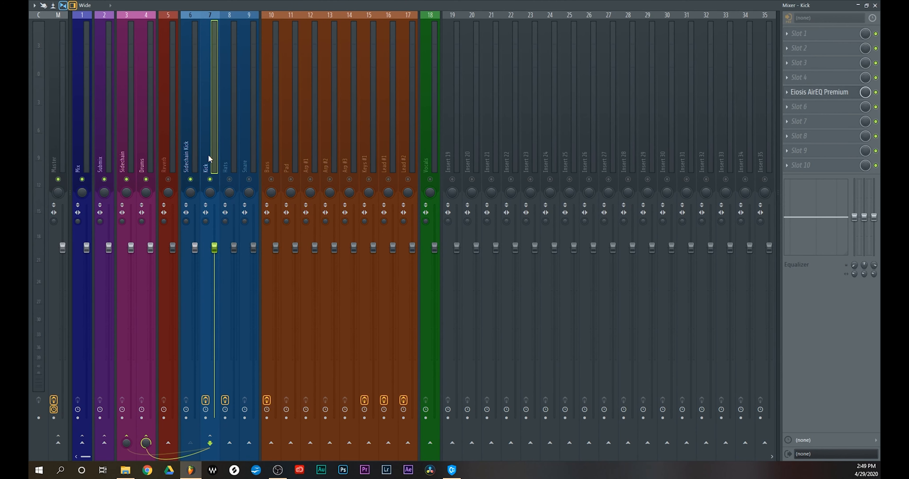
{"action": "left_click", "coordinate": [816, 95]}
{"action": "left_click_drag", "start_coordinate": [253, 96], "coordinate": [409, 96]}
{"action": "key", "text": "space"}
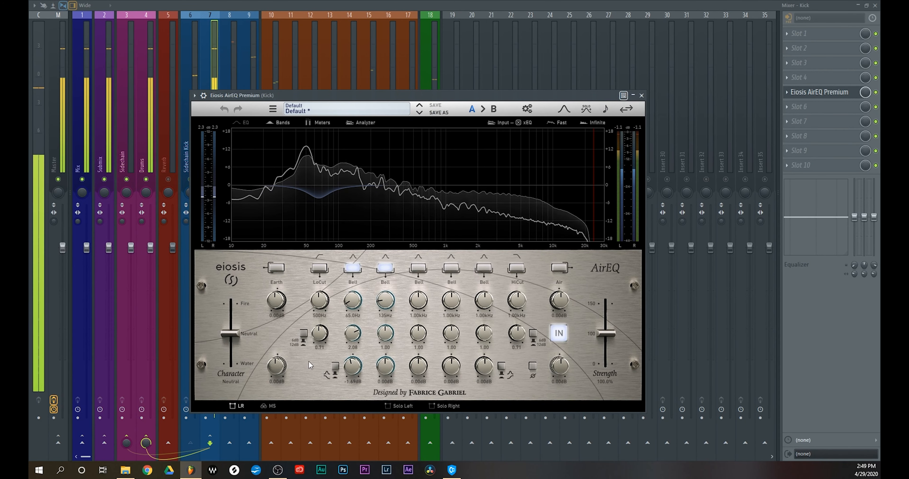
Enable the Kick equalizer's low cut at 28.0 Hz and its high cut at about 9 kHz
{"action": "left_click", "coordinate": [319, 268]}
{"action": "left_click_drag", "start_coordinate": [319, 313], "coordinate": [322, 379]}
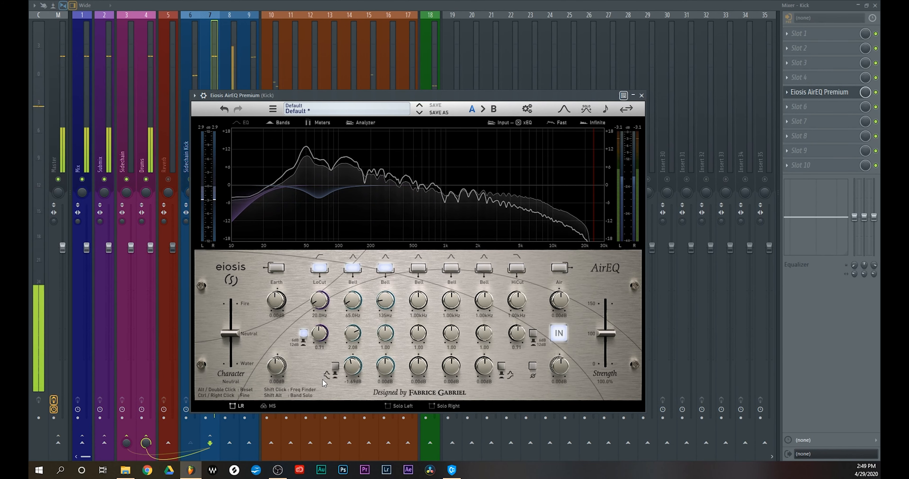
{"action": "left_click_drag", "start_coordinate": [317, 306], "coordinate": [318, 304]}
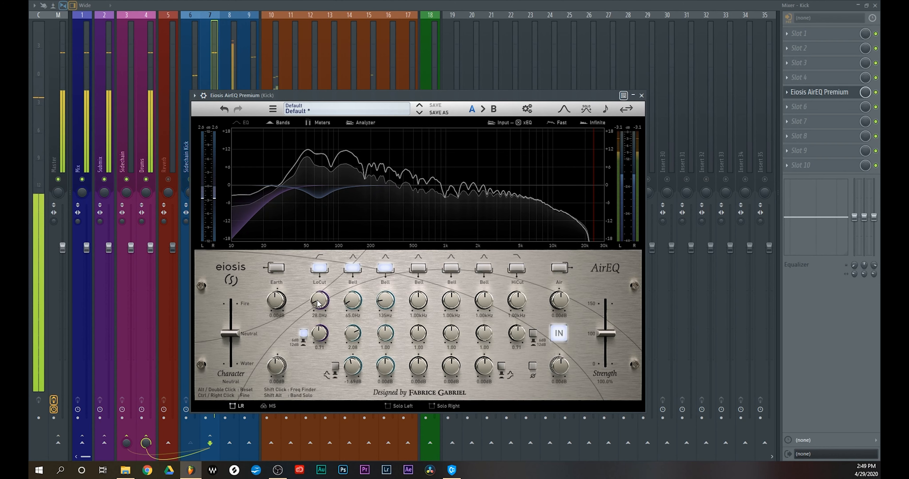
{"action": "left_click", "coordinate": [517, 268]}
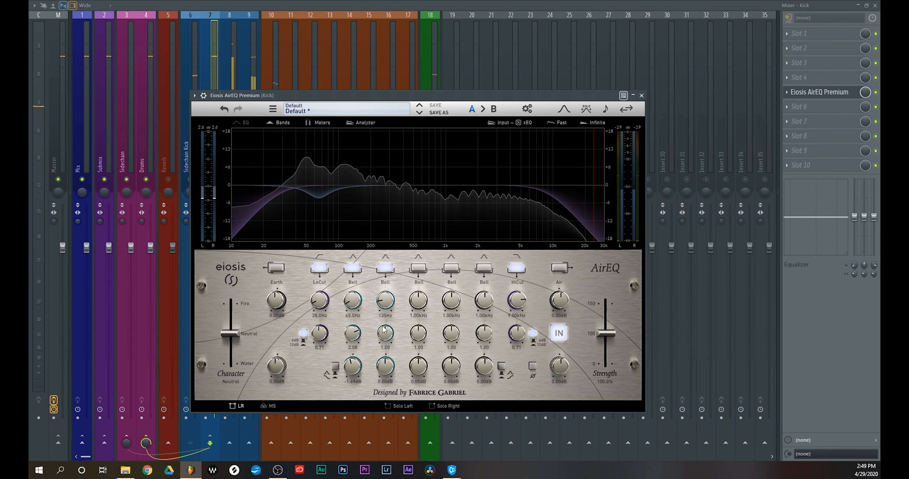
Sweep the Kick's second bell to just above 500 Hz with a boost of about 9.5 dB, and lower its gain
{"action": "left_click_drag", "start_coordinate": [385, 368], "coordinate": [385, 255]}
{"action": "left_click_drag", "start_coordinate": [388, 310], "coordinate": [382, 313]}
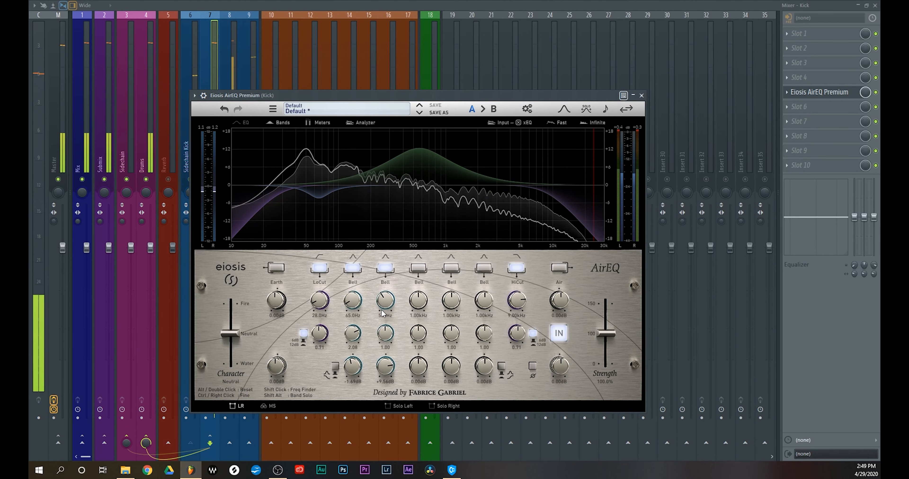
{"action": "left_click_drag", "start_coordinate": [395, 452], "coordinate": [395, 471]}
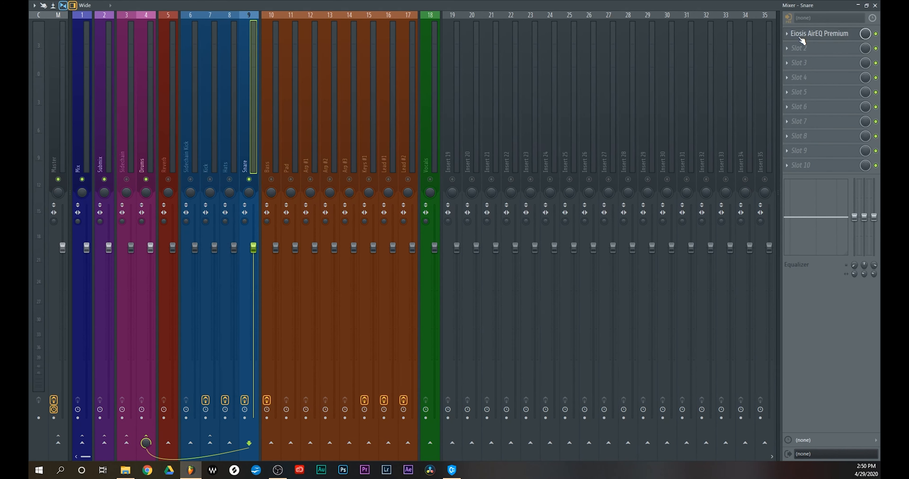
Open AirEQ Premium on the Snare, play the track and enable a low cut at 57.0 Hz
{"action": "left_click", "coordinate": [801, 38]}
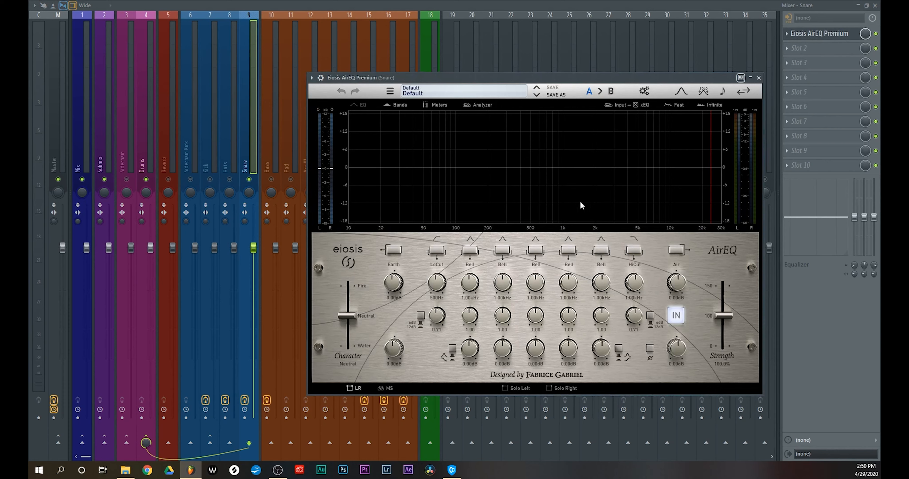
{"action": "key", "text": "space"}
{"action": "left_click_drag", "start_coordinate": [509, 81], "coordinate": [427, 84]}
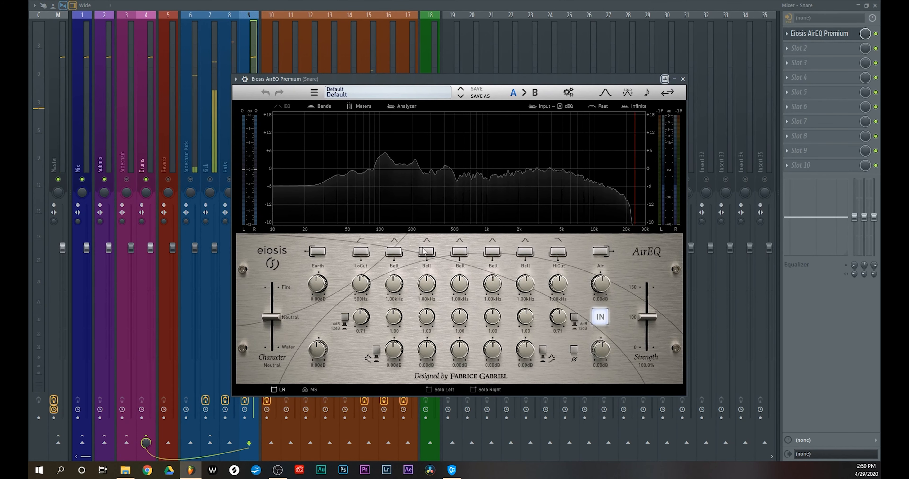
{"action": "left_click", "coordinate": [360, 251]}
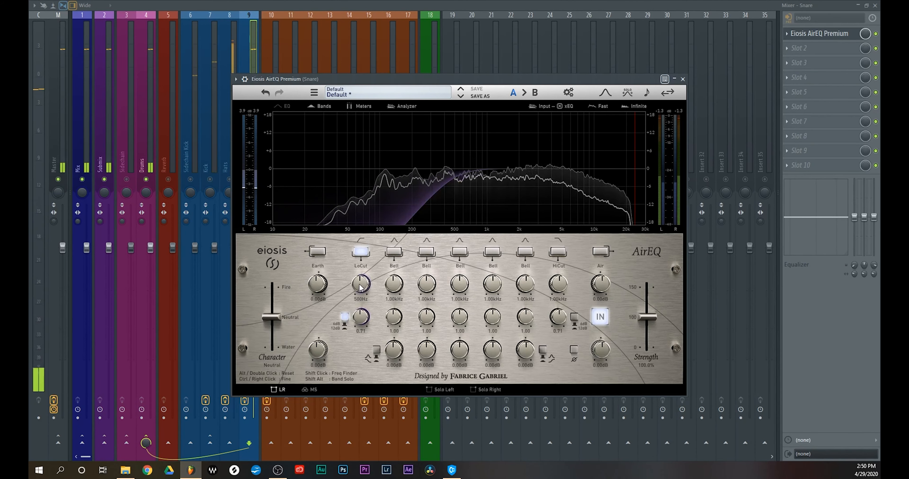
{"action": "left_click_drag", "start_coordinate": [360, 285], "coordinate": [360, 314]}
Slightly cut the Snare's first bell at 108 Hz, set the third and fourth bells' Q to 7.00, adjust the third bell's gain and close the equalizer
{"action": "left_click_drag", "start_coordinate": [398, 355], "coordinate": [407, 442]}
{"action": "left_click_drag", "start_coordinate": [492, 317], "coordinate": [494, 225]}
{"action": "left_click_drag", "start_coordinate": [459, 318], "coordinate": [462, 225]}
{"action": "left_click_drag", "start_coordinate": [460, 350], "coordinate": [465, 191]}
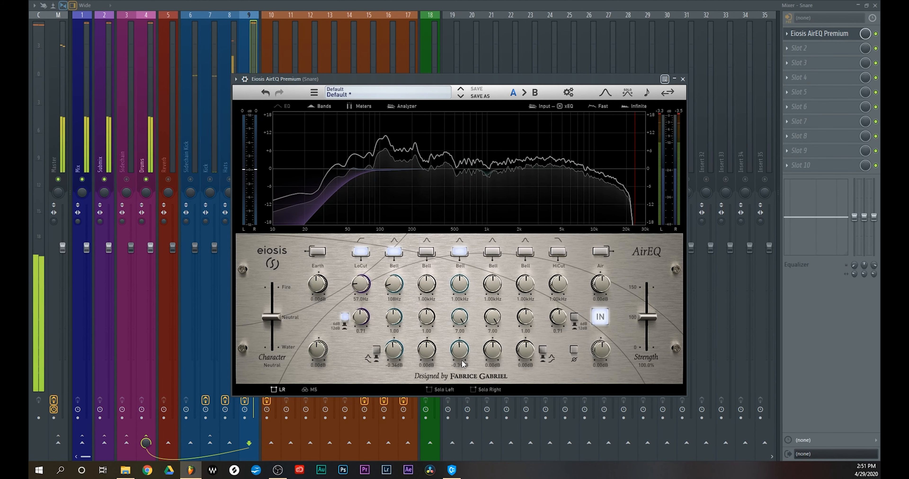
{"action": "left_click", "coordinate": [682, 79]}
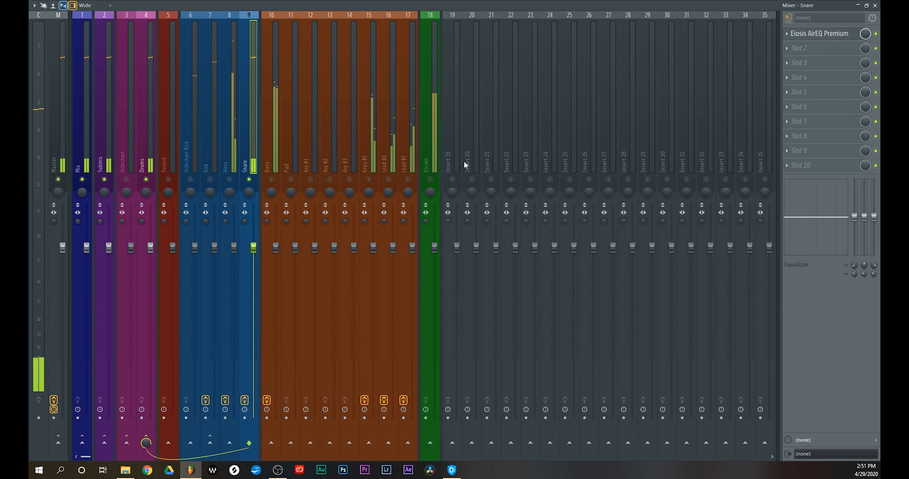
Unsolo the Snare to hear the full mix, re-enable its equalizer and mute the Vocals track
{"action": "right_click", "coordinate": [249, 180]}
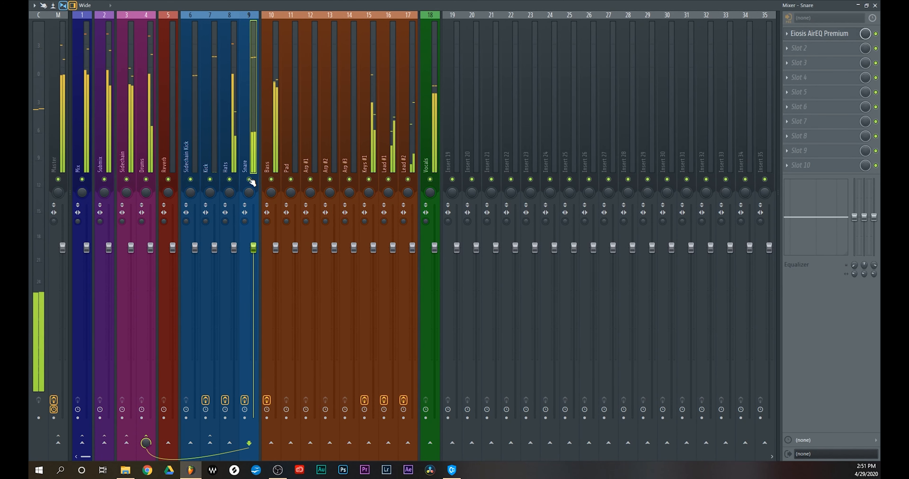
{"action": "left_click", "coordinate": [876, 34]}
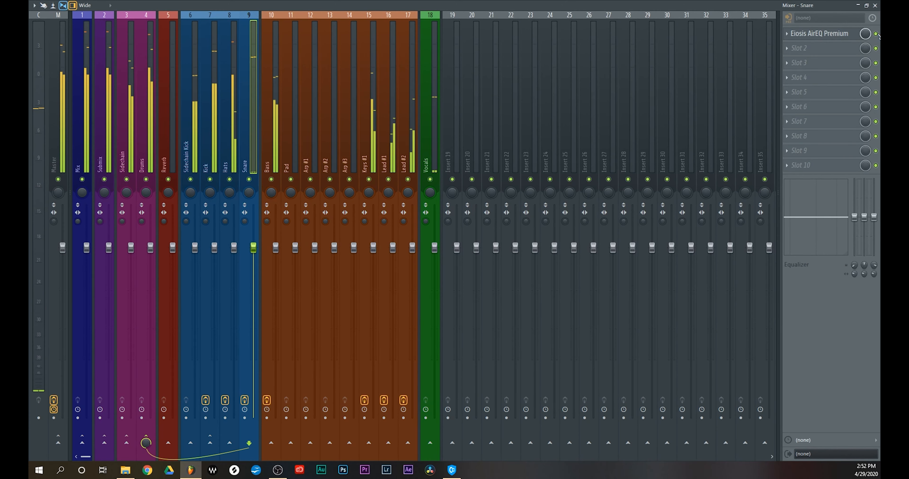
{"action": "left_click", "coordinate": [429, 180]}
Load Eiosis AirEQ Premium into the second effect slot of Keys #1, reposition its window and start playback
{"action": "left_click", "coordinate": [801, 48]}
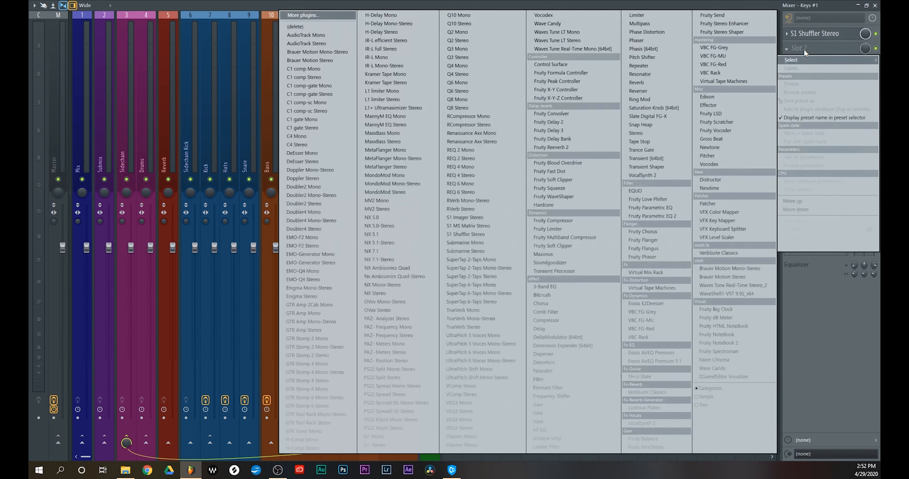
{"action": "left_click", "coordinate": [666, 354]}
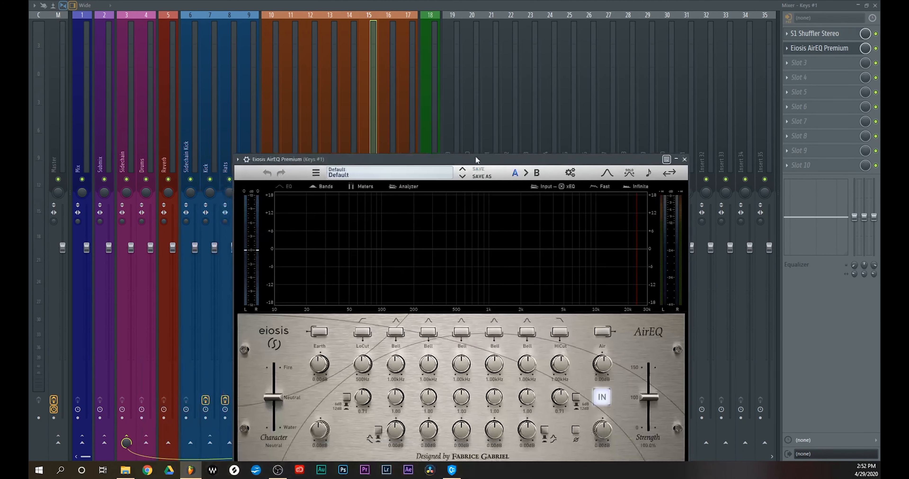
{"action": "left_click_drag", "start_coordinate": [476, 159], "coordinate": [561, 105]}
{"action": "key", "text": "space"}
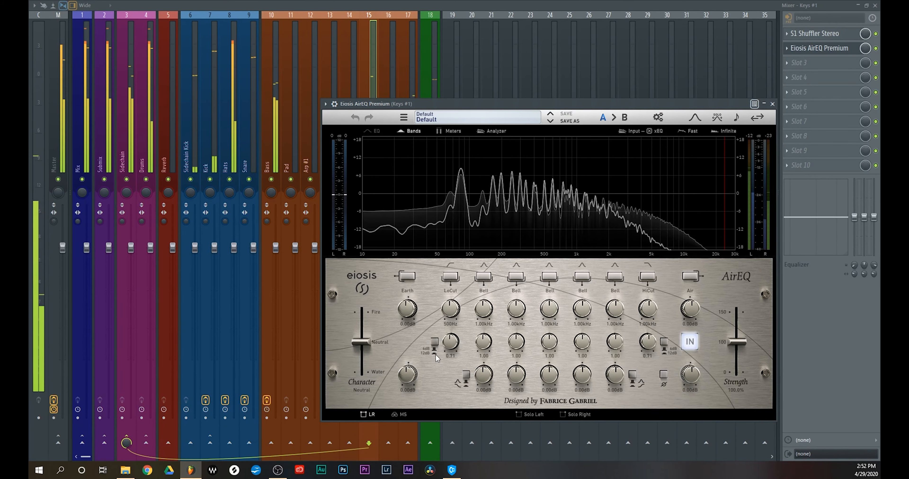
Enable a low cut at 96.0 Hz on the Keys #1 equalizer and close its window
{"action": "left_click", "coordinate": [450, 276]}
{"action": "left_click_drag", "start_coordinate": [463, 317], "coordinate": [442, 350]}
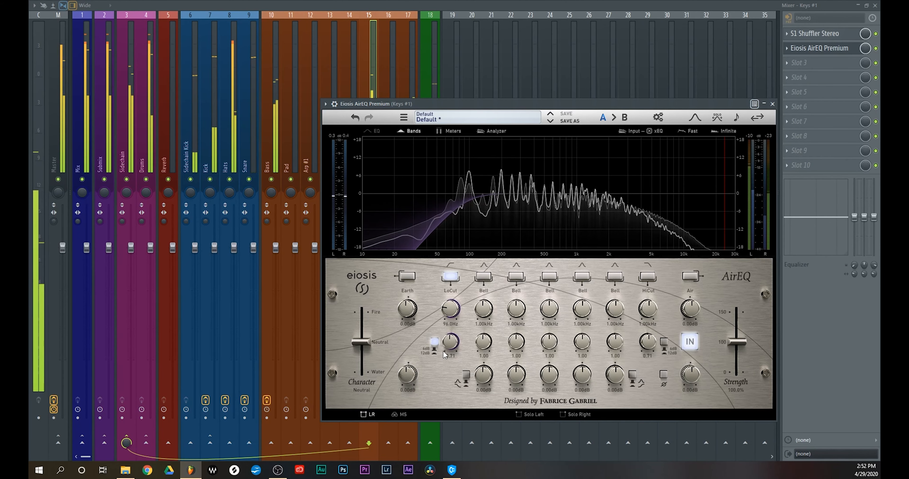
{"action": "left_click_drag", "start_coordinate": [426, 105], "coordinate": [465, 475]}
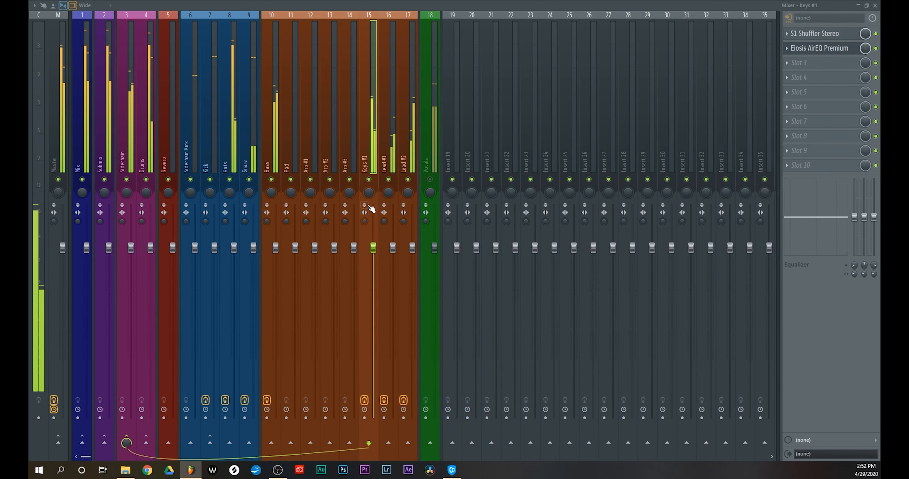
Solo Keys #1 while equalizing it, close its equalizer window and toggle the equalizer's bypass to compare the sound
{"action": "right_click", "coordinate": [369, 179]}
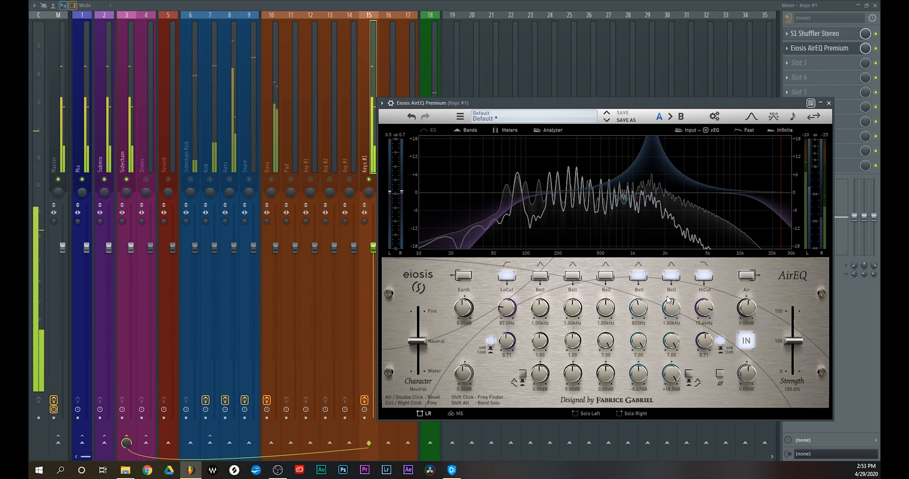
{"action": "left_click", "coordinate": [828, 103]}
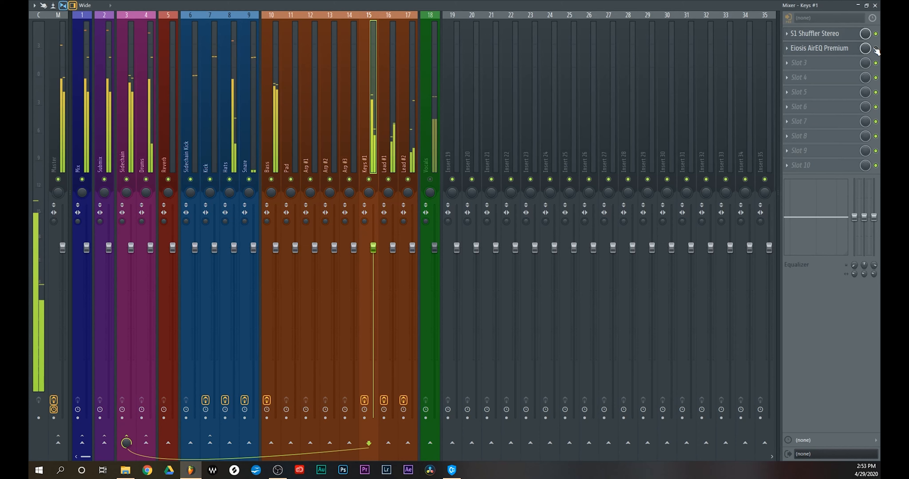
{"action": "left_click", "coordinate": [875, 49]}
Lower the Hats fader substantially and bring the Bass fader down moderately to balance them against the mix
{"action": "left_click_drag", "start_coordinate": [233, 272], "coordinate": [233, 328]}
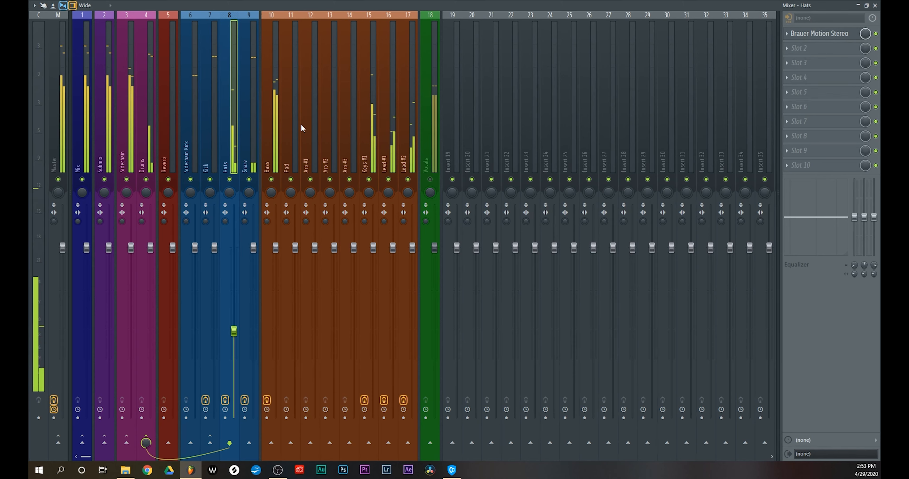
{"action": "left_click_drag", "start_coordinate": [275, 248], "coordinate": [275, 276]}
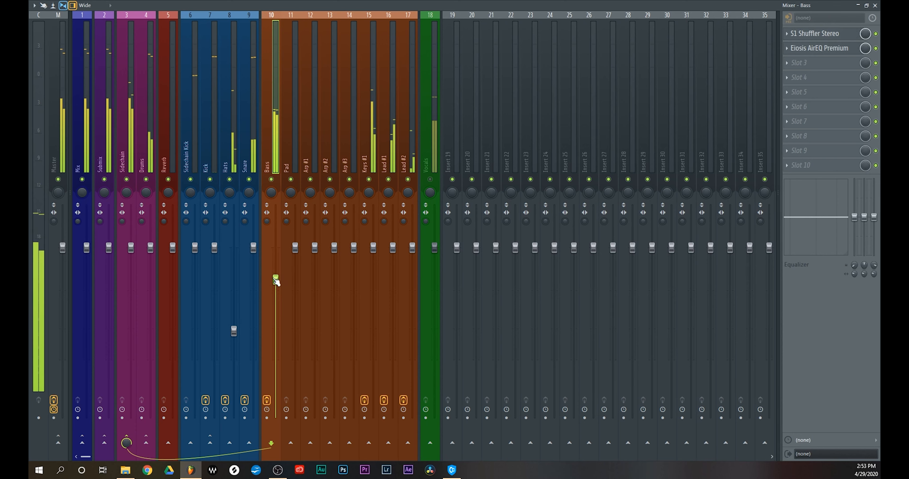
{"action": "left_click_drag", "start_coordinate": [276, 279], "coordinate": [275, 285]}
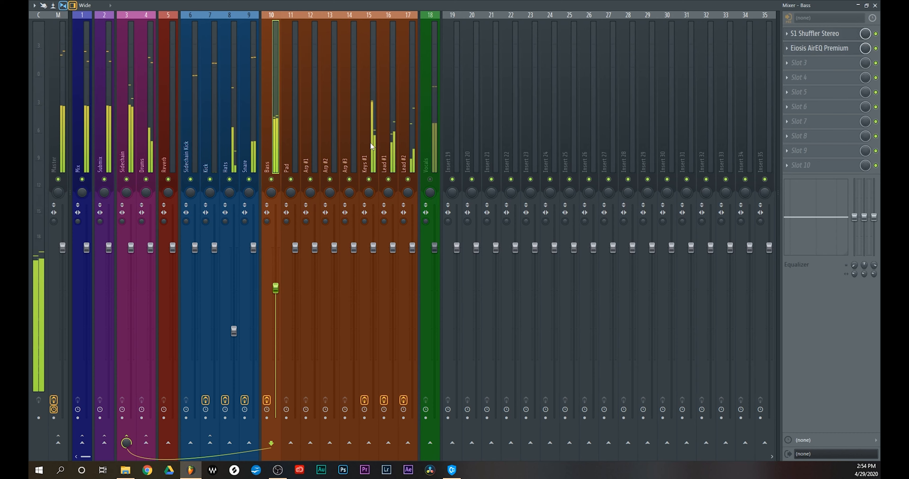
On the Lead #1 equalizer, cut the fourth bell slightly at 2.65 kHz and the fifth bell slightly at 8.25 kHz
{"action": "left_click_drag", "start_coordinate": [618, 319], "coordinate": [607, 282]}
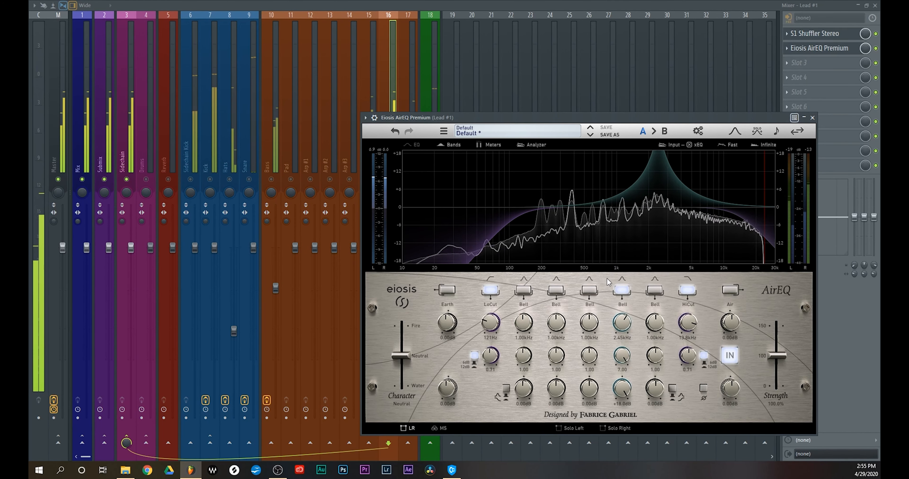
{"action": "left_click_drag", "start_coordinate": [621, 388], "coordinate": [647, 394]}
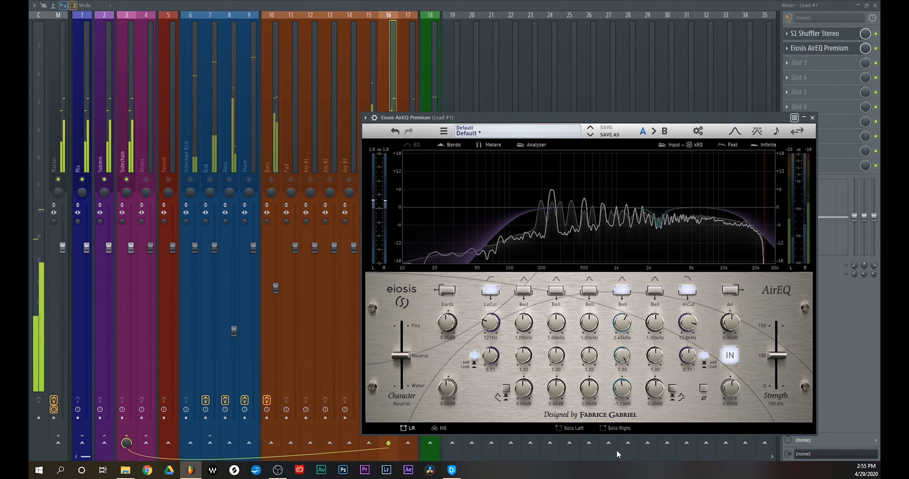
{"action": "left_click_drag", "start_coordinate": [655, 389], "coordinate": [655, 202]}
{"action": "left_click_drag", "start_coordinate": [663, 319], "coordinate": [655, 278]}
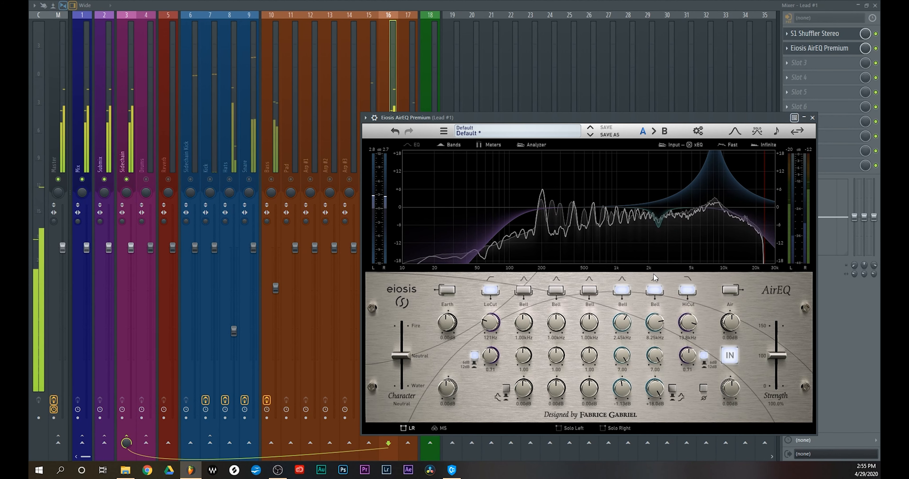
{"action": "left_click_drag", "start_coordinate": [649, 388], "coordinate": [647, 450]}
{"action": "left_click_drag", "start_coordinate": [653, 386], "coordinate": [644, 459]}
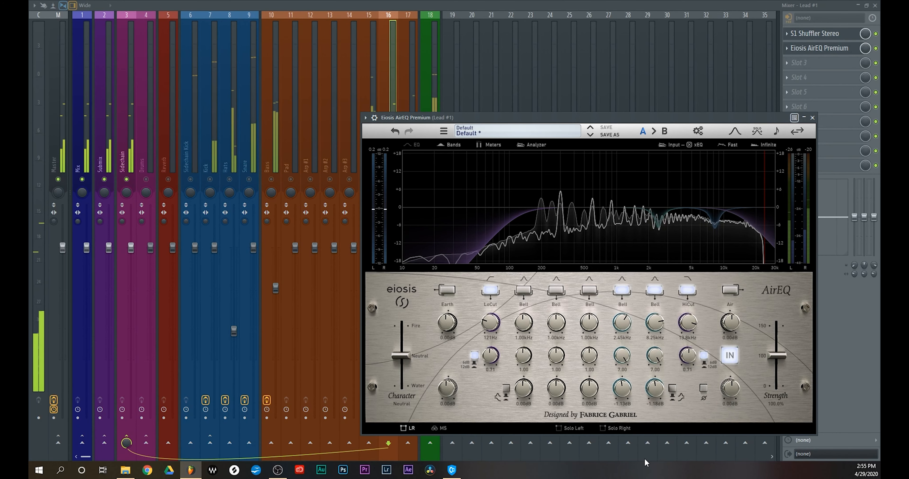
Cut the Lead #1 equalizer's third bell slightly at 362 Hz with Q 7.00 and set the Character to 51% Fire
{"action": "left_click_drag", "start_coordinate": [590, 356], "coordinate": [598, 264]}
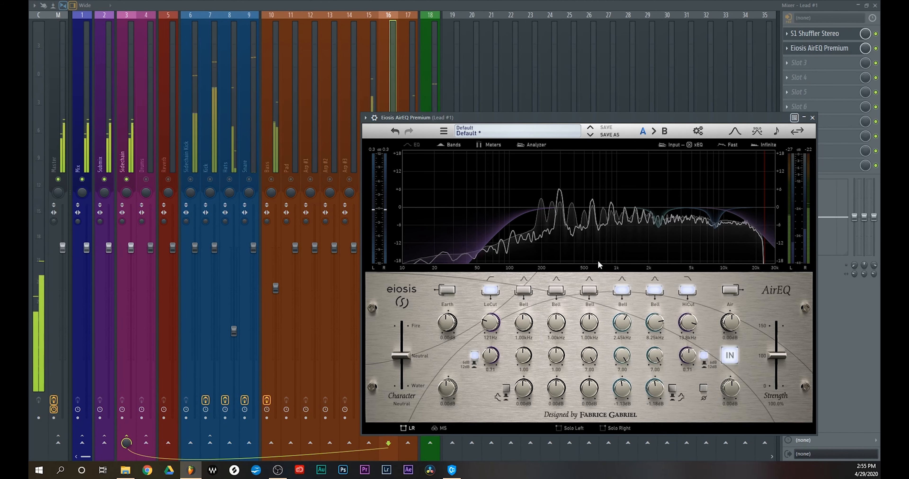
{"action": "left_click_drag", "start_coordinate": [588, 389], "coordinate": [588, 244]}
{"action": "left_click_drag", "start_coordinate": [588, 320], "coordinate": [586, 351]}
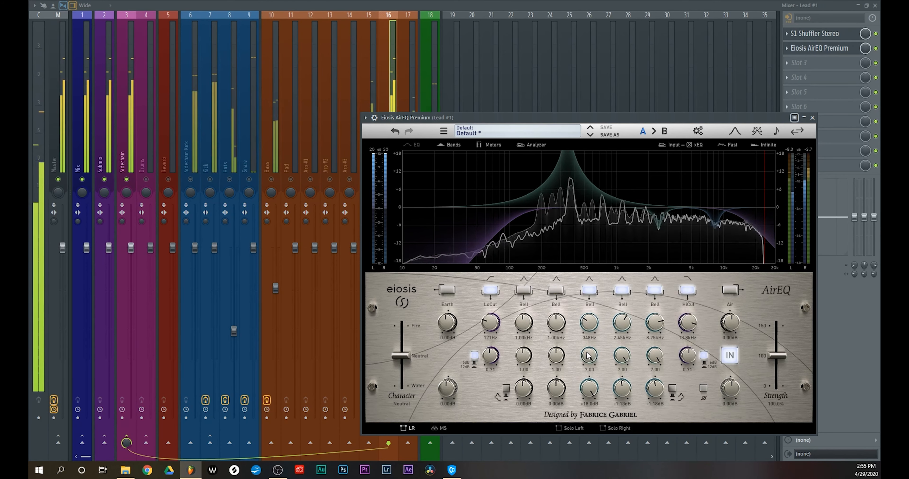
{"action": "left_click_drag", "start_coordinate": [589, 389], "coordinate": [593, 468]}
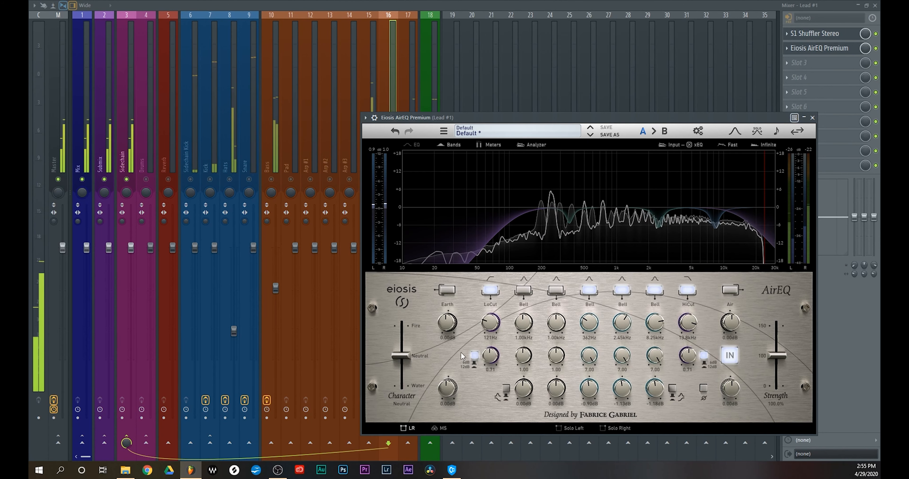
{"action": "left_click_drag", "start_coordinate": [399, 354], "coordinate": [394, 341]}
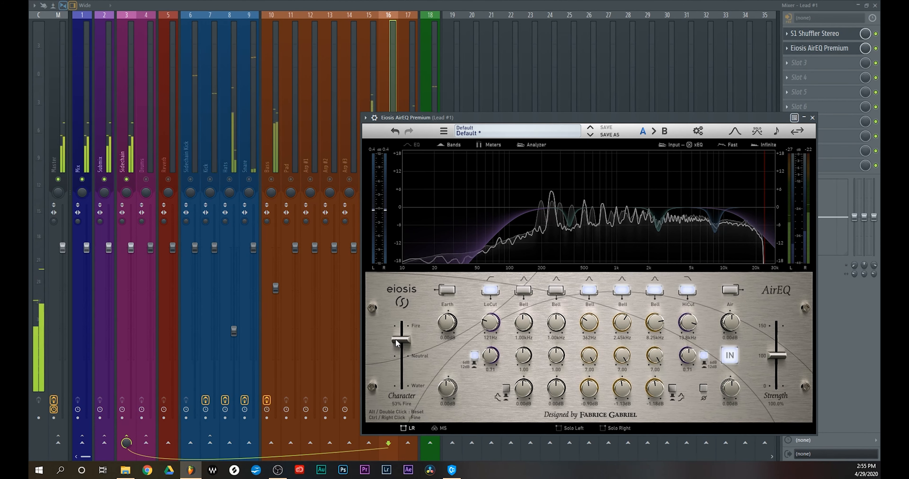
Close the Lead #1 equalizer, unsolo the track to hear the full mix and mute the Vocals track
{"action": "left_click", "coordinate": [812, 118]}
{"action": "right_click", "coordinate": [390, 181]}
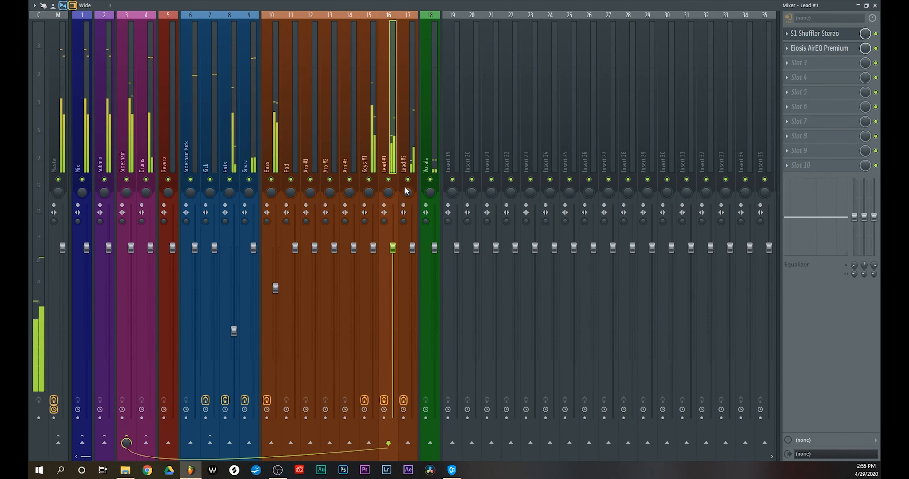
{"action": "left_click", "coordinate": [429, 179]}
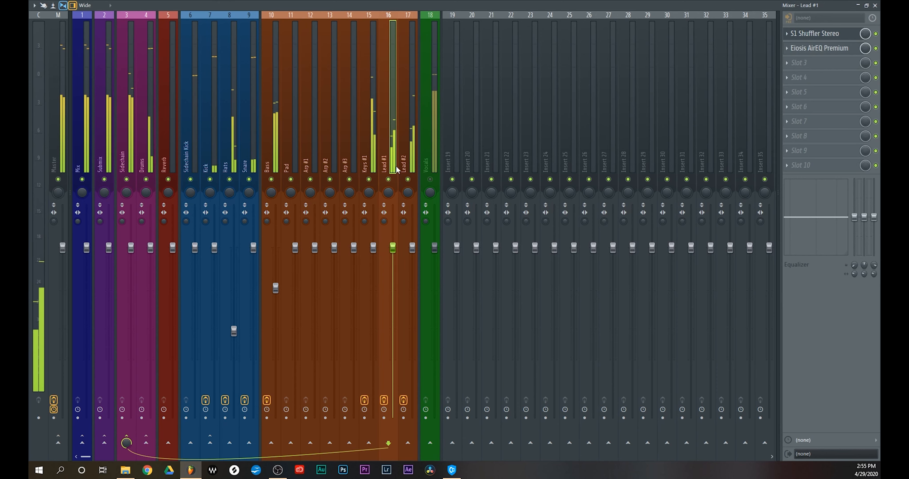
Load Eiosis AirEQ Premium into the second effect slot of Lead #2
{"action": "left_click", "coordinate": [404, 155]}
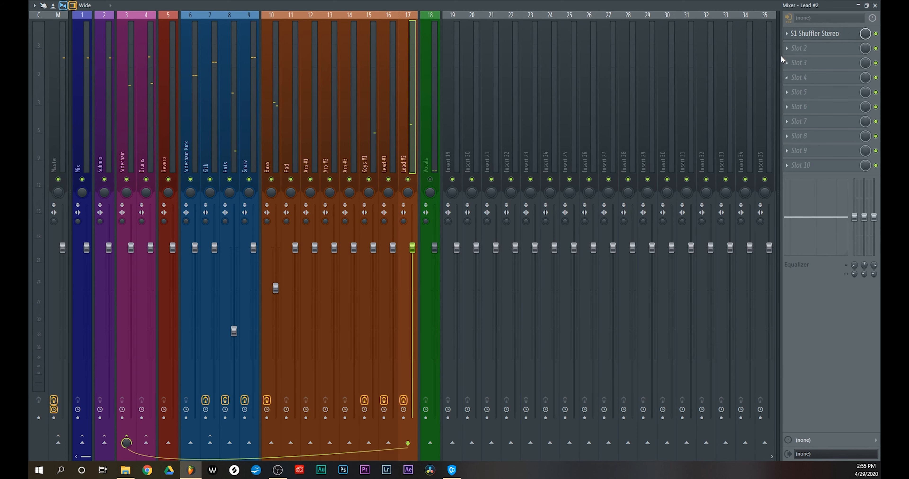
{"action": "left_click", "coordinate": [801, 49]}
{"action": "left_click", "coordinate": [652, 352]}
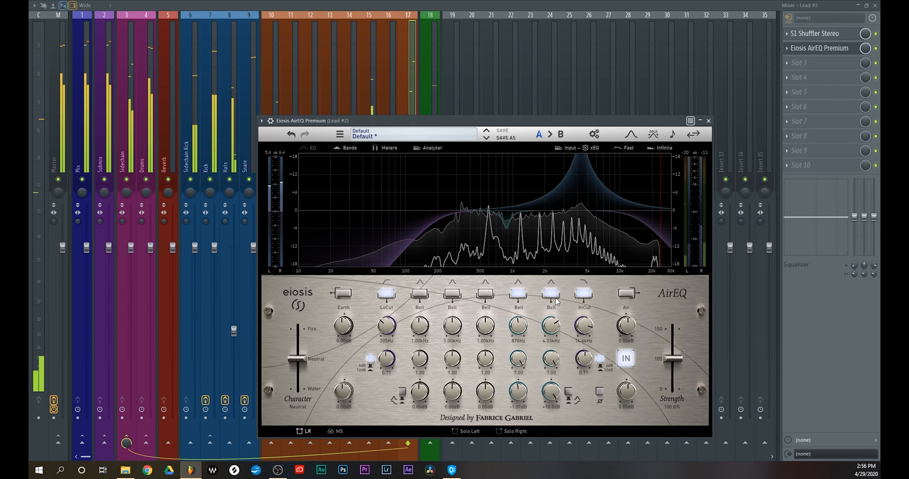
Cut the Lead #2 equalizer's fifth bell slightly at 3.05 kHz and close its window
{"action": "mouse_move", "coordinate": [553, 318]}
{"action": "left_mouse_down"}
{"action": "mouse_move", "coordinate": [553, 329]}
{"action": "mouse_move", "coordinate": [565, 265]}
{"action": "mouse_move", "coordinate": [550, 302]}
{"action": "left_mouse_up"}
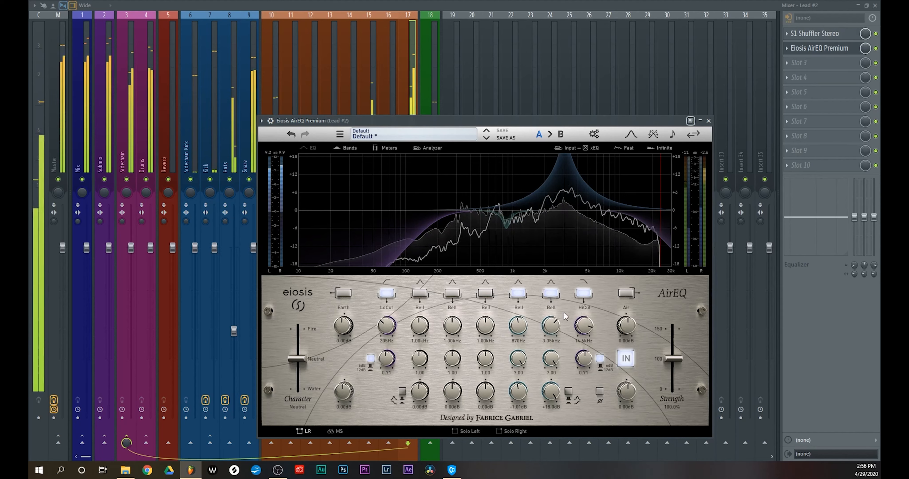
{"action": "left_click_drag", "start_coordinate": [556, 385], "coordinate": [541, 472]}
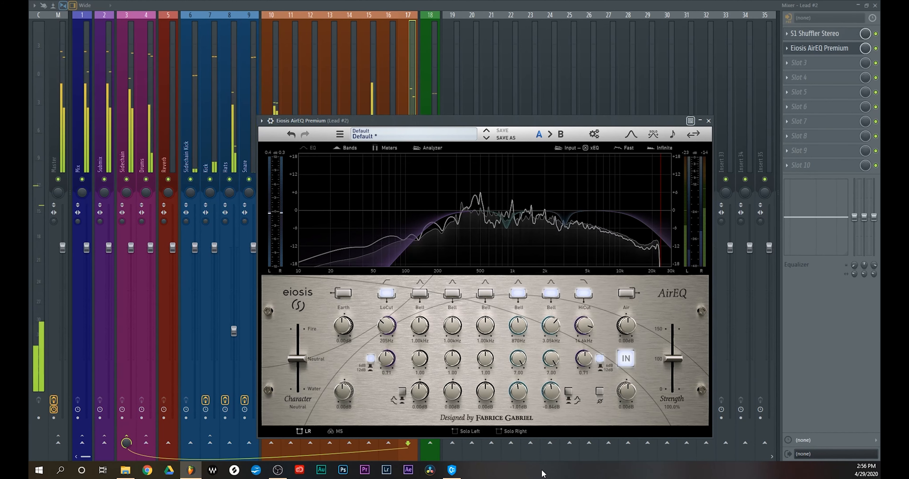
{"action": "left_click", "coordinate": [708, 121]}
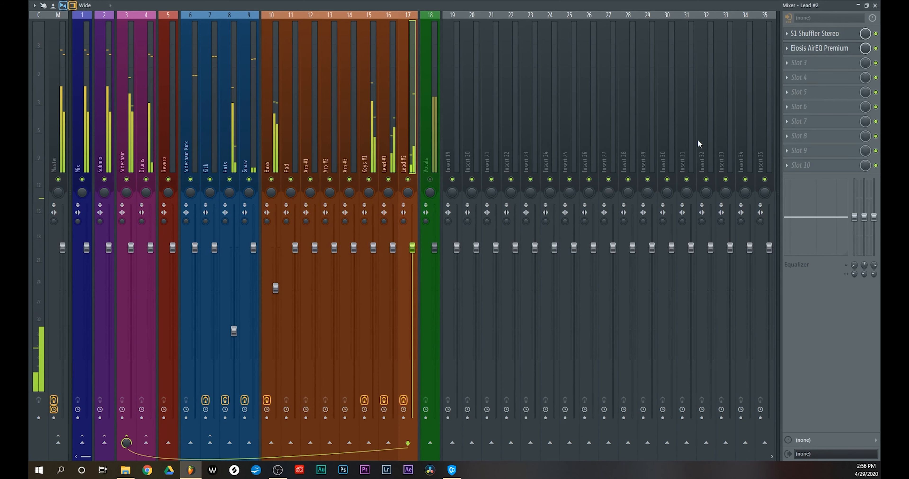
Load Eiosis AirEQ Premium into the second effect slot of the Hats track
{"action": "left_click", "coordinate": [234, 171]}
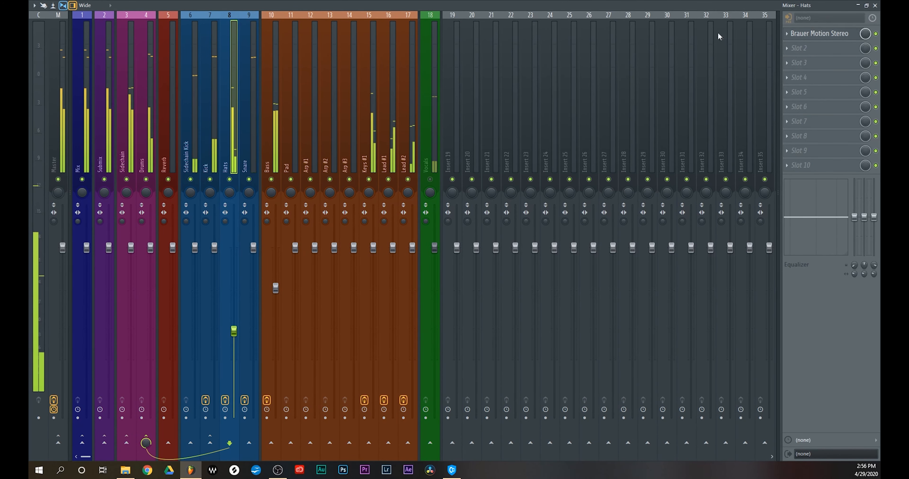
{"action": "left_click", "coordinate": [795, 48]}
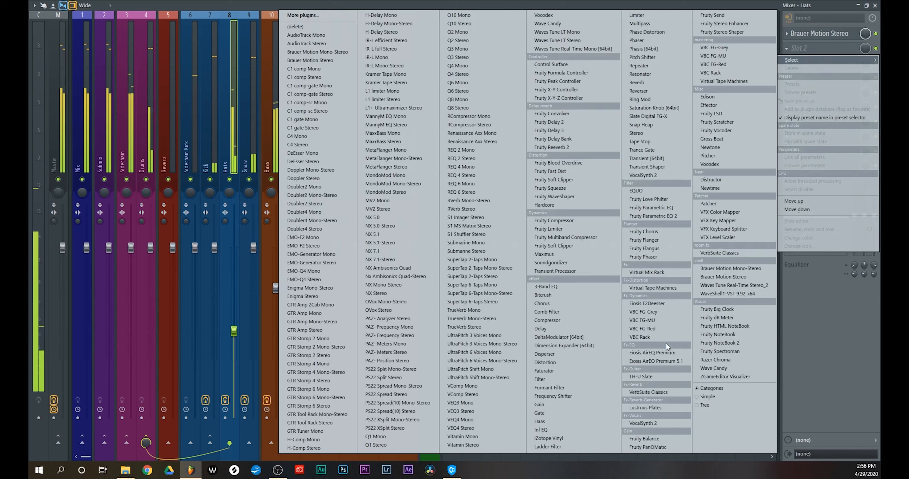
{"action": "left_click", "coordinate": [669, 354]}
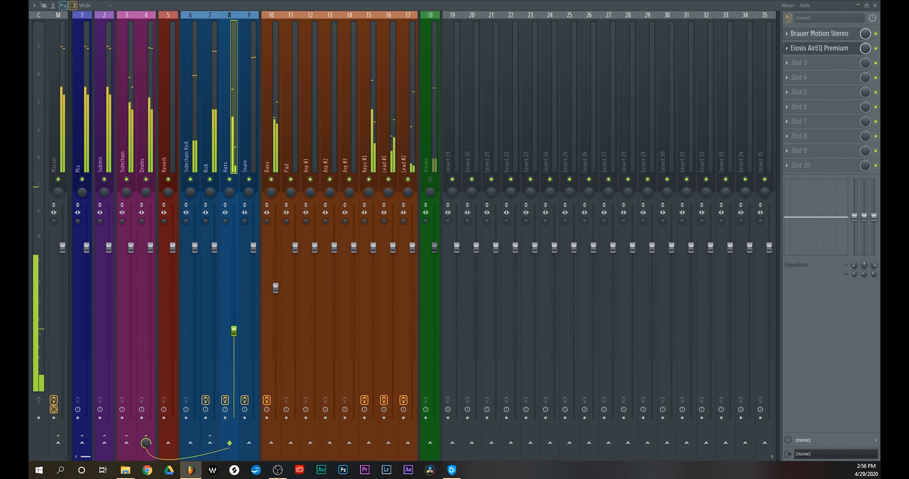
Solo the Hats track, reposition its equalizer window clear of the track's meter and restart playback
{"action": "left_click", "coordinate": [230, 180], "text": "ctrl"}
{"action": "key", "text": "space"}
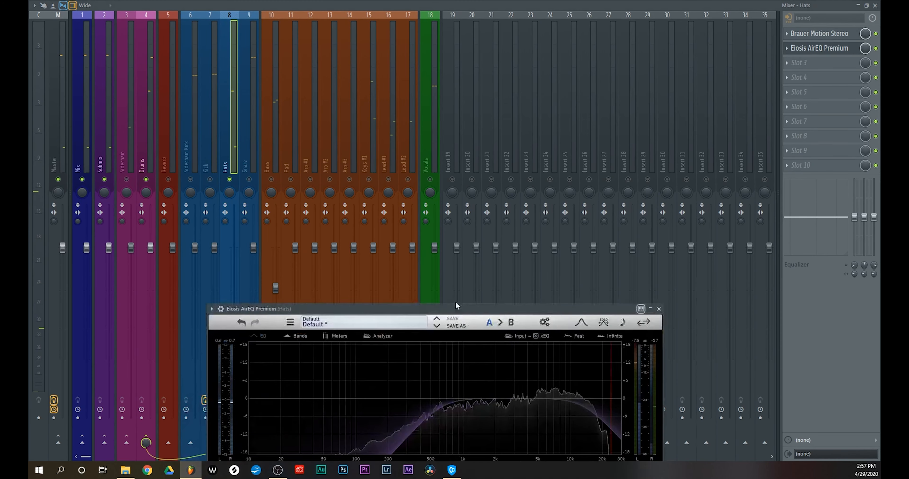
{"action": "left_click_drag", "start_coordinate": [454, 306], "coordinate": [450, 57]}
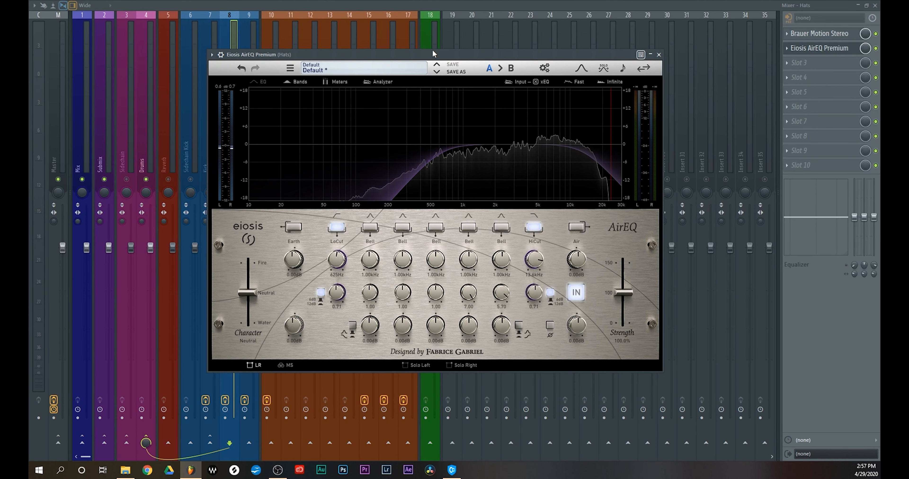
{"action": "left_click_drag", "start_coordinate": [434, 53], "coordinate": [501, 52]}
{"action": "key", "text": "space"}
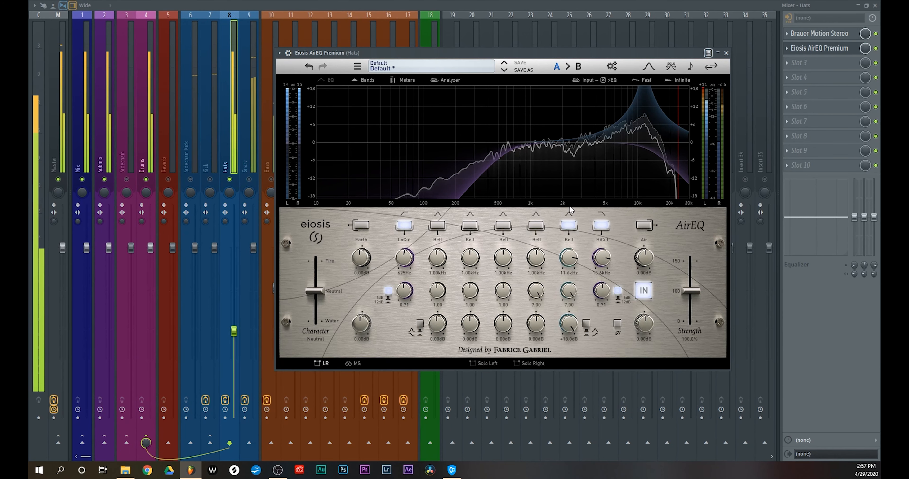
On the Hats equalizer, cut the fifth bell slightly at 11.6 kHz and the fourth bell slightly at 4.92 kHz
{"action": "left_click_drag", "start_coordinate": [567, 326], "coordinate": [567, 362]}
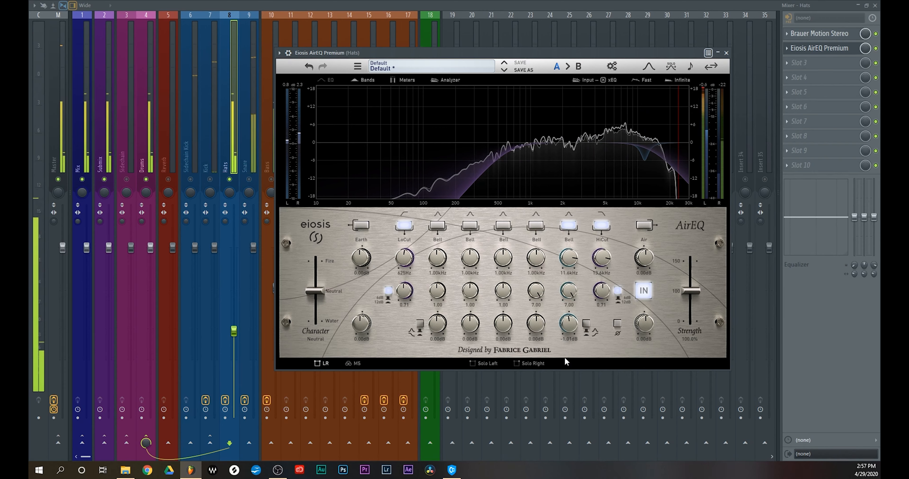
{"action": "left_click_drag", "start_coordinate": [535, 324], "coordinate": [517, 143]}
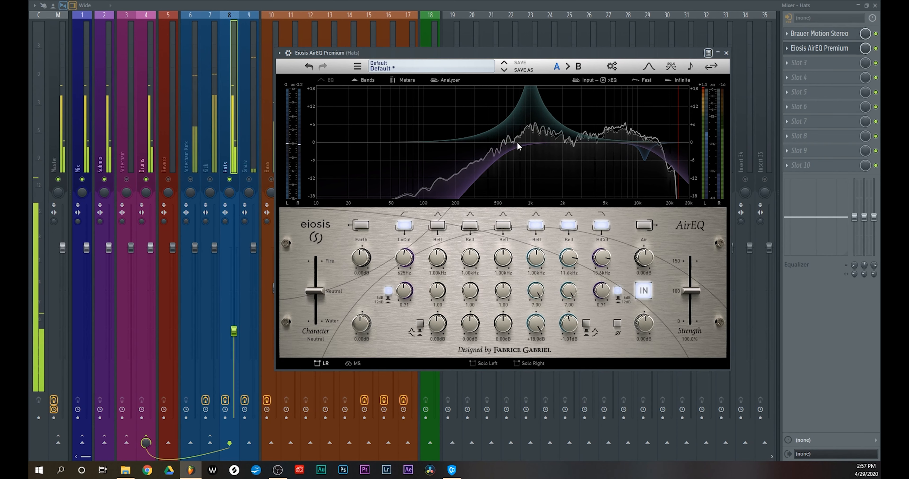
{"action": "left_click_drag", "start_coordinate": [536, 257], "coordinate": [542, 227]}
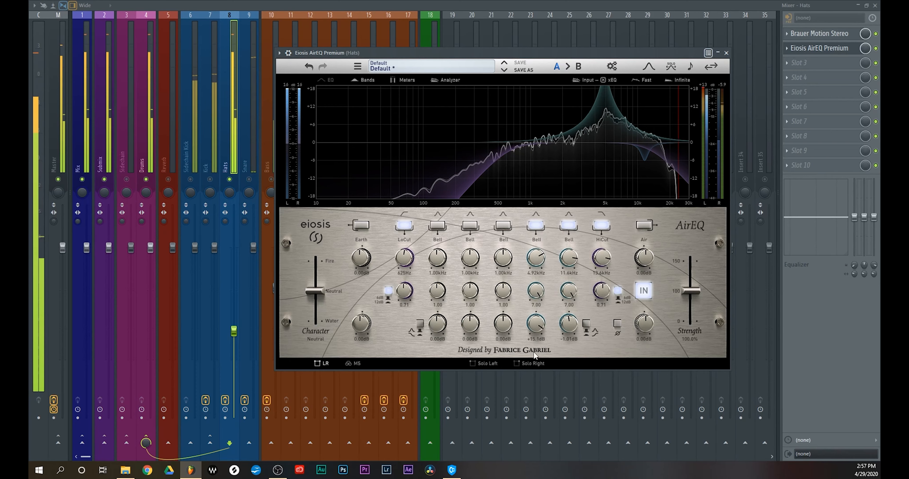
{"action": "left_click_drag", "start_coordinate": [532, 326], "coordinate": [534, 402]}
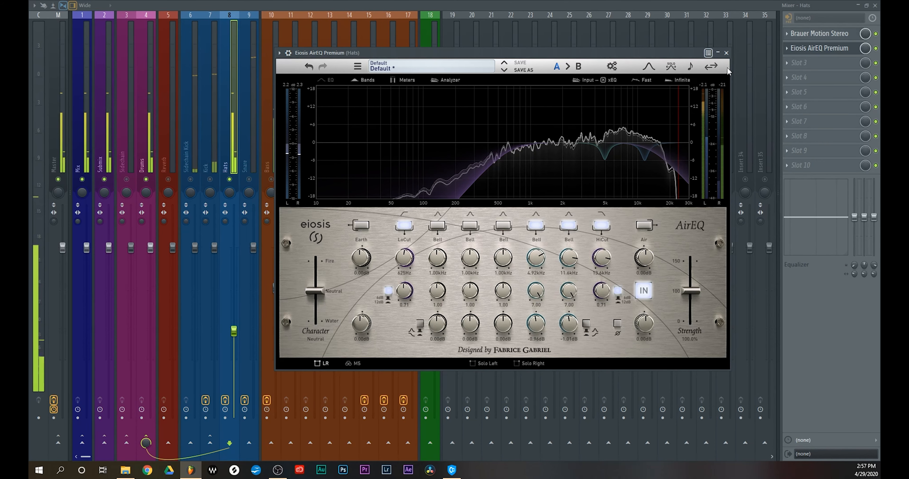
Close the Hats equalizer, unsolo the track to bring back the full mix and mute the Vocals
{"action": "left_click", "coordinate": [725, 53]}
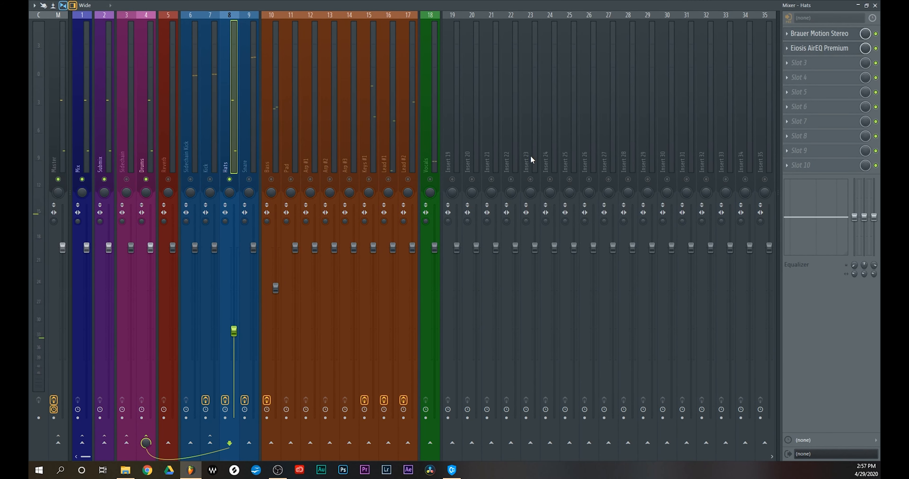
{"action": "right_click", "coordinate": [230, 180]}
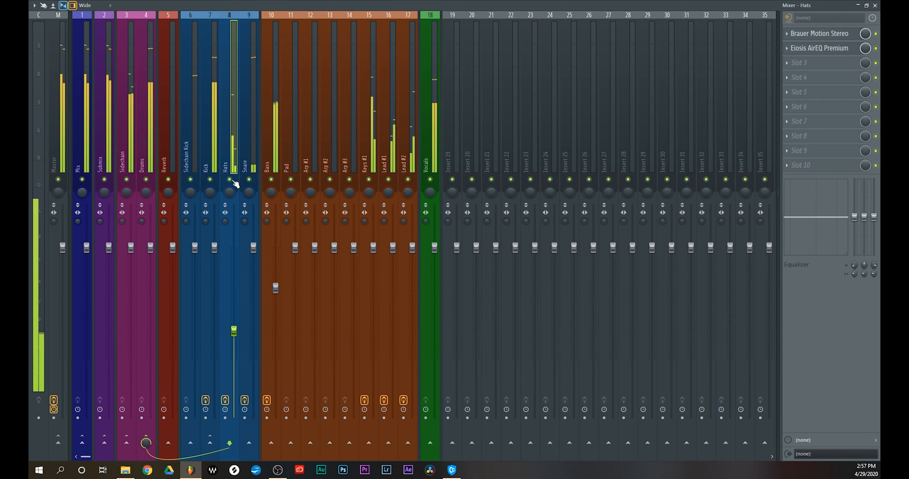
{"action": "left_click", "coordinate": [431, 179]}
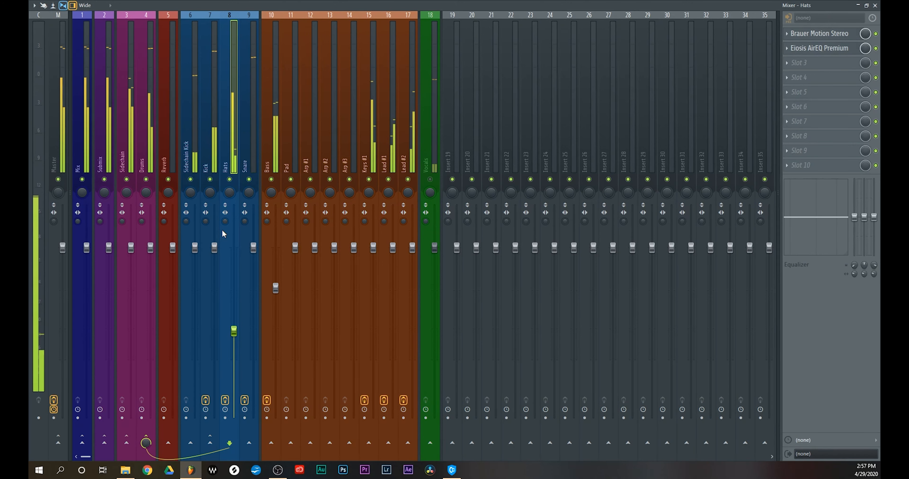
Bypass the Eiosis AirEQ Premium on the Kick, Snare, Bass, Keys #1, Lead #1 and Lead #2 tracks to hear the mix without it
{"action": "left_click", "coordinate": [206, 157]}
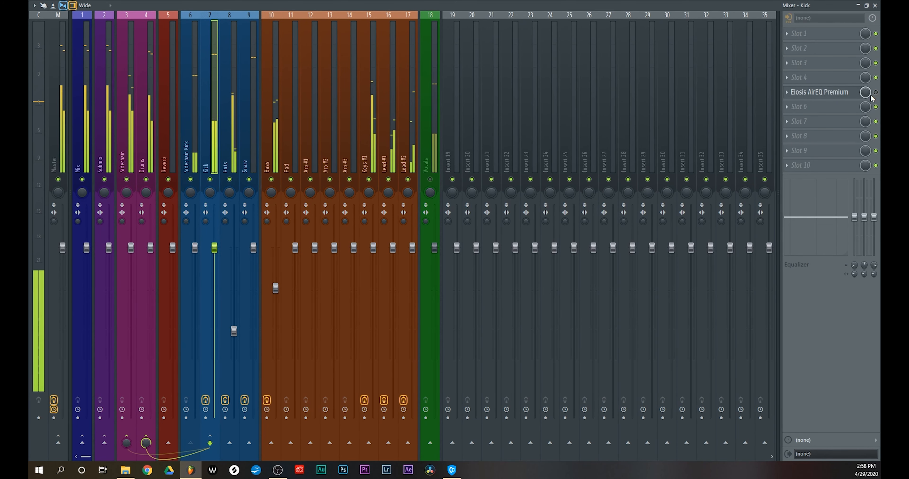
{"action": "key", "text": "Right"}
{"action": "key", "text": "Right"}
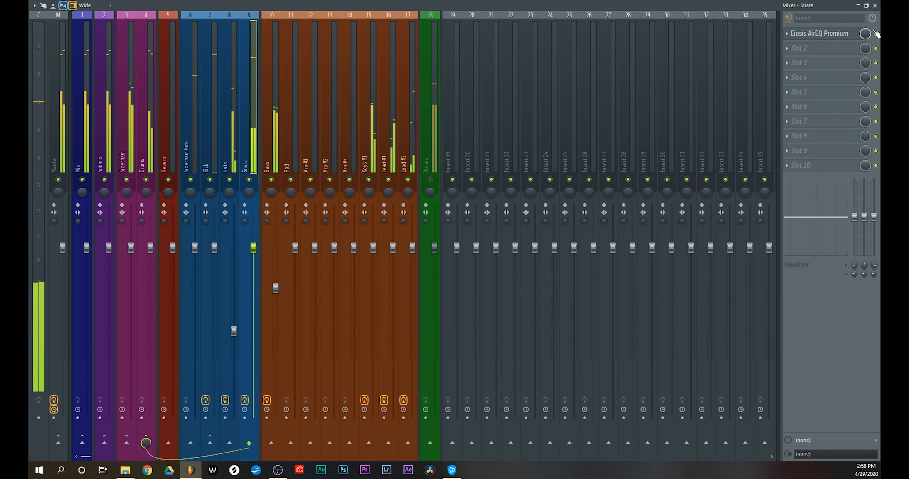
{"action": "key", "text": "Right"}
{"action": "key", "text": "Right"}
{"action": "key", "text": "Right"}
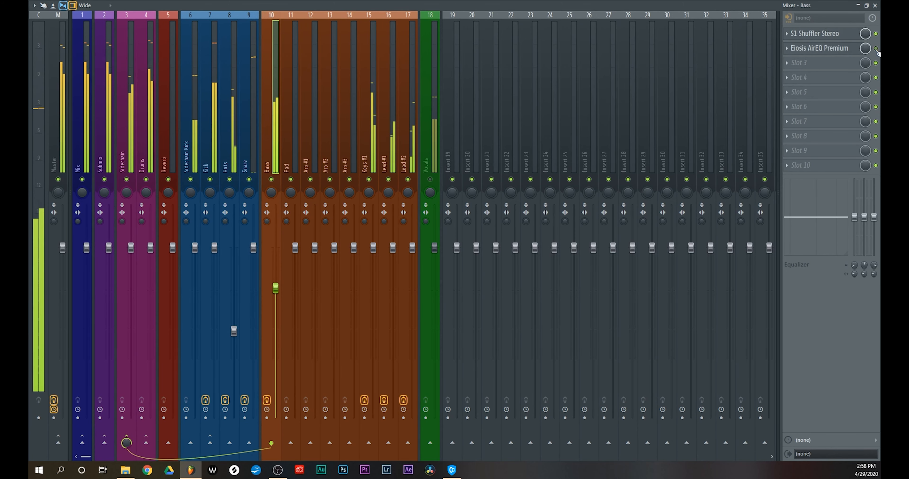
{"action": "key", "text": "Right"}
{"action": "key", "text": "Right"}
{"action": "key", "text": "Right"}
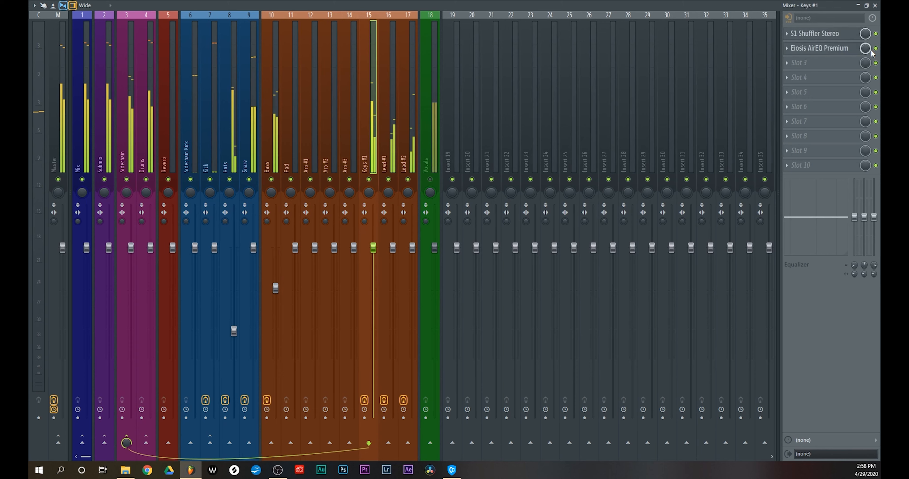
{"action": "key", "text": "Right"}
{"action": "key", "text": "Right"}
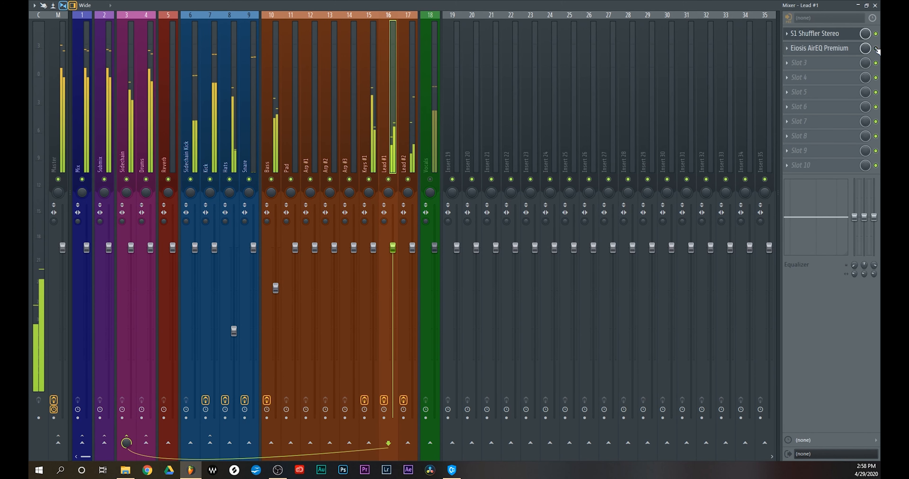
{"action": "left_click", "coordinate": [876, 48]}
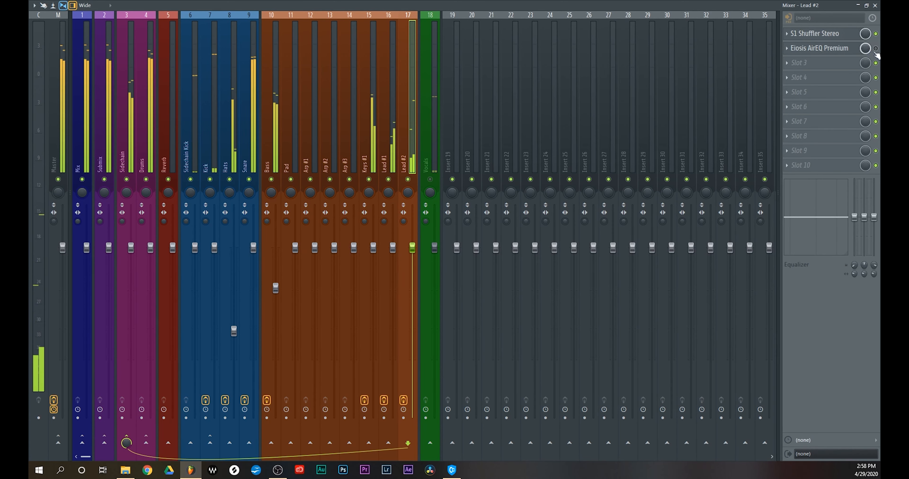
Re-enable Eiosis AirEQ Premium on the lead, keys, bass, snare and kick tracks to compare the equalized mix
{"action": "key", "text": "Left"}
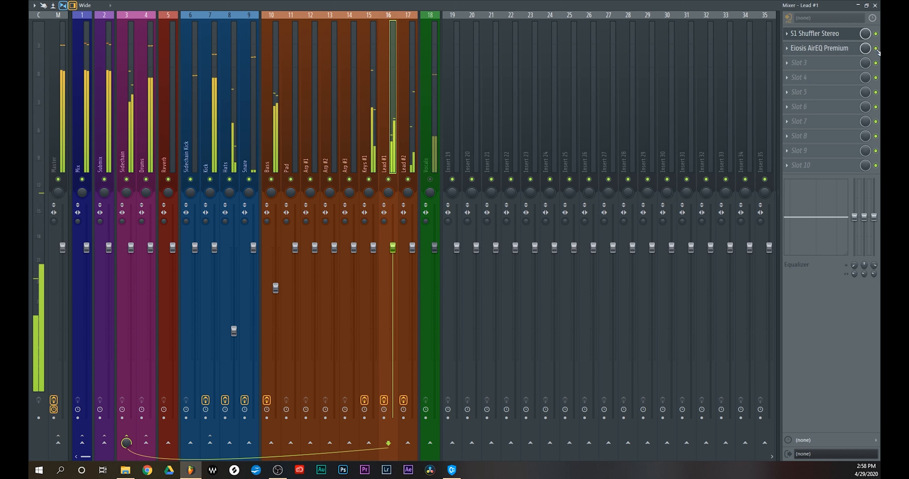
{"action": "key", "text": "Left"}
{"action": "key", "text": "Left"}
{"action": "key", "text": "Left"}
{"action": "key", "text": "Left"}
{"action": "key", "text": "Left"}
{"action": "key", "text": "Left"}
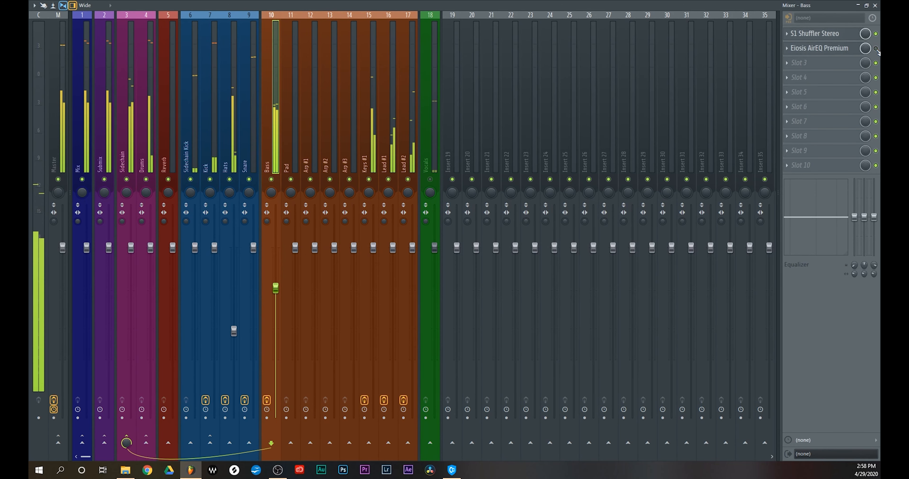
{"action": "key", "text": "Left"}
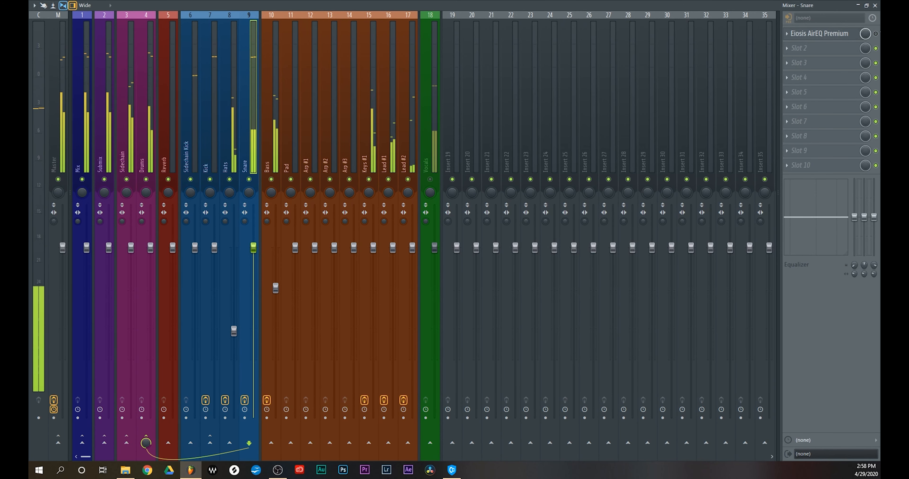
{"action": "key", "text": "Left"}
{"action": "key", "text": "Left"}
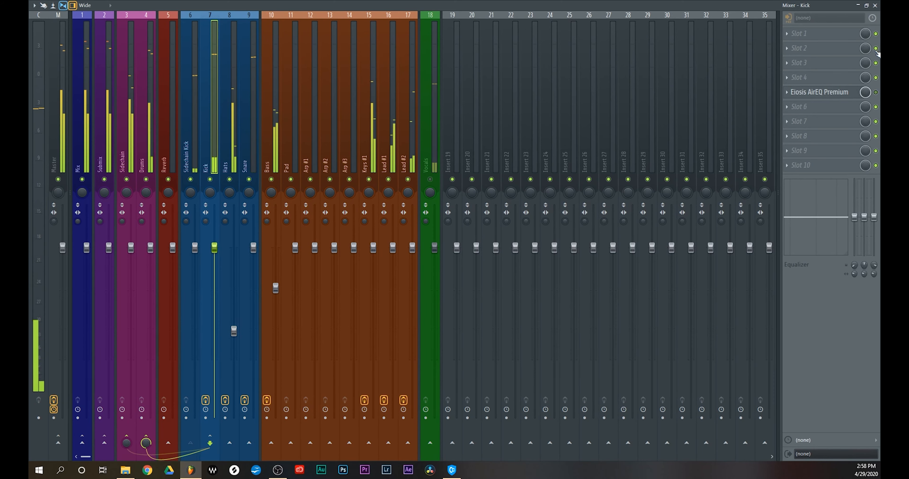
{"action": "left_click", "coordinate": [875, 92]}
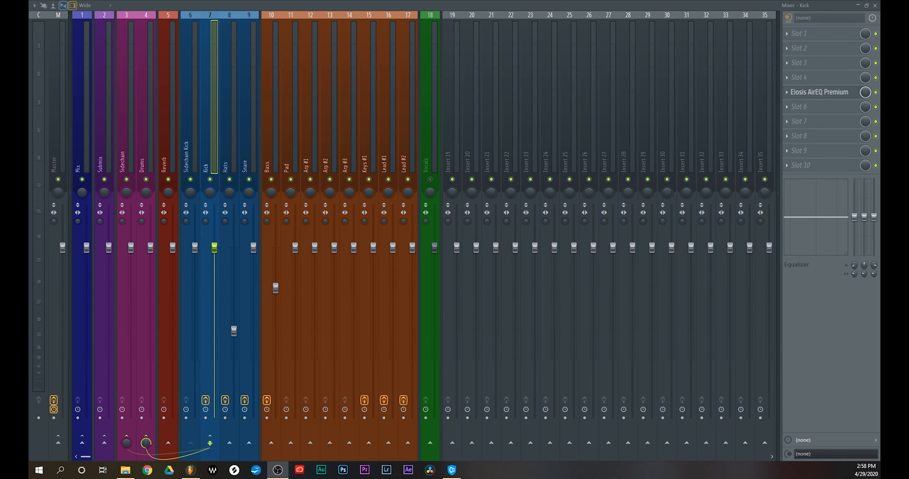
Route the Sidechain Kick and Snare tracks to the Sidechain track and remove the Kick track's send to it
{"action": "left_click", "coordinate": [195, 156]}
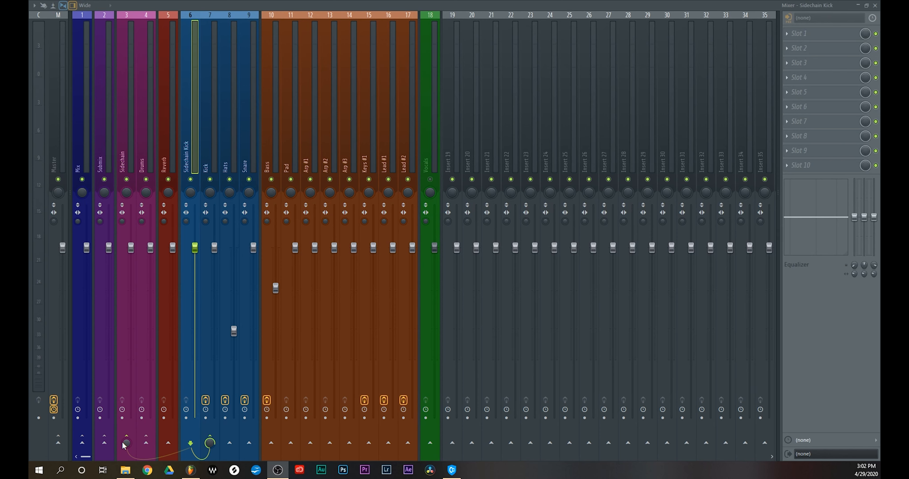
{"action": "left_click_drag", "start_coordinate": [125, 443], "coordinate": [125, 398]}
{"action": "left_click", "coordinate": [242, 382]}
{"action": "left_click", "coordinate": [126, 443]}
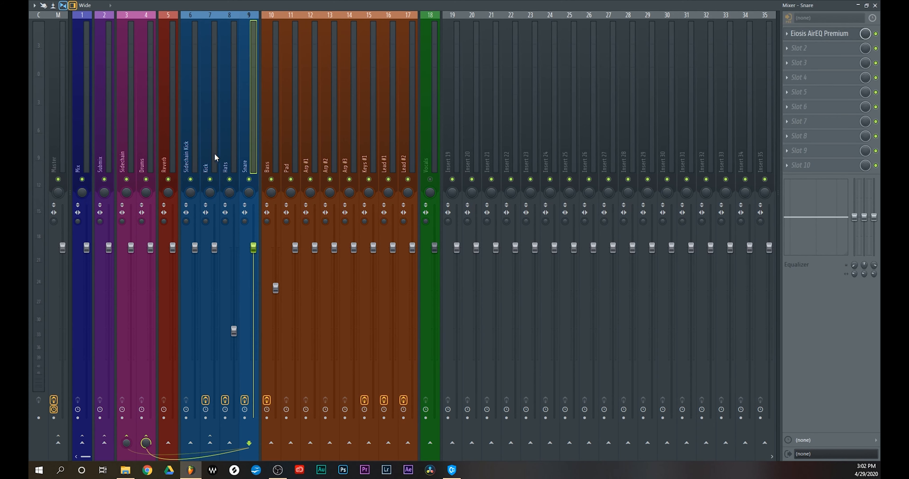
{"action": "left_click", "coordinate": [207, 155]}
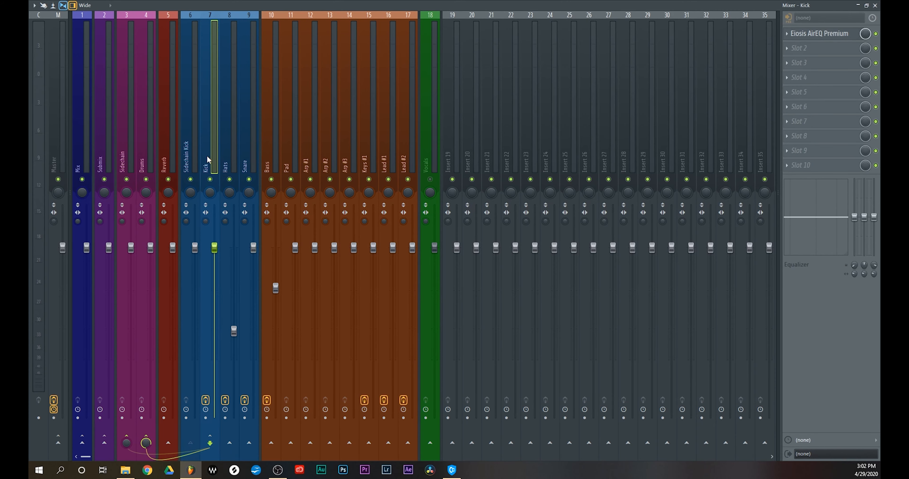
{"action": "left_click", "coordinate": [126, 437]}
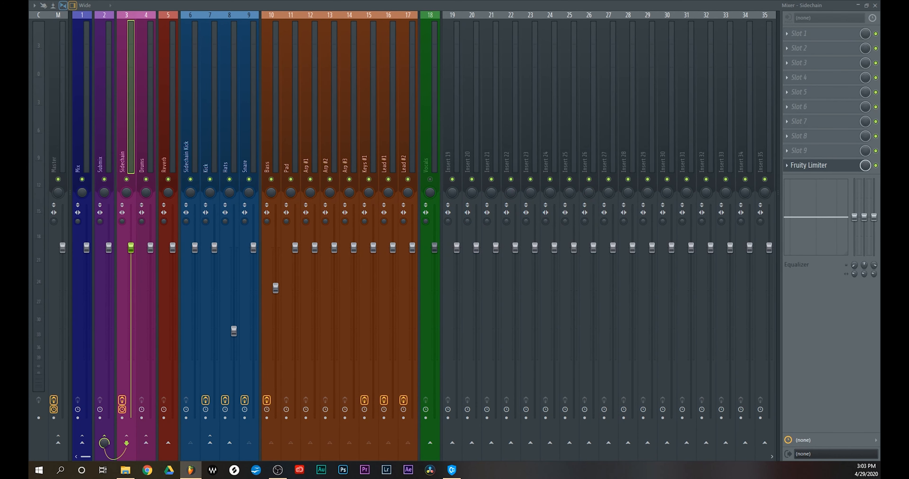
Set the Fruity Limiter on the Sidechain track to compressor mode with Sidechain Kick as its sidechain input
{"action": "left_click", "coordinate": [808, 166]}
{"action": "left_click_drag", "start_coordinate": [377, 202], "coordinate": [312, 129]}
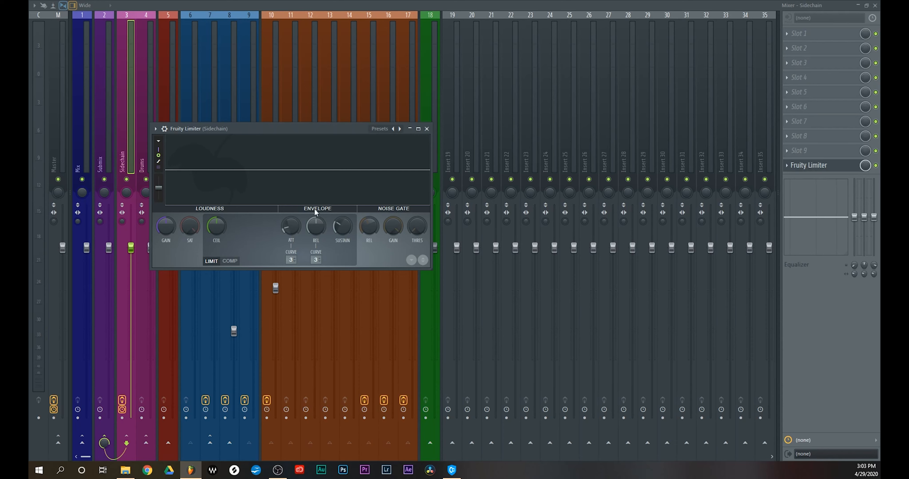
{"action": "left_click", "coordinate": [235, 262]}
{"action": "left_click", "coordinate": [317, 261]}
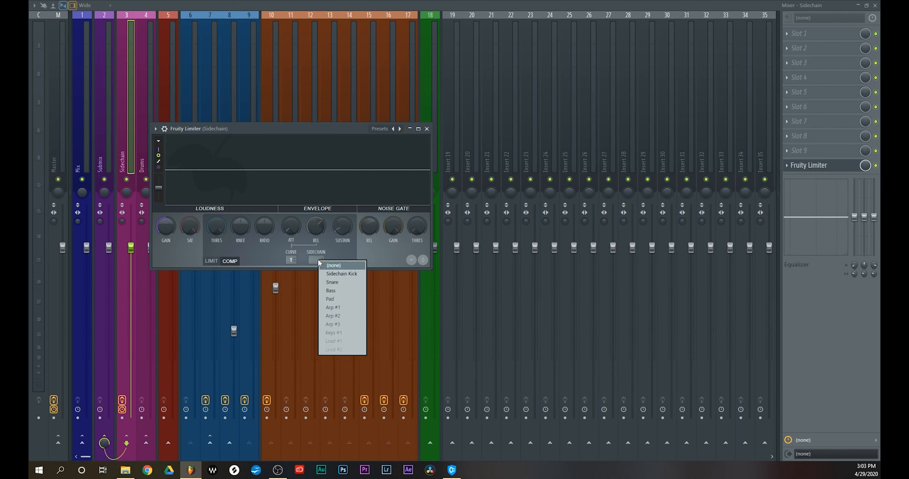
{"action": "left_click", "coordinate": [349, 275]}
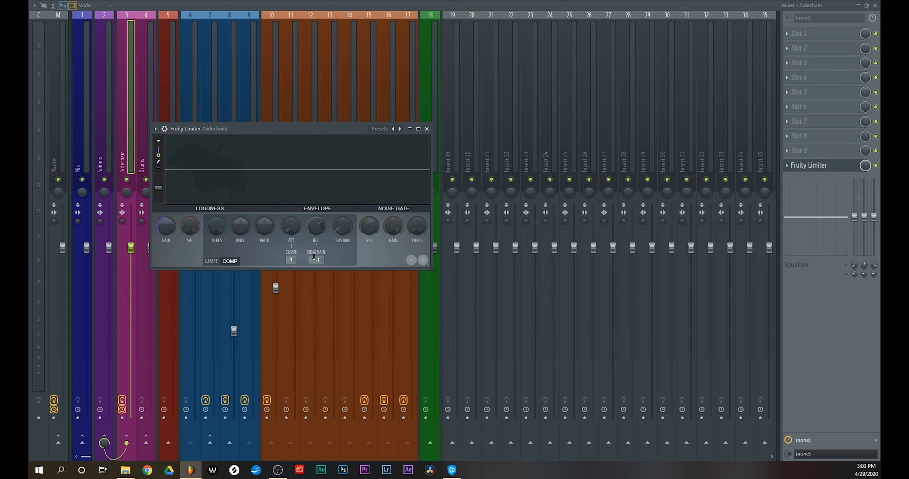
Lower the limiter's threshold during playback, raise its ratio and adjust the release for the kick ducking
{"action": "key", "text": "space"}
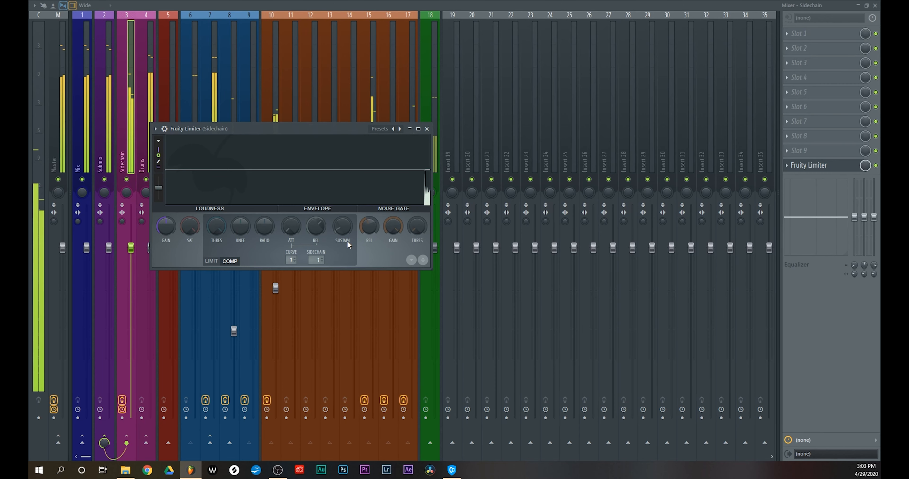
{"action": "left_click_drag", "start_coordinate": [216, 226], "coordinate": [216, 254]}
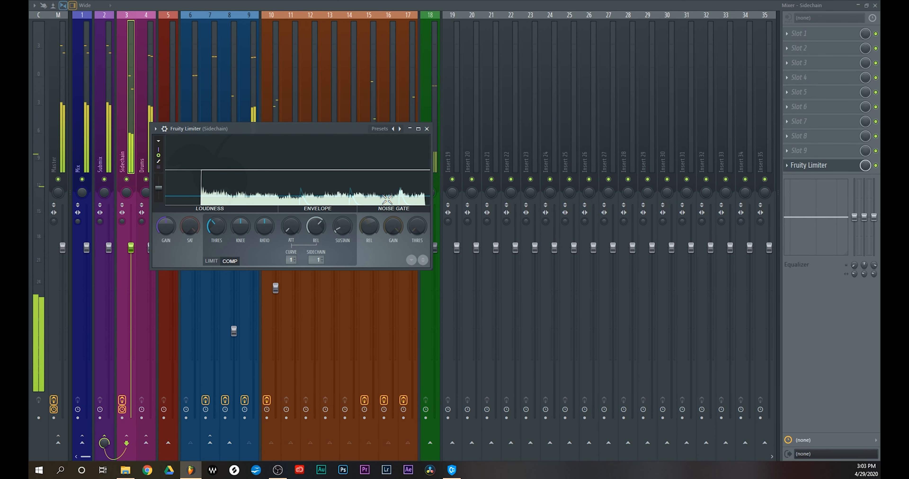
{"action": "key", "text": "space"}
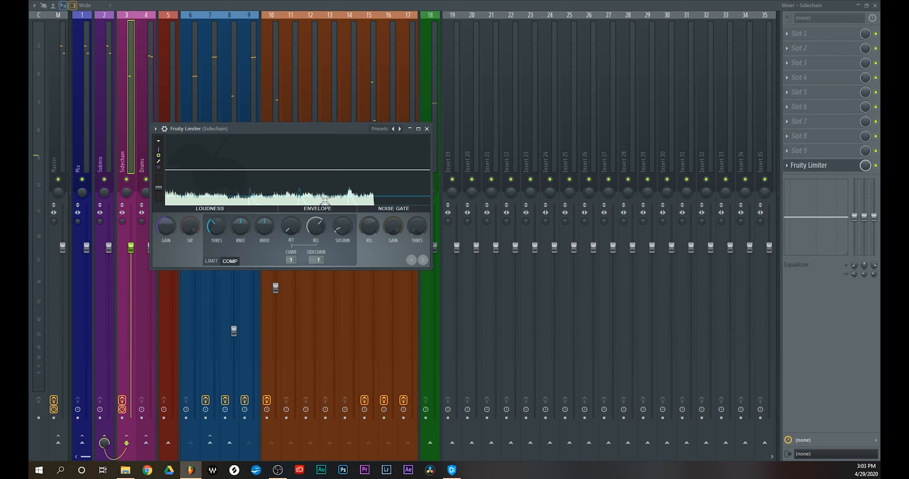
{"action": "left_click_drag", "start_coordinate": [218, 229], "coordinate": [264, 207]}
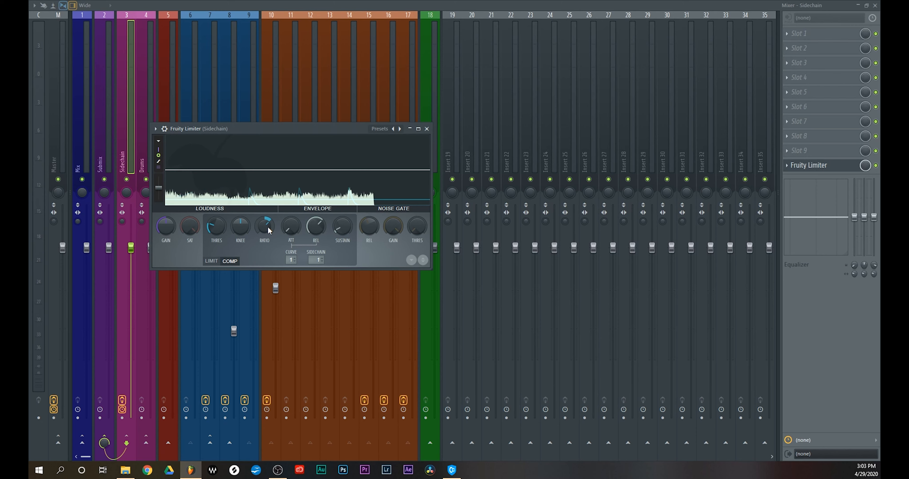
{"action": "left_click_drag", "start_coordinate": [316, 228], "coordinate": [315, 238]}
Fine-tune the threshold of the Fruity Limiter using sidechain input 2 during playback and close its window
{"action": "key", "text": "space"}
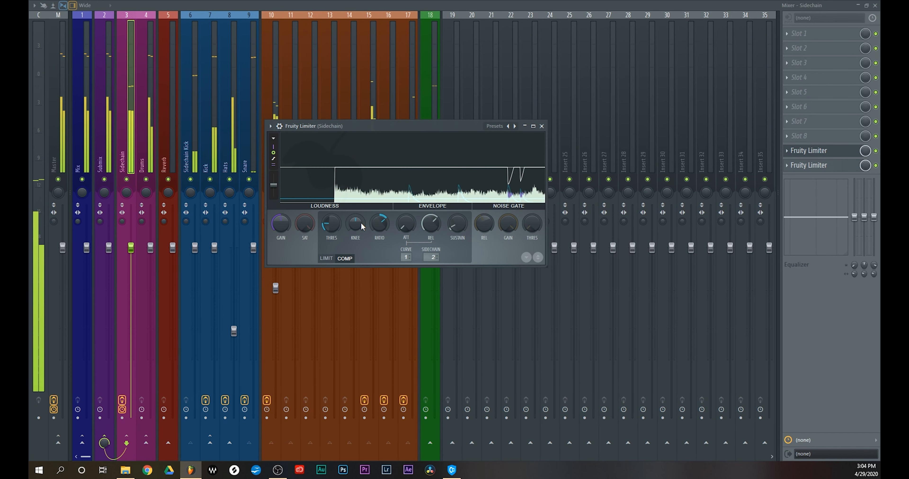
{"action": "left_click_drag", "start_coordinate": [327, 226], "coordinate": [328, 224]}
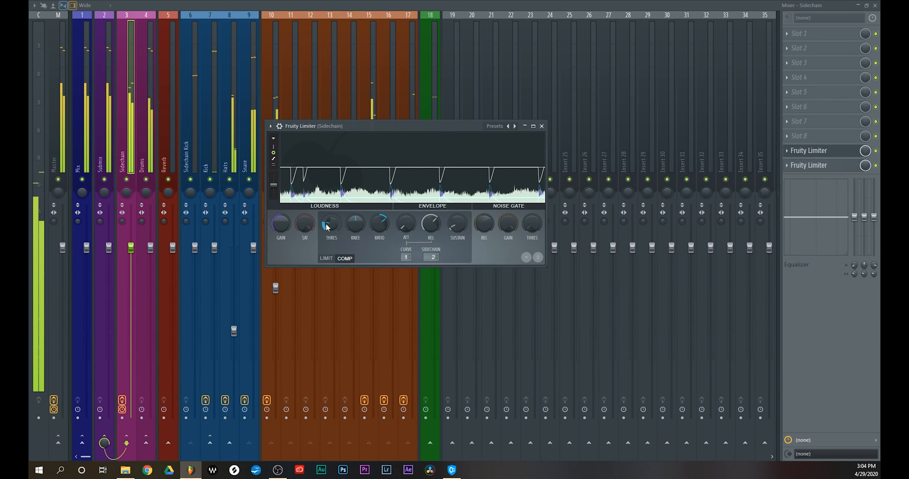
{"action": "key", "text": "space"}
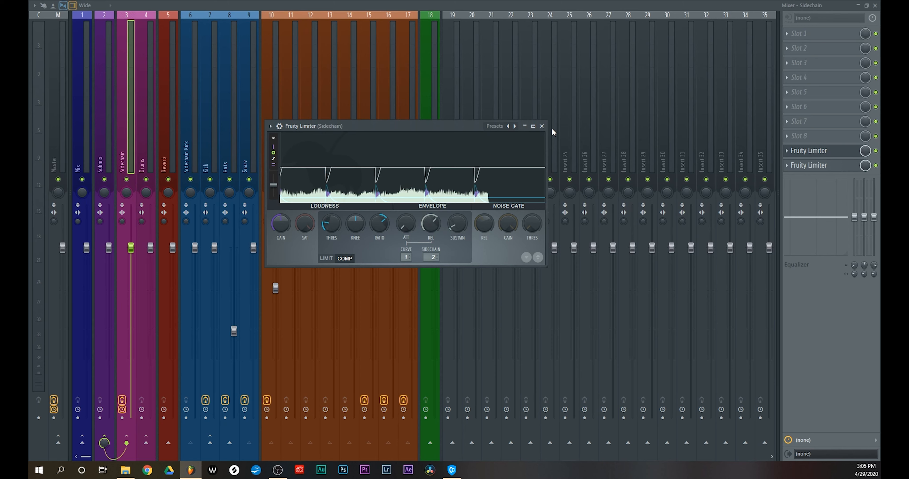
{"action": "left_click", "coordinate": [541, 126]}
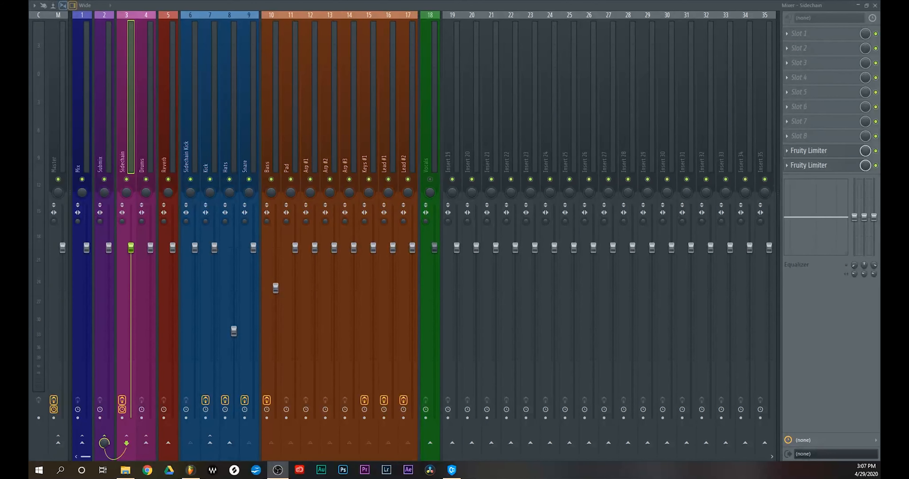
Load VerbSuite Classics into the fifth slot of the Reverb track and send the soloed Snare track to it
{"action": "left_click", "coordinate": [164, 150]}
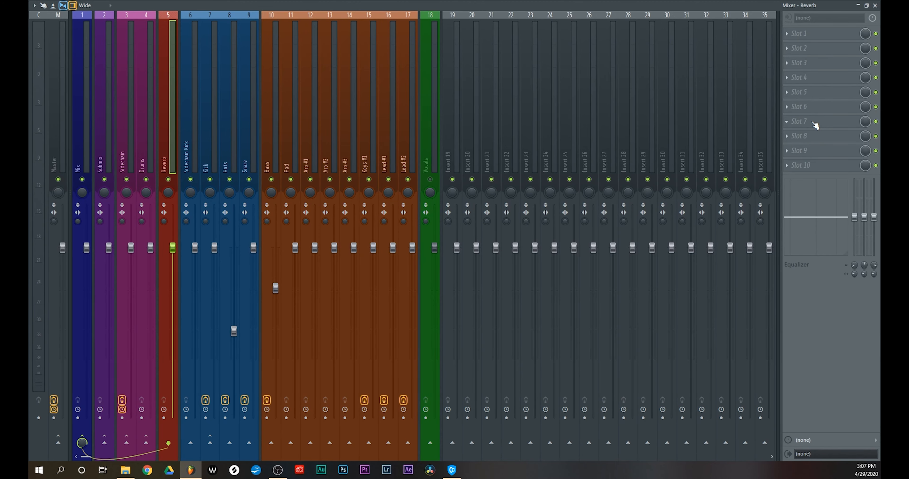
{"action": "left_click_drag", "start_coordinate": [573, 157], "coordinate": [612, 145]}
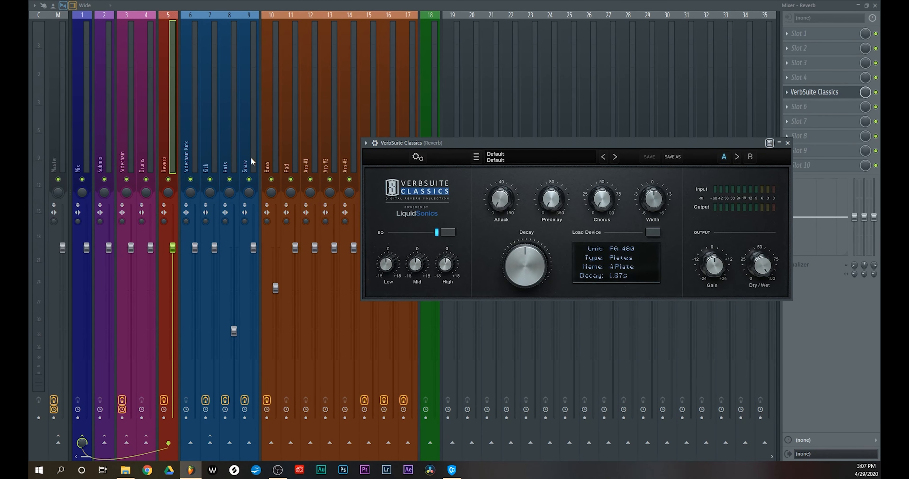
{"action": "right_click", "coordinate": [249, 179]}
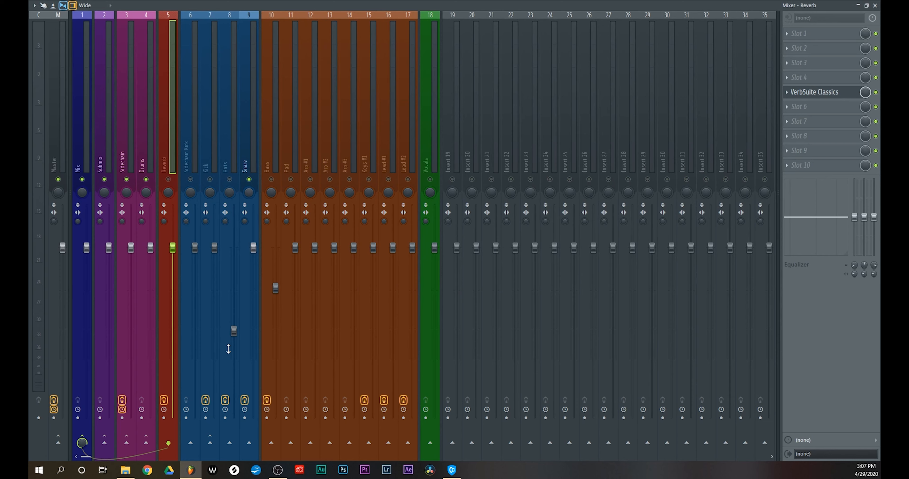
{"action": "left_click", "coordinate": [245, 166]}
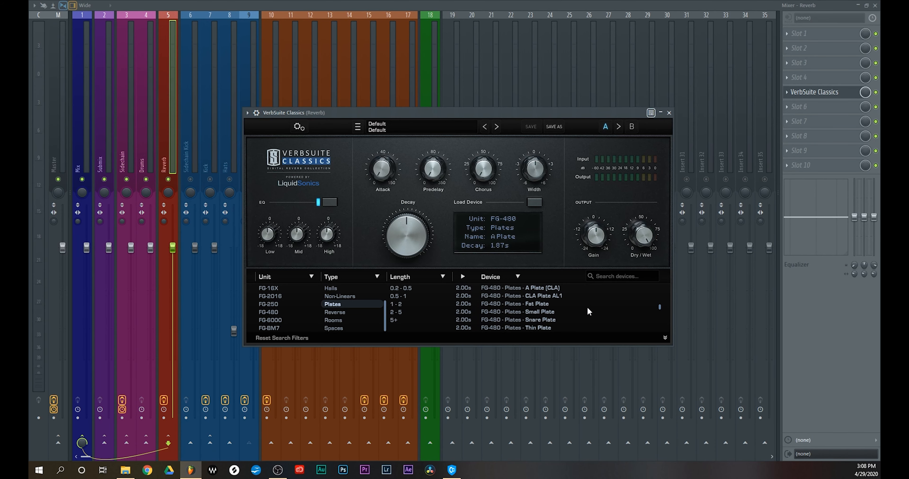
Choose the FG-480 Fat Plate device in VerbSuite Classics, audition it on the snare and close the reverb window
{"action": "left_click", "coordinate": [540, 306]}
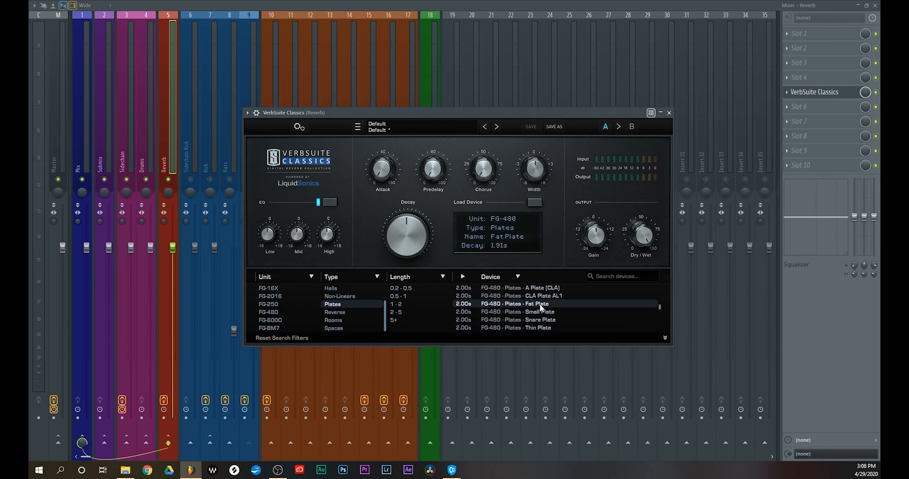
{"action": "key", "text": "space"}
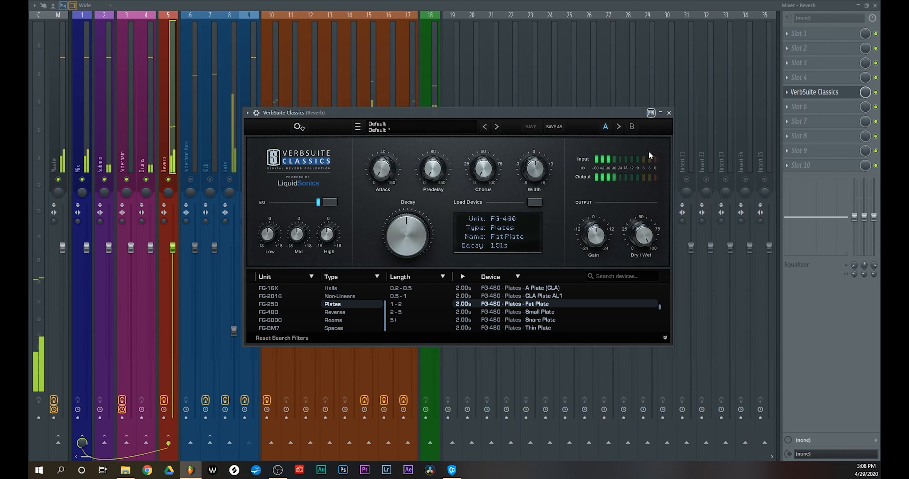
{"action": "left_click", "coordinate": [669, 113]}
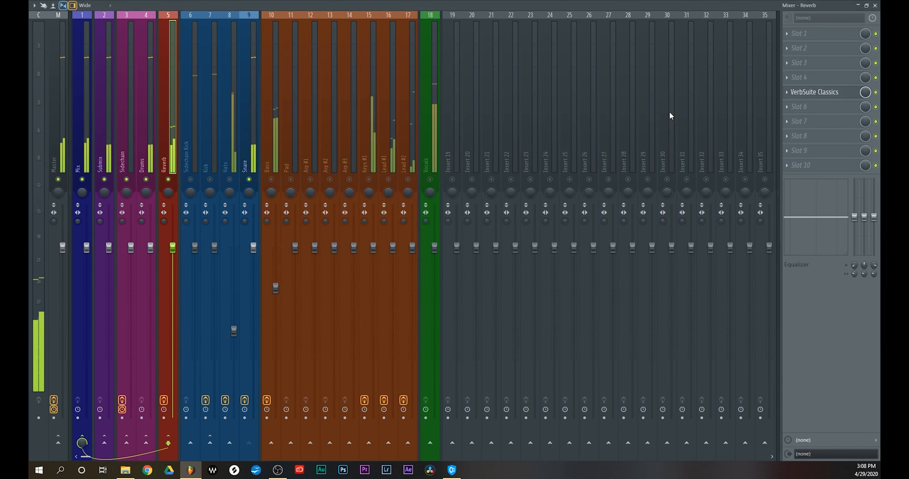
Unsolo the Snare and stop playback, mute the Vocals again and select the Snare track
{"action": "right_click", "coordinate": [249, 179]}
{"action": "key", "text": "space"}
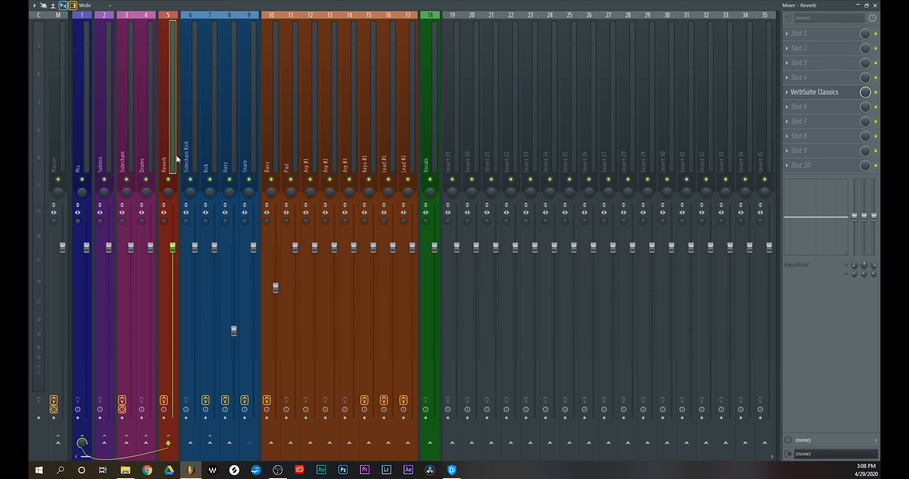
{"action": "left_click", "coordinate": [430, 180]}
{"action": "left_click", "coordinate": [251, 153]}
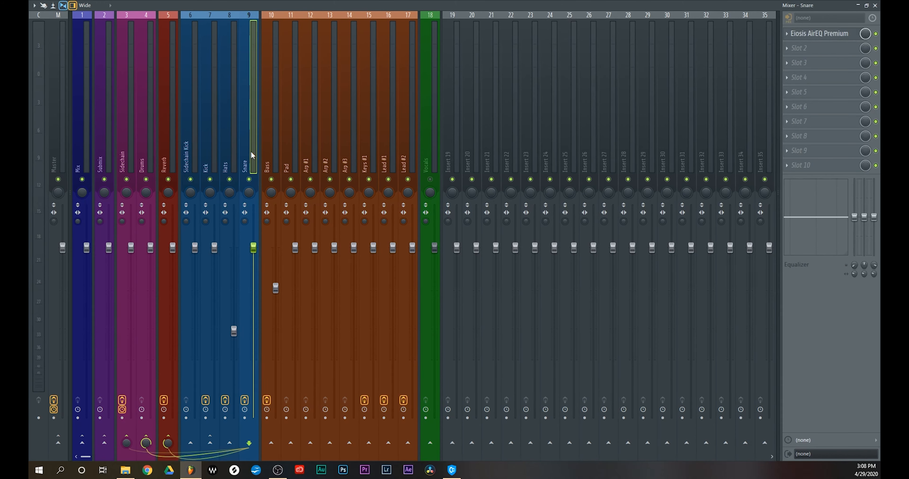
Send the Kick, Hats and Bass tracks to the Reverb track during playback and adjust their send levels
{"action": "key", "text": "space"}
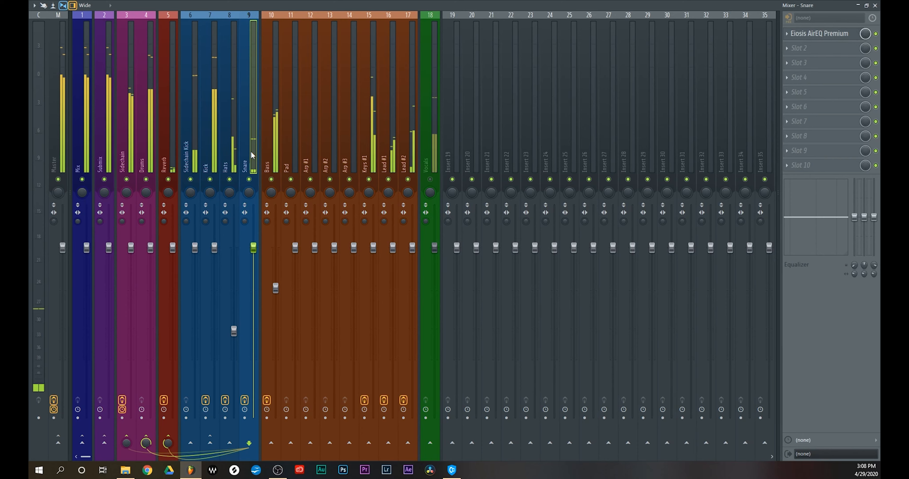
{"action": "left_click", "coordinate": [211, 154]}
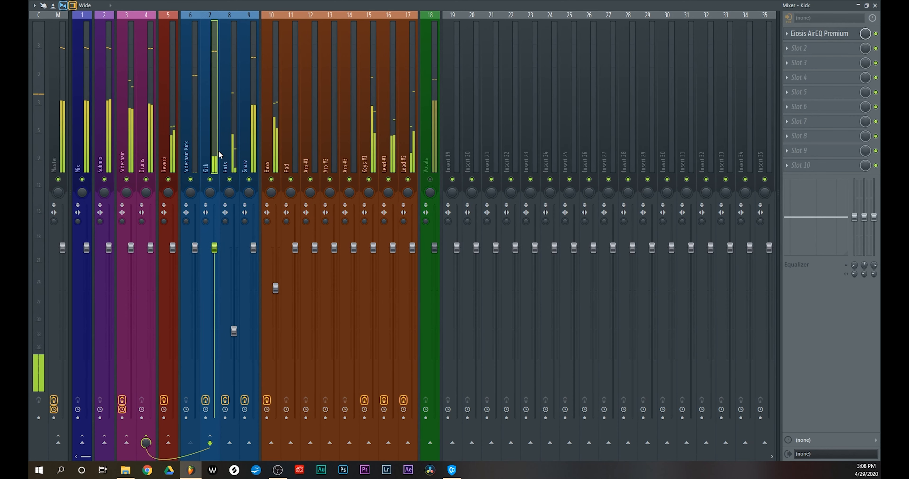
{"action": "left_click", "coordinate": [168, 444]}
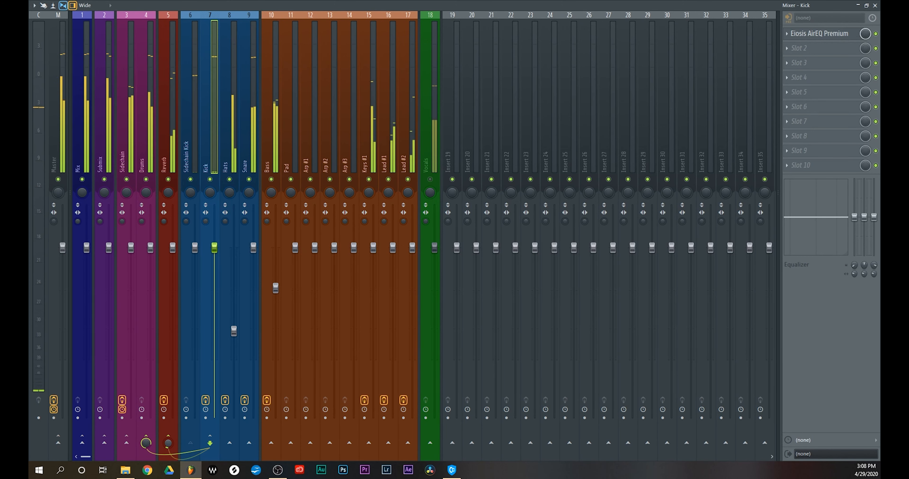
{"action": "key", "text": "Right"}
{"action": "left_click", "coordinate": [169, 444]}
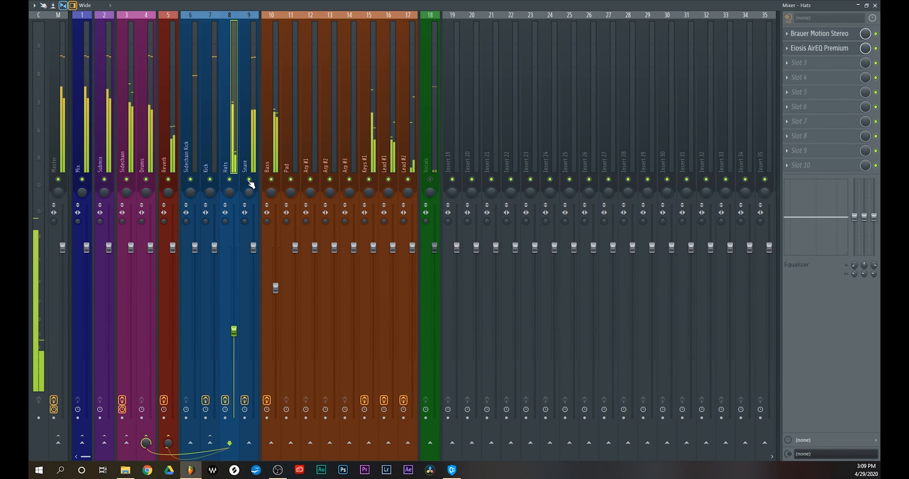
{"action": "left_click", "coordinate": [270, 165]}
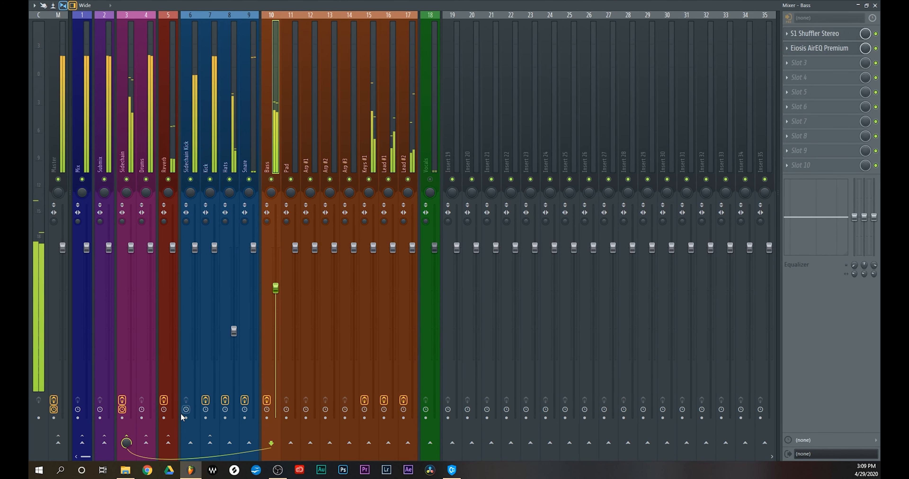
{"action": "left_click", "coordinate": [168, 443]}
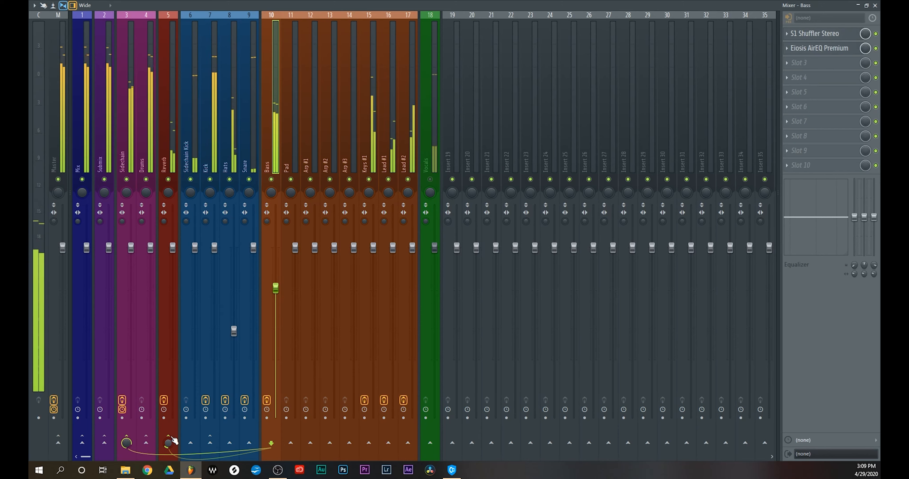
Send the Keys #1, Lead #1 and Lead #2 tracks to the Reverb track and adjust their send levels
{"action": "left_click", "coordinate": [371, 163]}
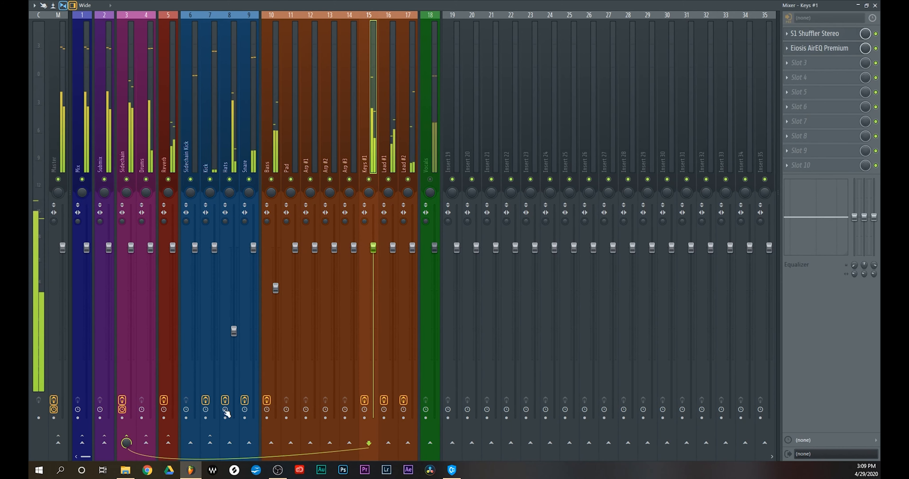
{"action": "left_click", "coordinate": [168, 444]}
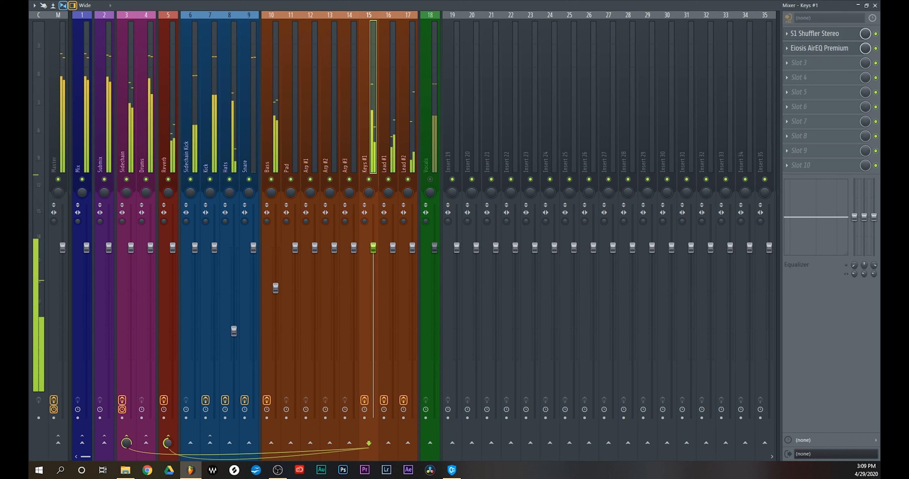
{"action": "left_click", "coordinate": [388, 156]}
{"action": "left_click", "coordinate": [168, 445]}
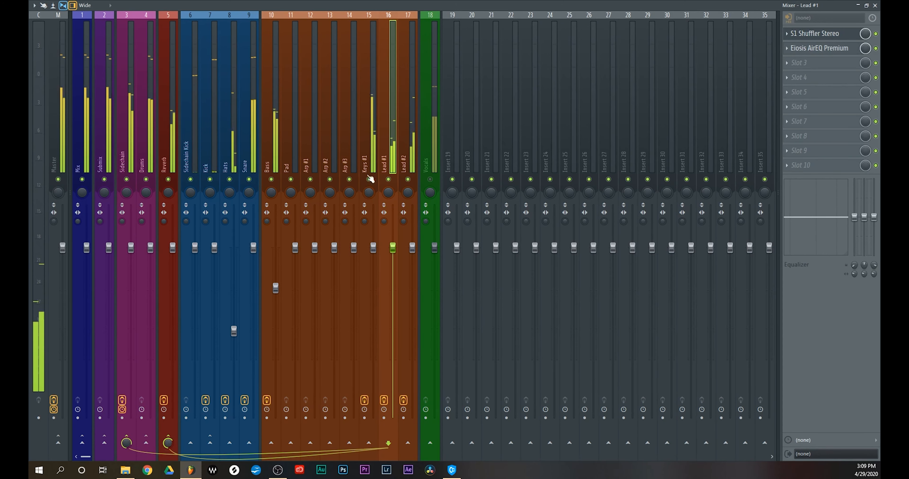
{"action": "left_click", "coordinate": [410, 144]}
{"action": "left_click", "coordinate": [168, 445]}
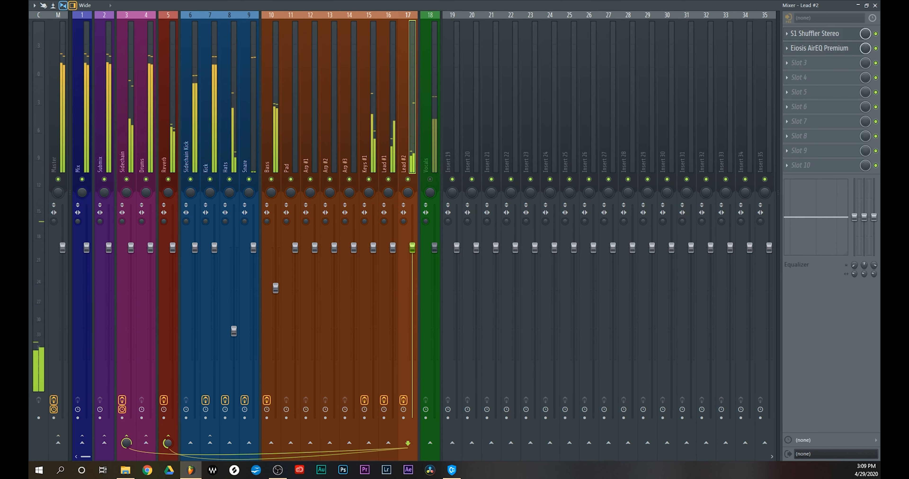
Check the Lead #1 and Keys #1 reverb sends and compare the mix with the Reverb track muted and active
{"action": "left_click", "coordinate": [392, 146]}
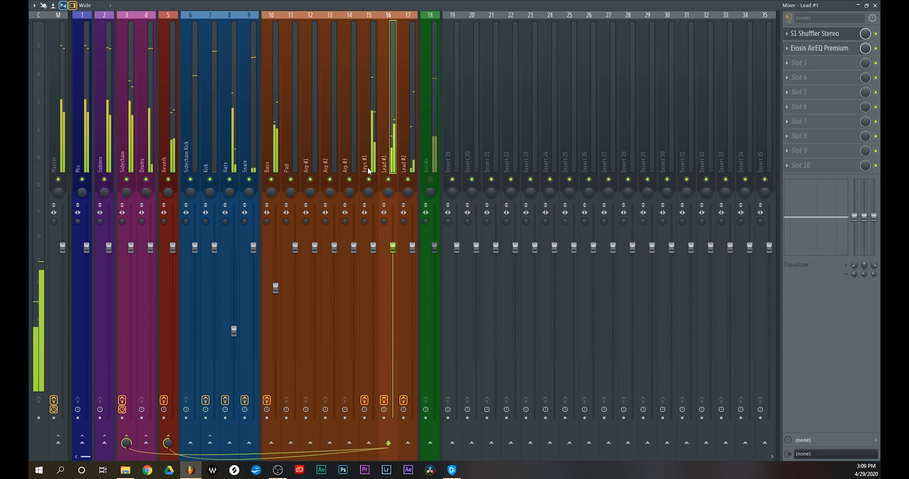
{"action": "key", "text": "Left"}
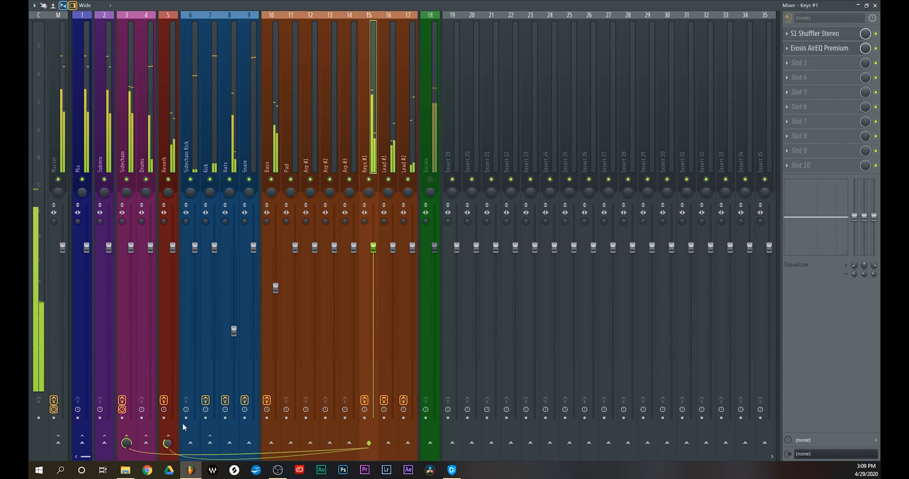
{"action": "key", "text": "space"}
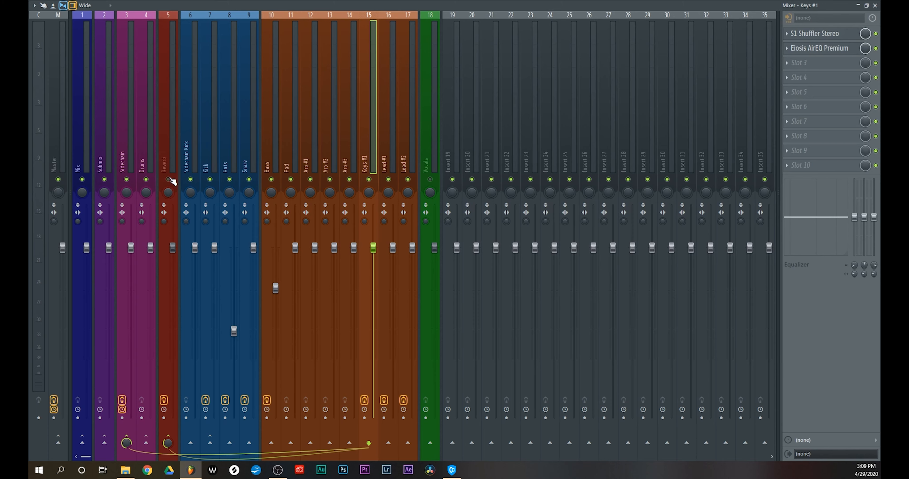
{"action": "key", "text": "space"}
Load Eiosis AirEQ Premium into the seventh slot of the Reverb track and reposition its window
{"action": "left_click", "coordinate": [176, 163]}
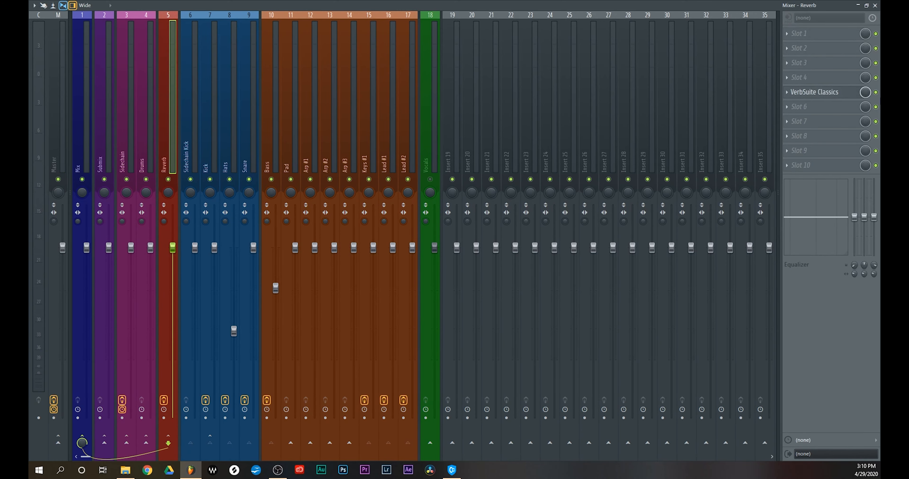
{"action": "left_click", "coordinate": [801, 121]}
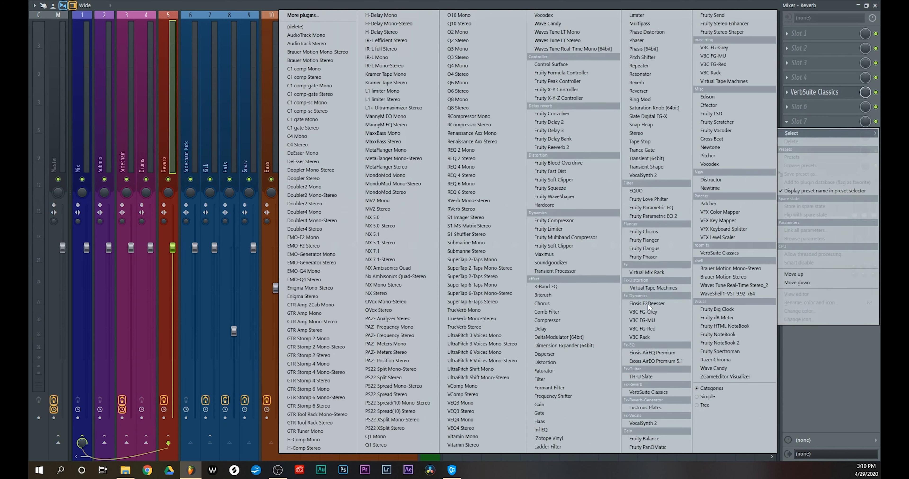
{"action": "left_click", "coordinate": [670, 355]}
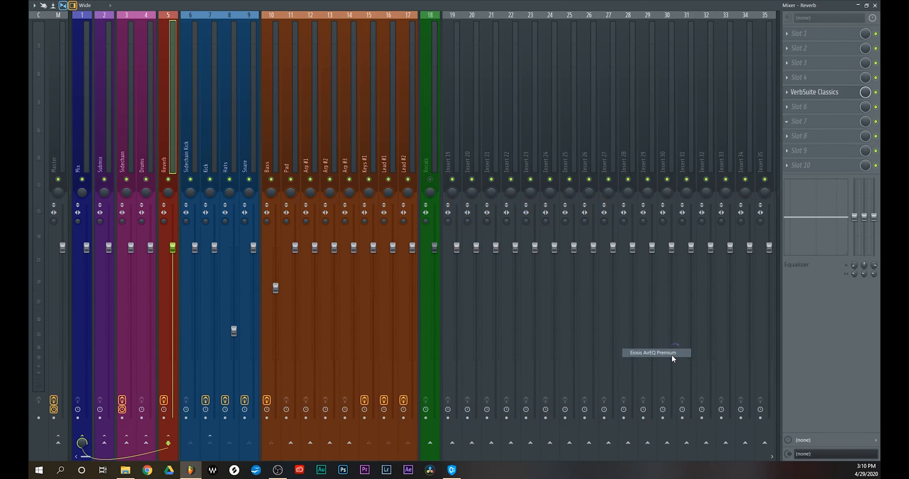
{"action": "left_click_drag", "start_coordinate": [466, 349], "coordinate": [533, 83]}
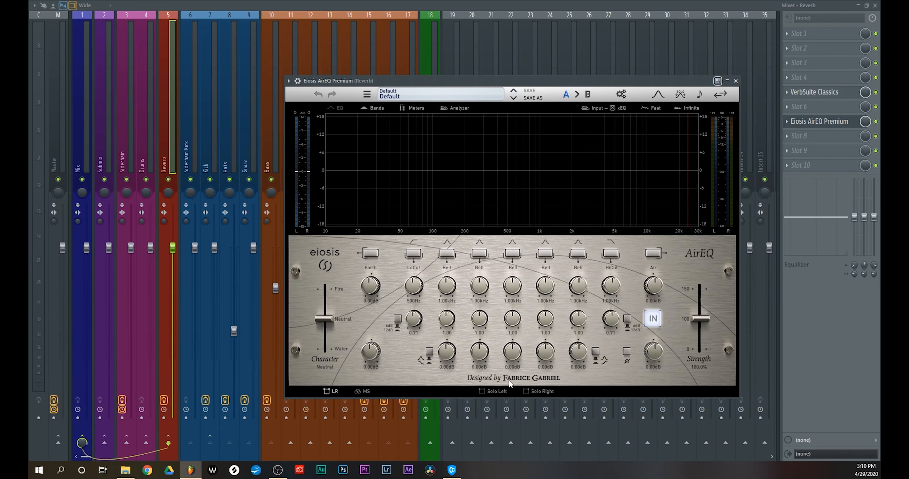
Enable a low cut at 150 Hz and a high cut at 7 kHz on the reverb equalizer and compare it with bypass
{"action": "key", "text": "space"}
{"action": "left_click", "coordinate": [413, 254]}
{"action": "left_click_drag", "start_coordinate": [408, 305], "coordinate": [409, 325]}
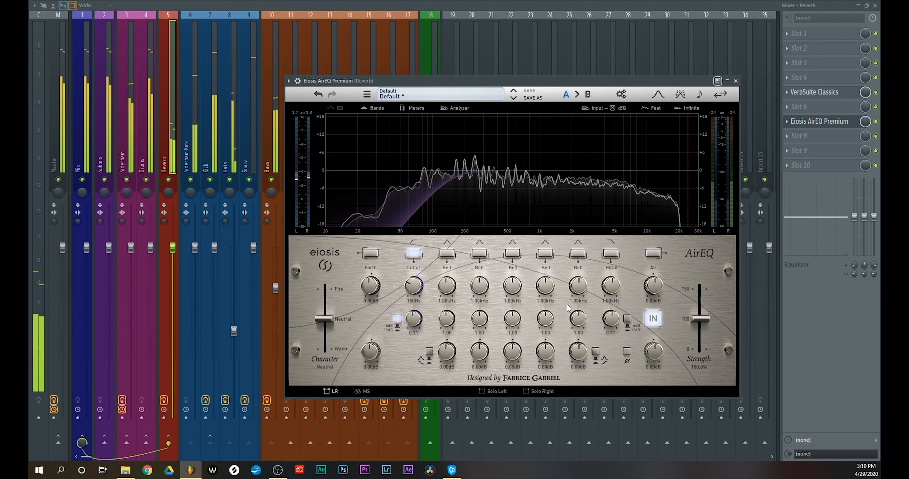
{"action": "left_click", "coordinate": [613, 253]}
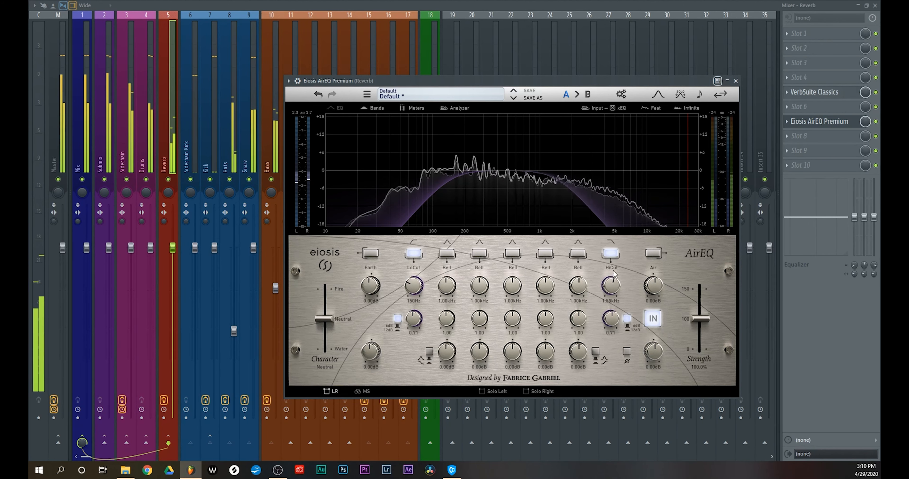
{"action": "left_click_drag", "start_coordinate": [617, 248], "coordinate": [621, 247]}
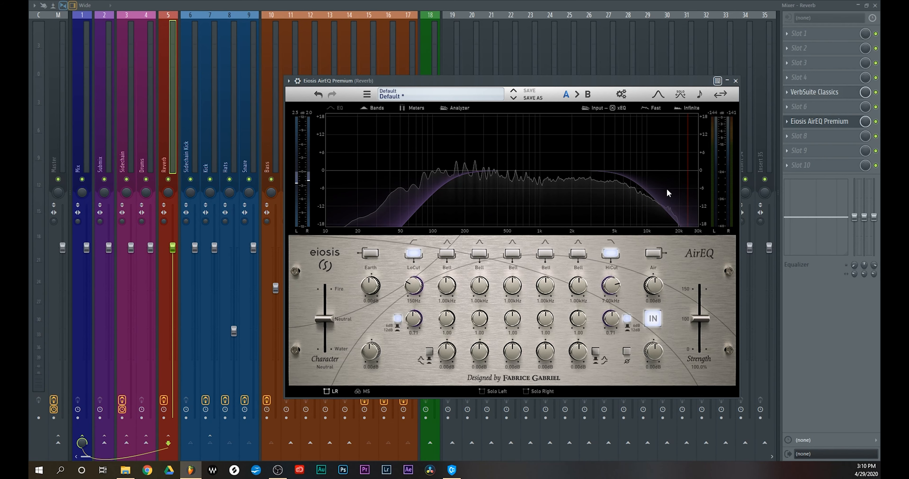
{"action": "left_click", "coordinate": [875, 121]}
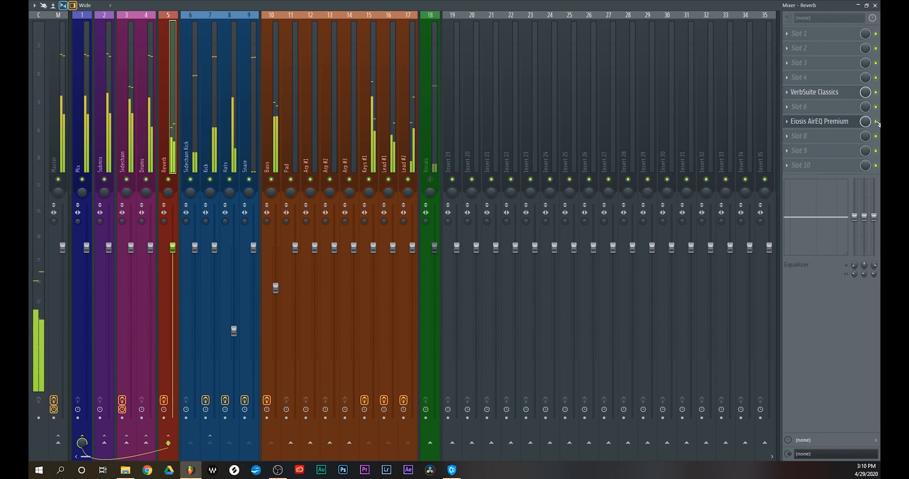
Reopen the reverb equalizer, sweep the third bell band with a Q of 7 and cut about 1 dB at about 288 Hz
{"action": "left_click", "coordinate": [847, 123]}
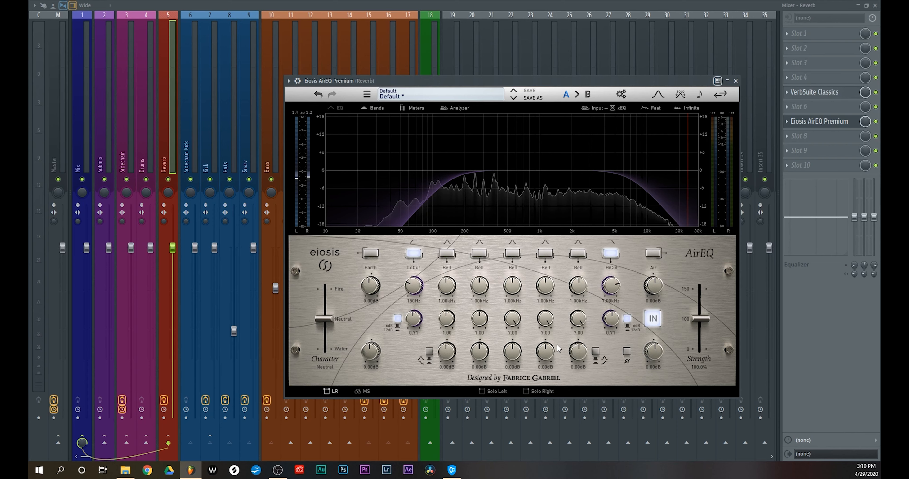
{"action": "key", "text": "space"}
{"action": "left_click_drag", "start_coordinate": [512, 353], "coordinate": [495, 189]}
{"action": "left_click_drag", "start_coordinate": [512, 286], "coordinate": [507, 322]}
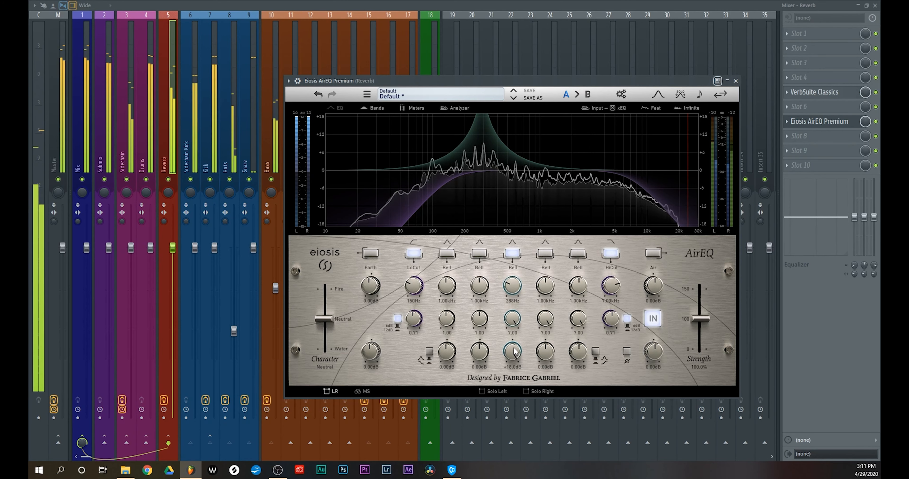
{"action": "left_click_drag", "start_coordinate": [513, 352], "coordinate": [516, 429]}
{"action": "left_click_drag", "start_coordinate": [514, 354], "coordinate": [520, 428]}
Sweep the fourth bell band with a boost and cut about 1.1 dB at 3.20 kHz
{"action": "left_click_drag", "start_coordinate": [550, 354], "coordinate": [550, 233]}
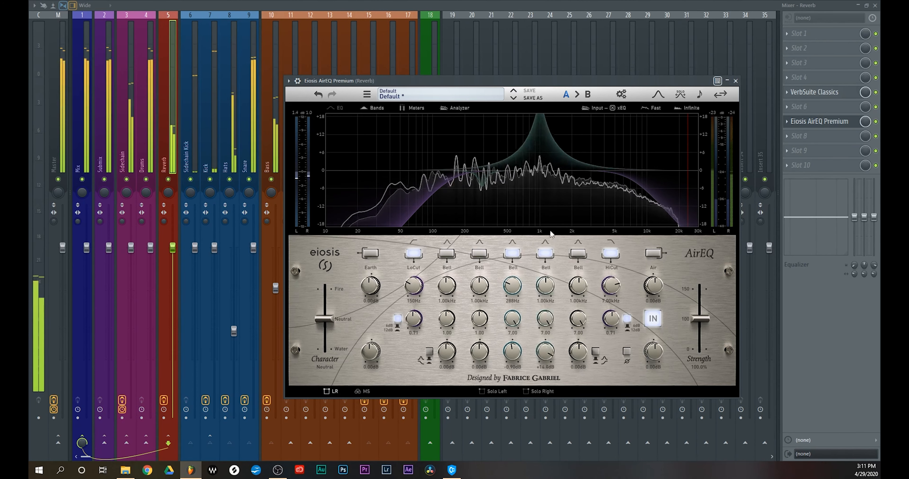
{"action": "left_click_drag", "start_coordinate": [545, 291], "coordinate": [548, 270]}
{"action": "left_click_drag", "start_coordinate": [545, 352], "coordinate": [541, 376]}
Sweep the fifth bell band with a boost and cut about 1 dB at about 1.05 kHz
{"action": "left_click_drag", "start_coordinate": [577, 352], "coordinate": [570, 225]}
{"action": "left_click_drag", "start_coordinate": [579, 282], "coordinate": [580, 251]}
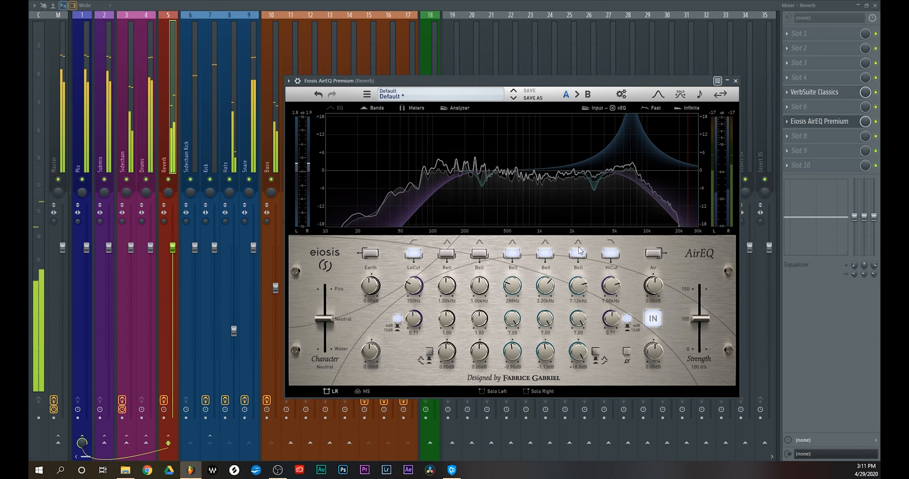
{"action": "left_click_drag", "start_coordinate": [579, 291], "coordinate": [579, 322]}
{"action": "left_click_drag", "start_coordinate": [577, 290], "coordinate": [580, 295]}
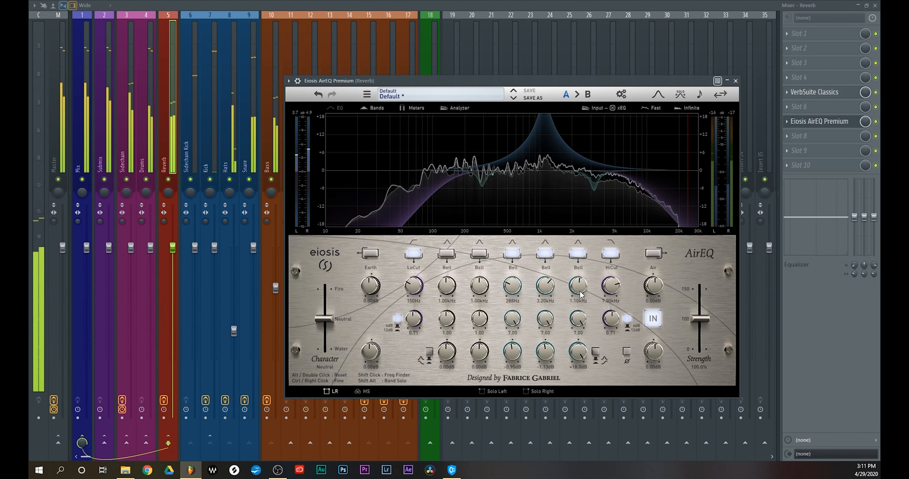
{"action": "double_click", "coordinate": [578, 363]}
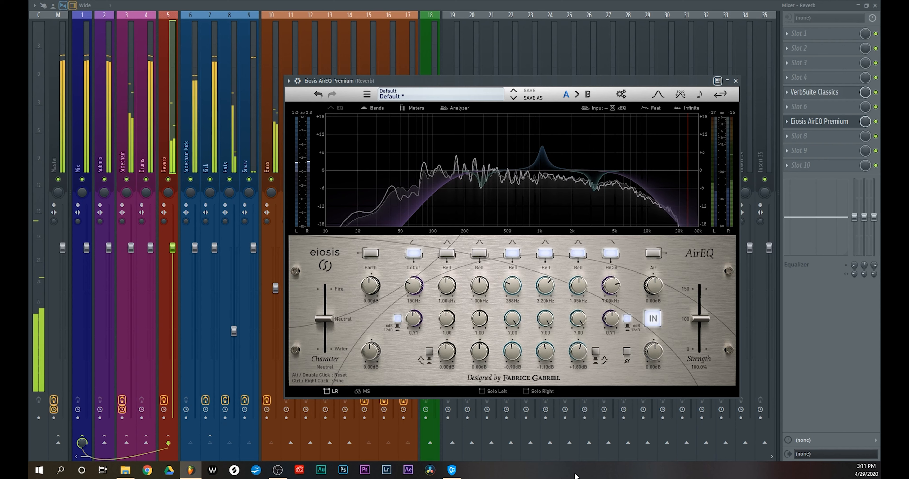
{"action": "left_click_drag", "start_coordinate": [574, 364], "coordinate": [573, 367]}
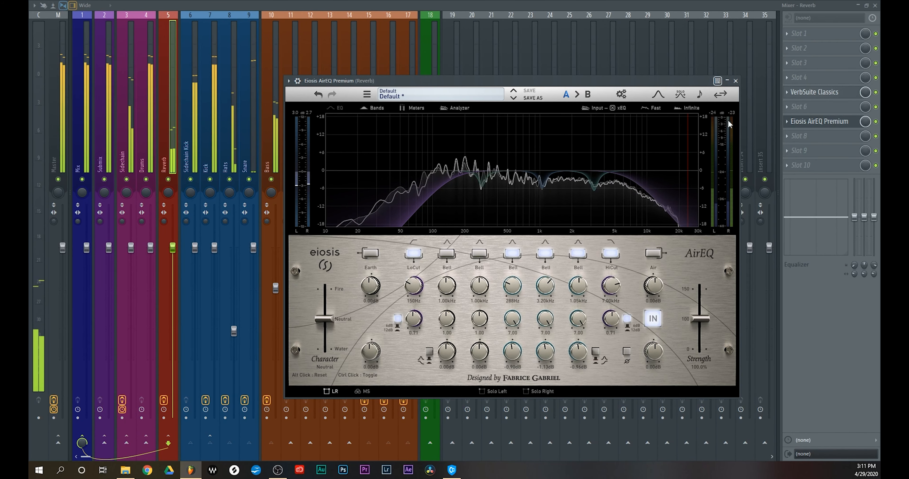
Close the equalizer window and compare the reverb with AirEQ bypassed and active
{"action": "left_click", "coordinate": [735, 81]}
{"action": "left_click", "coordinate": [875, 122]}
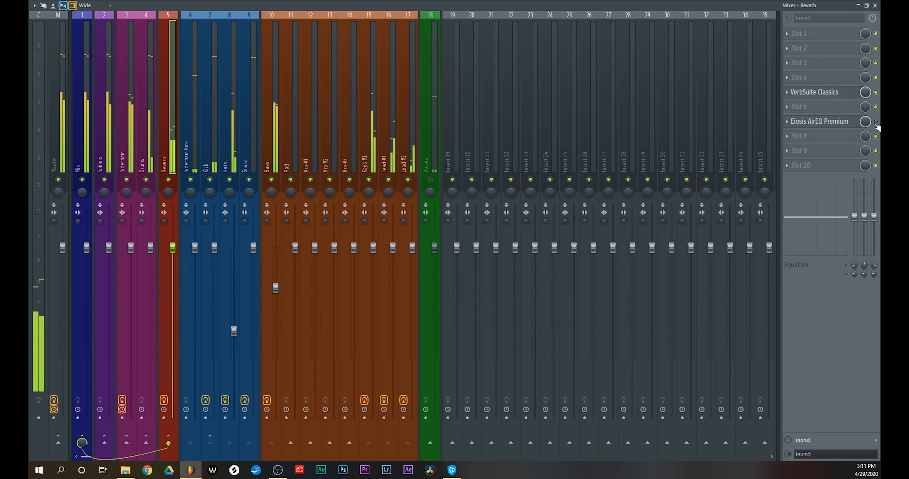
{"action": "left_click", "coordinate": [875, 122]}
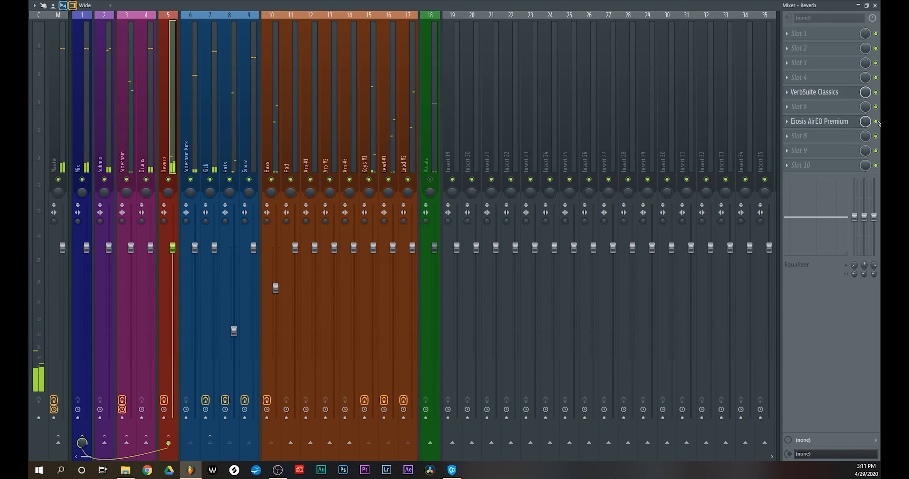
Load S1 Shuffler Stereo into the tenth slot of the Reverb track and widen its stereo width during playback
{"action": "left_click", "coordinate": [799, 166]}
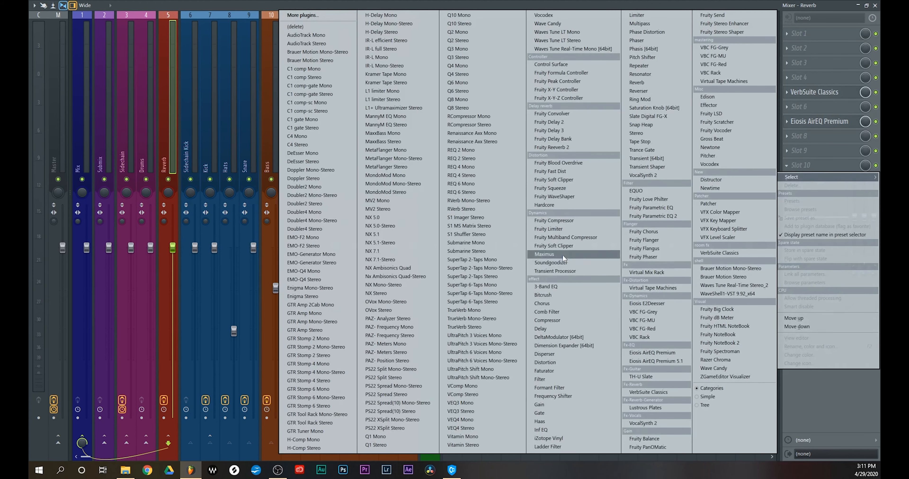
{"action": "left_click", "coordinate": [477, 234]}
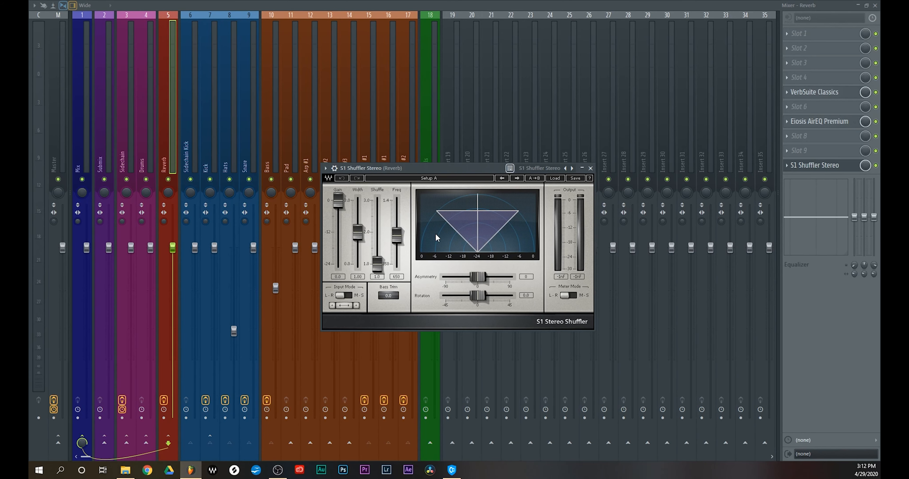
{"action": "left_click_drag", "start_coordinate": [357, 233], "coordinate": [357, 218]}
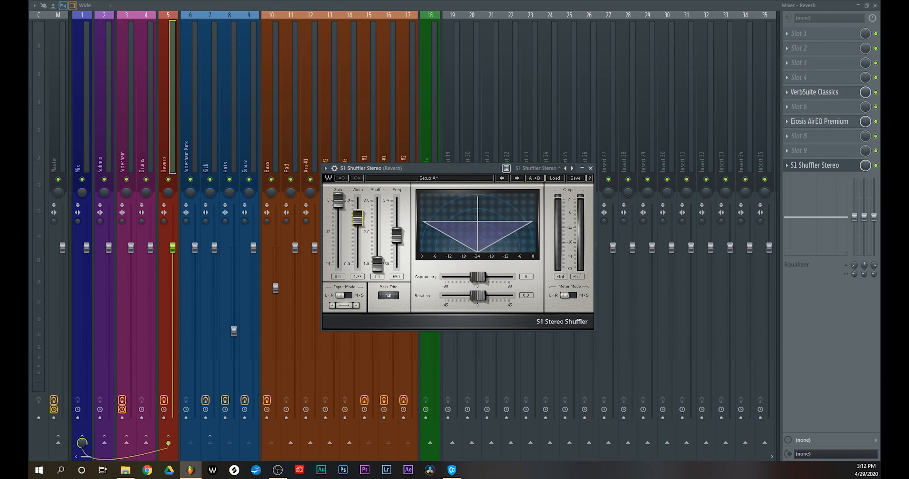
{"action": "key", "text": "ctrl+z"}
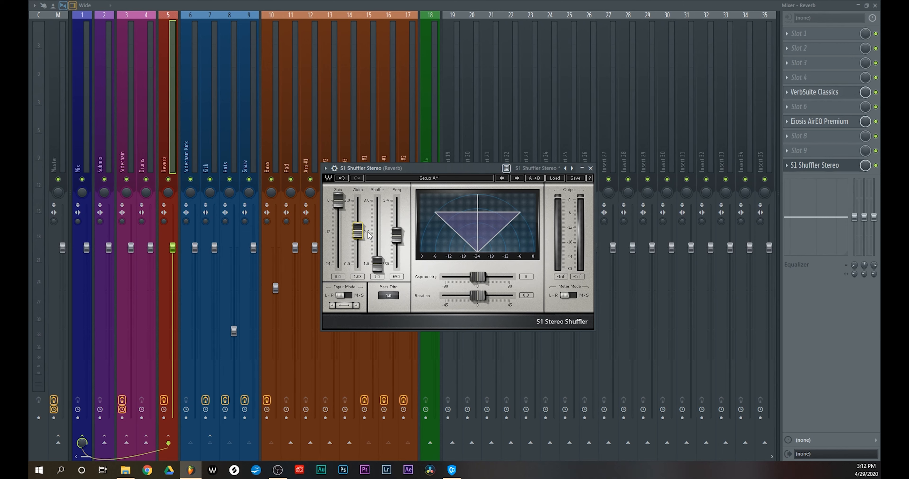
{"action": "key", "text": "space"}
{"action": "left_click_drag", "start_coordinate": [359, 239], "coordinate": [358, 228]}
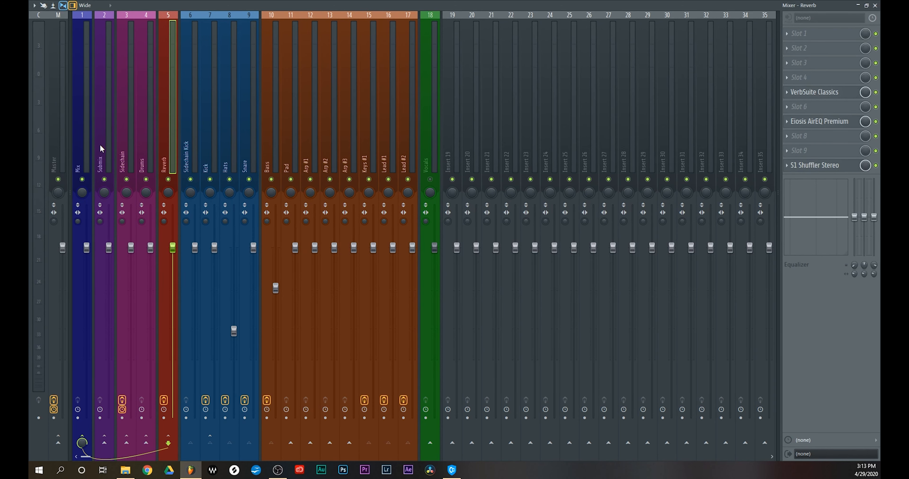
Open Fruity Limiter on the Master track and play the song to examine its peaks against the limiter ceiling
{"action": "left_click", "coordinate": [59, 151]}
{"action": "left_click", "coordinate": [817, 156]}
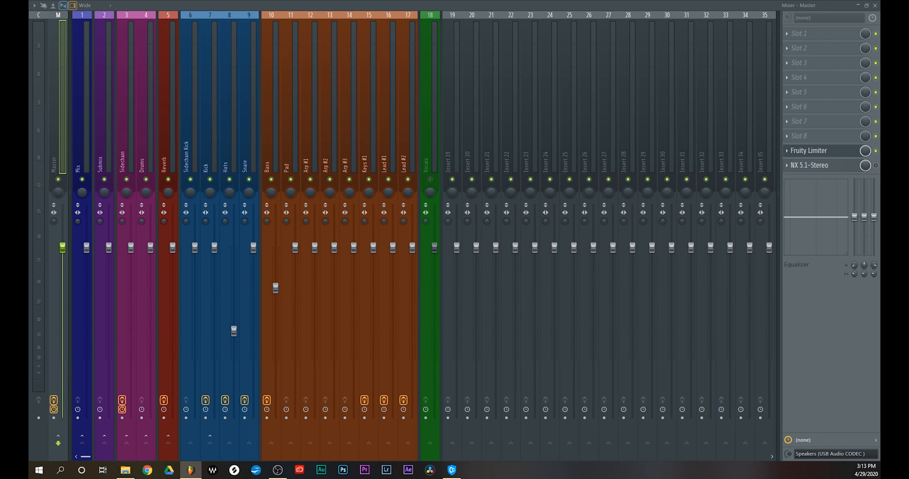
{"action": "left_click_drag", "start_coordinate": [374, 417], "coordinate": [424, 144]}
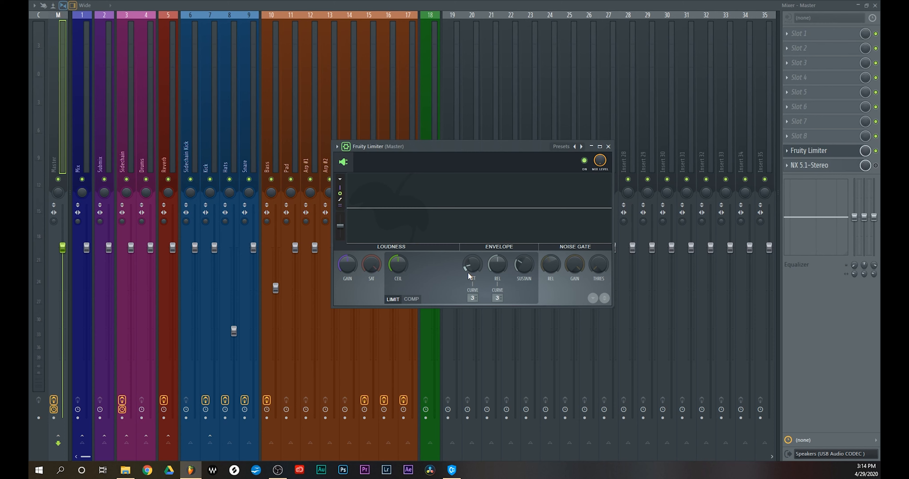
{"action": "key", "text": "space"}
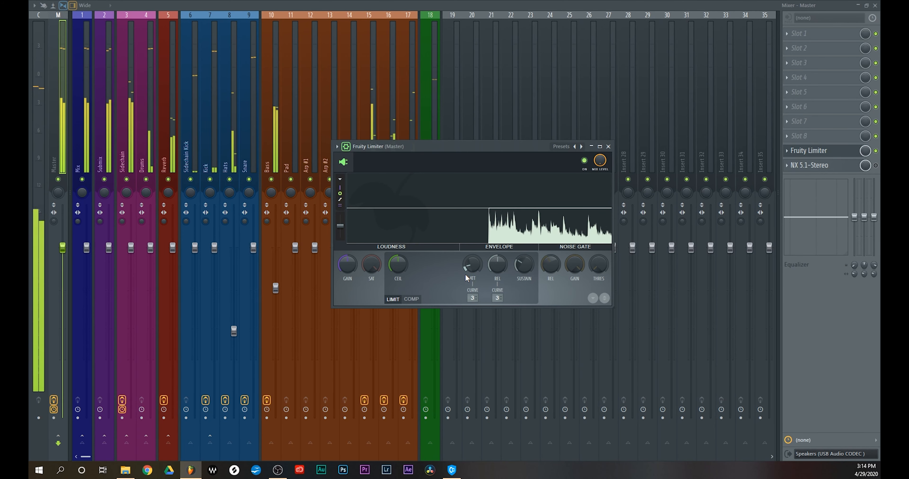
{"action": "left_click_drag", "start_coordinate": [467, 143], "coordinate": [456, 139]}
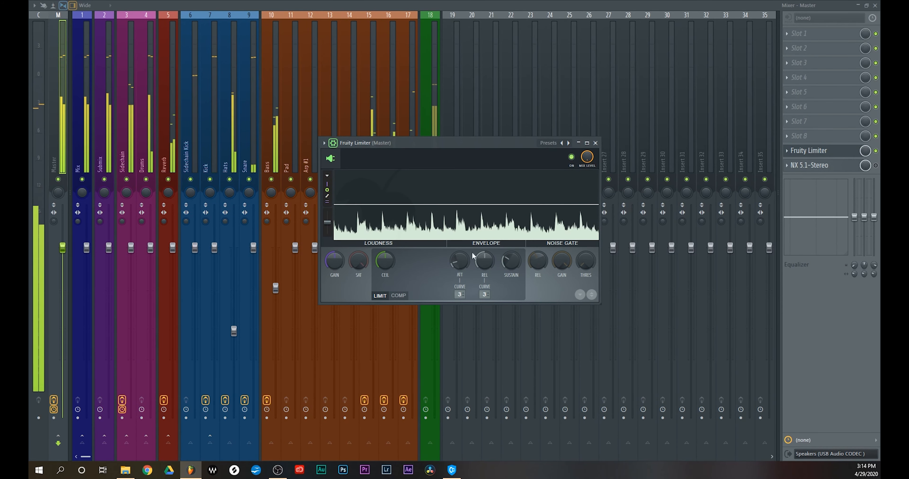
Push the Master limiter's gain up during playback, reset the gain to its default and close the limiter
{"action": "mouse_move", "coordinate": [334, 265]}
{"action": "left_mouse_down"}
{"action": "mouse_move", "coordinate": [334, 247]}
{"action": "mouse_move", "coordinate": [334, 266]}
{"action": "left_mouse_up"}
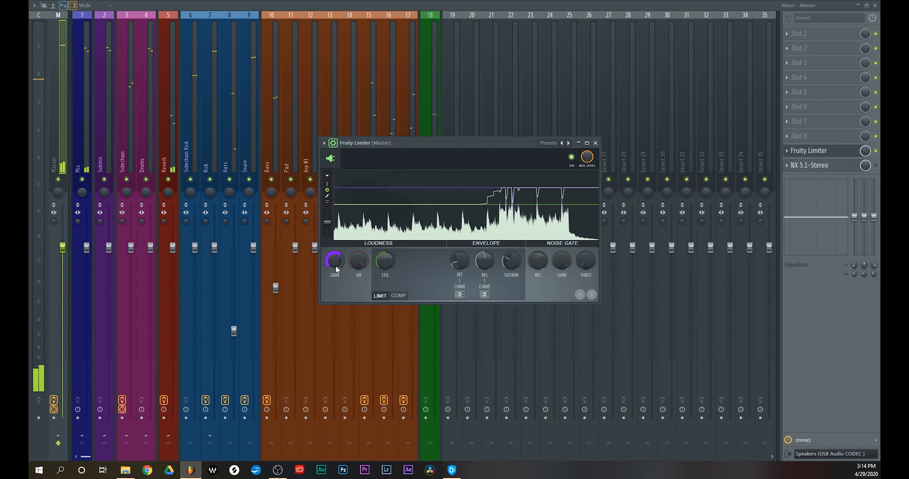
{"action": "right_click", "coordinate": [335, 265]}
{"action": "left_click", "coordinate": [341, 273]}
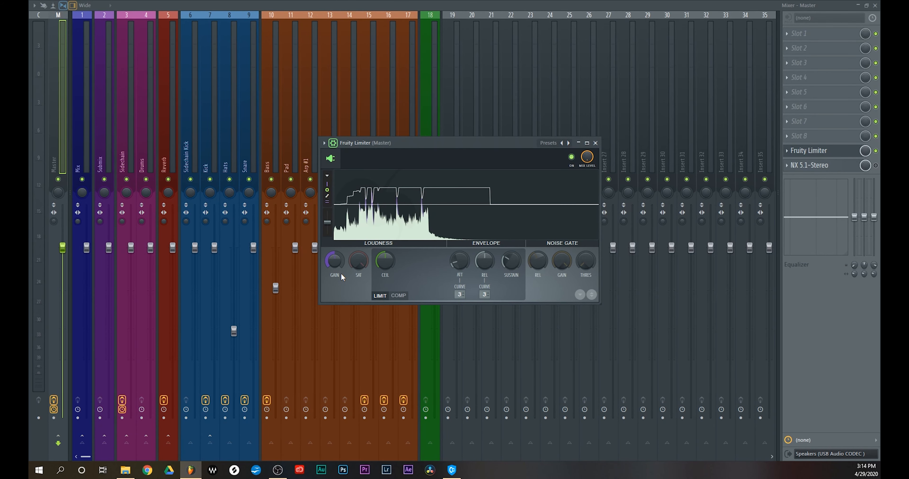
{"action": "left_click", "coordinate": [876, 151]}
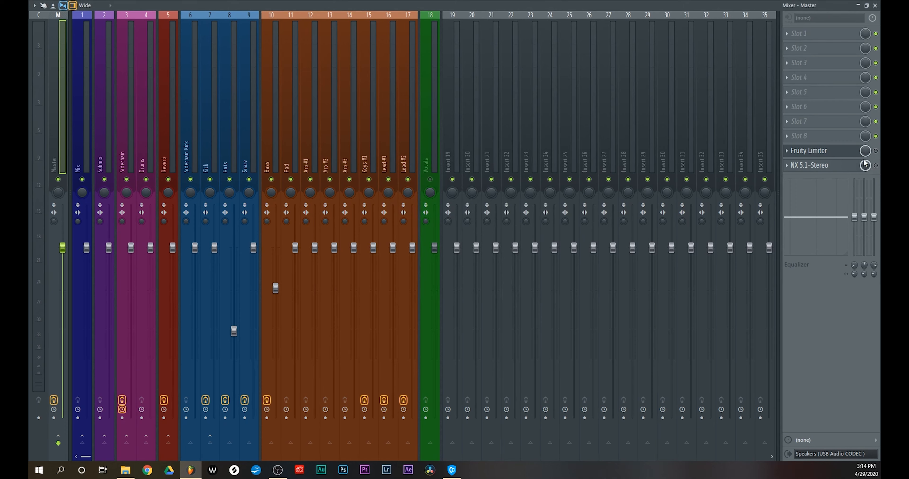
{"action": "left_click", "coordinate": [833, 150]}
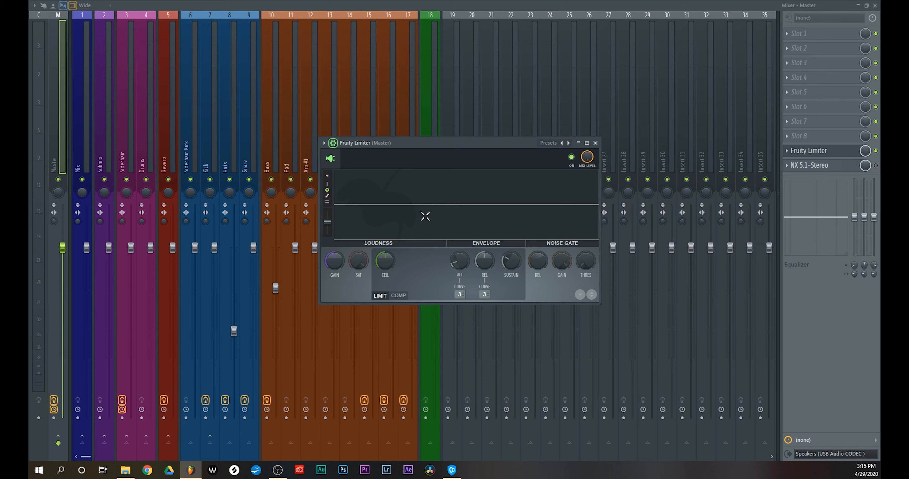
{"action": "left_click", "coordinate": [595, 143]}
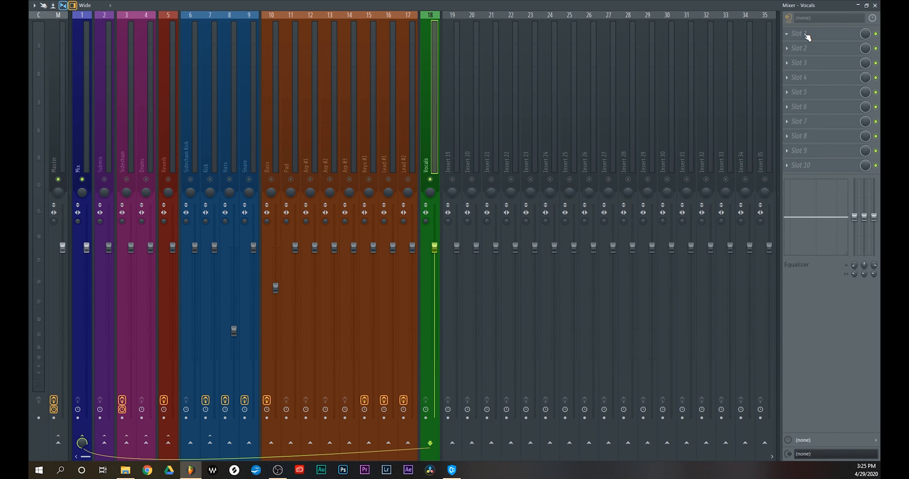
Load Eiosis AirEQ Premium into the first slot of the Vocals track and start playback
{"action": "left_click", "coordinate": [805, 34]}
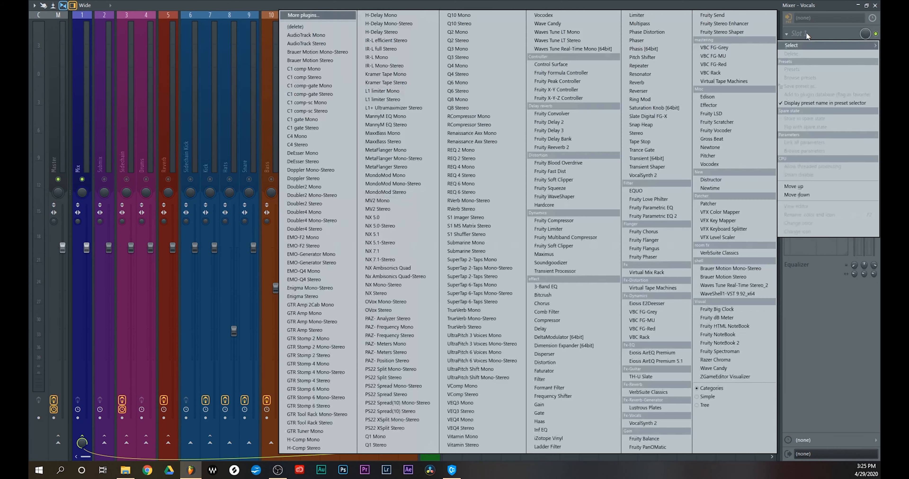
{"action": "left_click", "coordinate": [670, 352]}
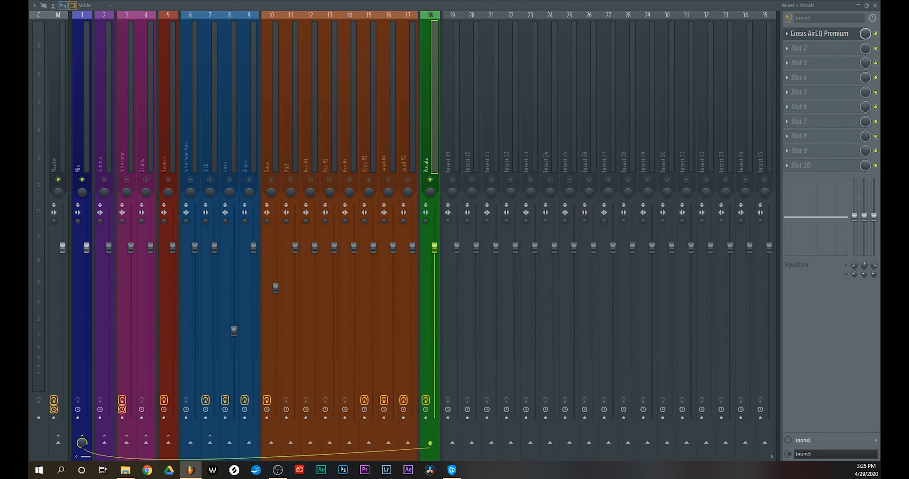
{"action": "left_click_drag", "start_coordinate": [615, 288], "coordinate": [619, 94]}
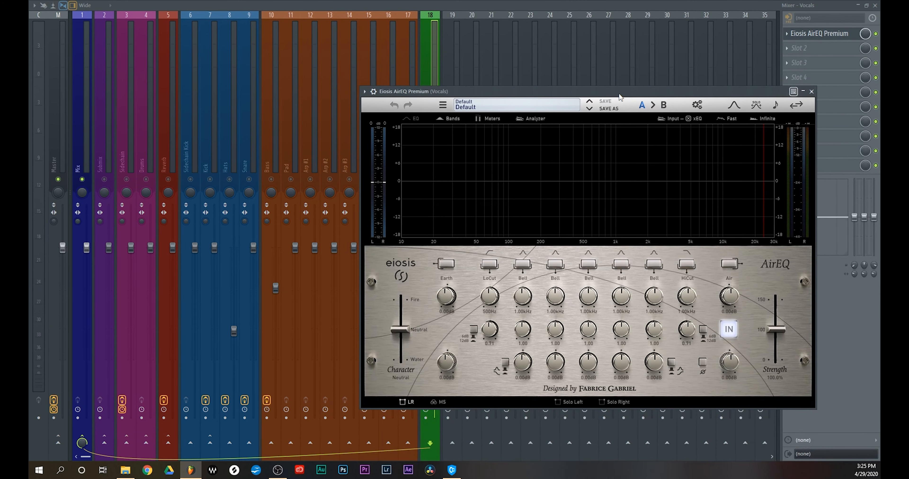
{"action": "key", "text": "space"}
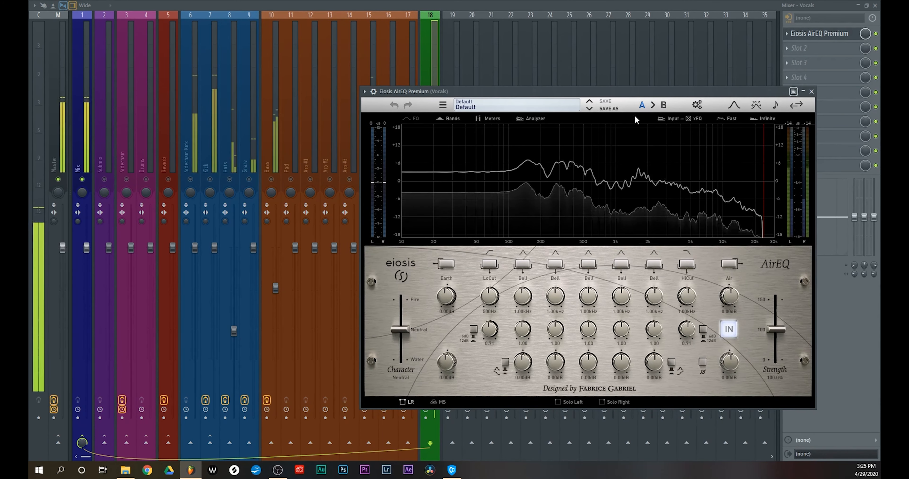
Enable the slope switches on both vocal filters and set the low cut to 82.5 Hz and the high cut to 16.8 kHz
{"action": "left_click", "coordinate": [473, 330]}
{"action": "left_click_drag", "start_coordinate": [482, 333], "coordinate": [485, 342]}
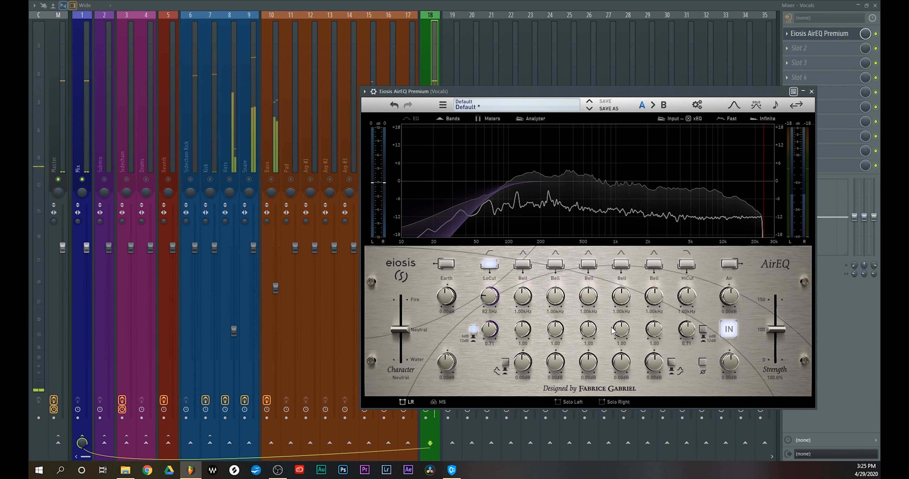
{"action": "left_click", "coordinate": [702, 329]}
{"action": "left_click_drag", "start_coordinate": [690, 296], "coordinate": [710, 256]}
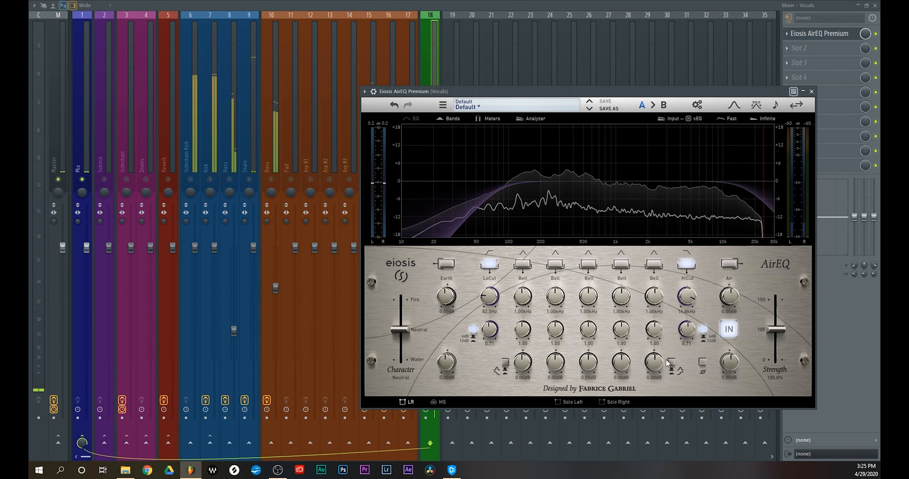
Narrow all five bell bands of the vocal equalizer to a Q of 7.00
{"action": "left_click_drag", "start_coordinate": [654, 330], "coordinate": [658, 225]}
{"action": "left_click_drag", "start_coordinate": [621, 330], "coordinate": [631, 213]}
{"action": "left_click_drag", "start_coordinate": [586, 326], "coordinate": [580, 225]}
{"action": "left_click_drag", "start_coordinate": [555, 328], "coordinate": [557, 226]}
{"action": "left_click_drag", "start_coordinate": [524, 327], "coordinate": [526, 225]}
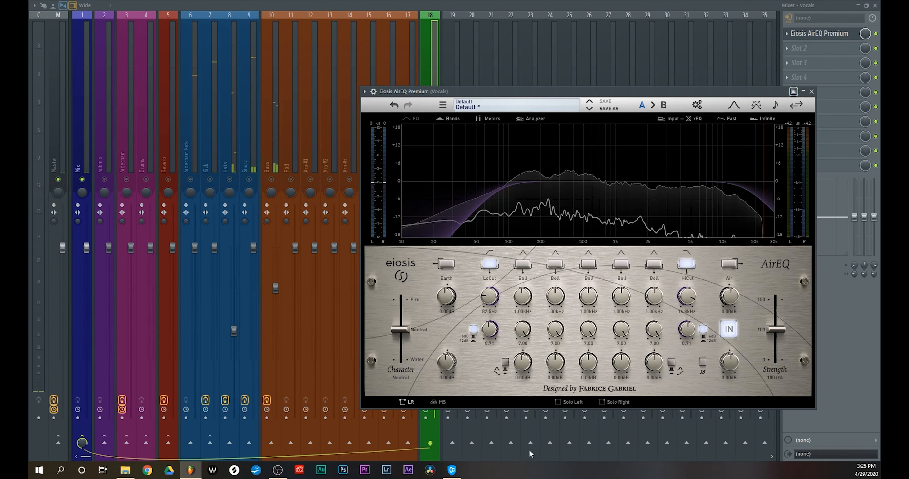
Sweep the rightmost bell band with an 18 dB boost and cut about 0.73 dB at 9.75 kHz
{"action": "left_click_drag", "start_coordinate": [655, 353], "coordinate": [668, 214]}
{"action": "left_click_drag", "start_coordinate": [652, 304], "coordinate": [666, 265]}
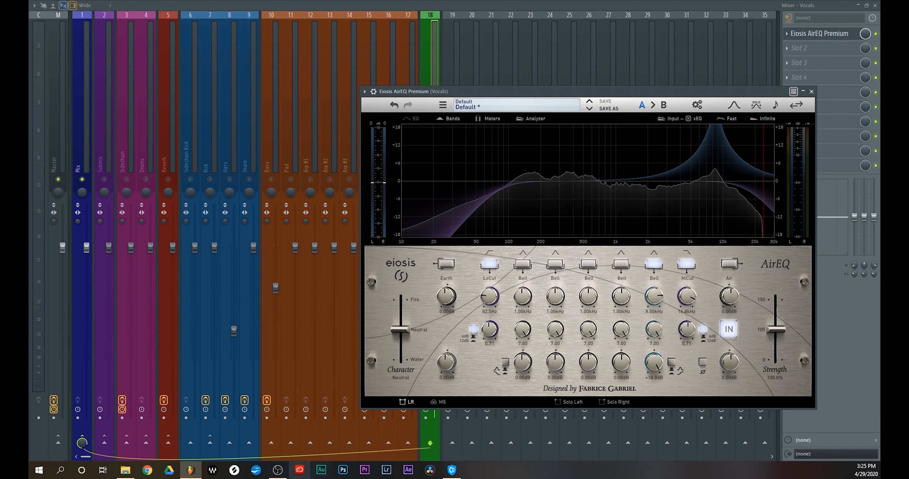
{"action": "key", "text": "space"}
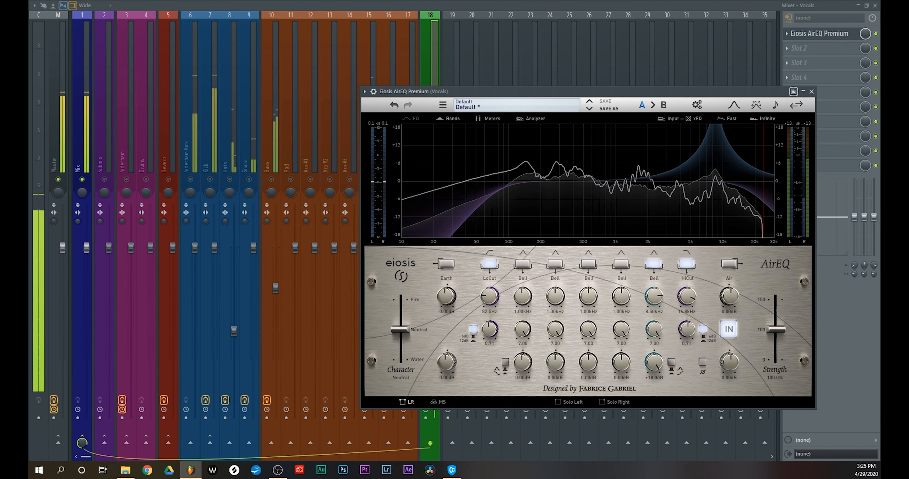
{"action": "mouse_move", "coordinate": [654, 295]}
{"action": "left_mouse_down"}
{"action": "mouse_move", "coordinate": [656, 277]}
{"action": "mouse_move", "coordinate": [652, 290]}
{"action": "left_mouse_up"}
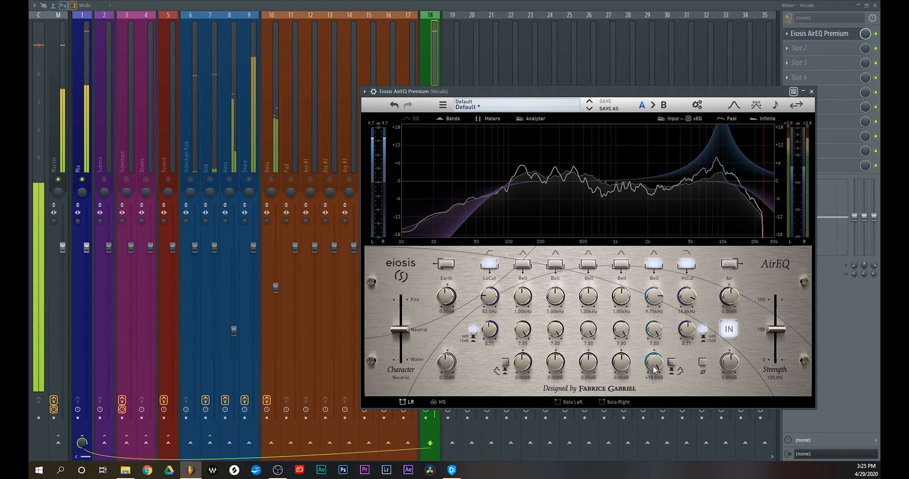
{"action": "left_click_drag", "start_coordinate": [653, 364], "coordinate": [648, 448]}
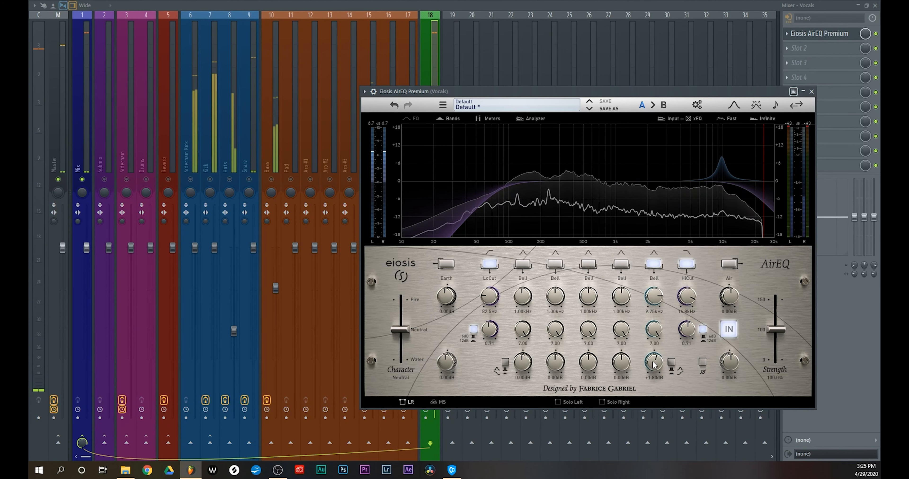
Sweep the fourth bell band with an 18 dB boost and cut about 0.96 dB at 4.63 kHz
{"action": "left_click_drag", "start_coordinate": [649, 383], "coordinate": [626, 199]}
{"action": "left_click_drag", "start_coordinate": [627, 310], "coordinate": [630, 279]}
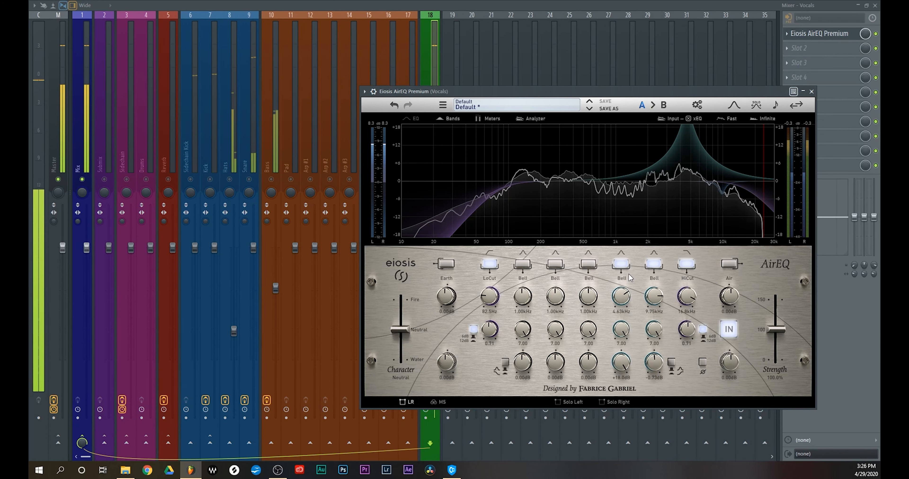
{"action": "left_click_drag", "start_coordinate": [621, 360], "coordinate": [616, 405]}
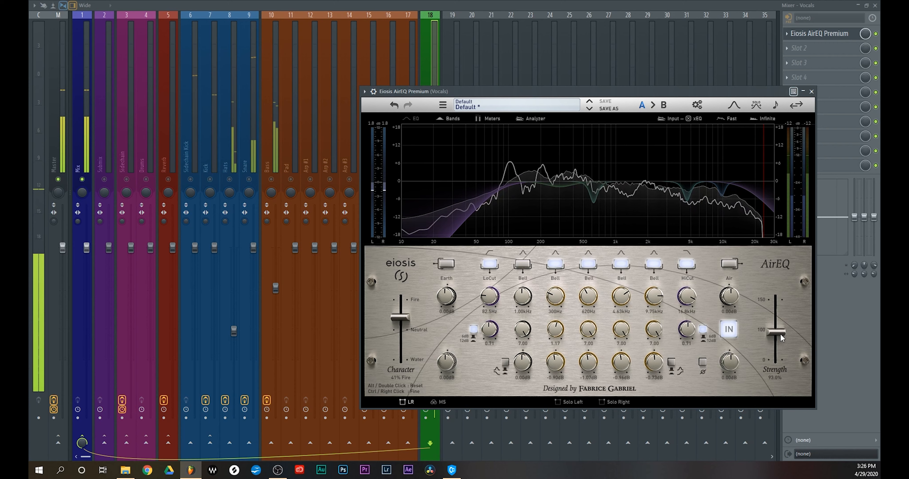
Reduce AirEQ's strength to about 78%, close it and compare the vocals with the equalizer bypassed and active
{"action": "left_click_drag", "start_coordinate": [780, 333], "coordinate": [780, 337]}
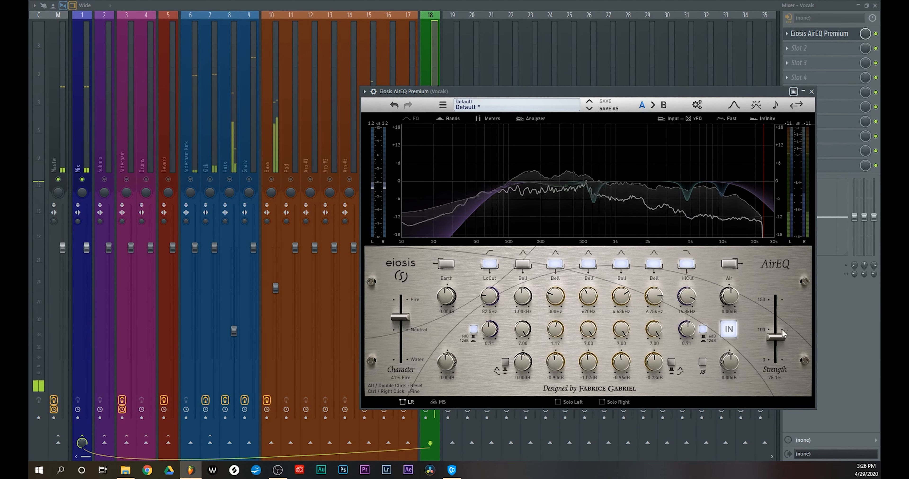
{"action": "left_click", "coordinate": [812, 92]}
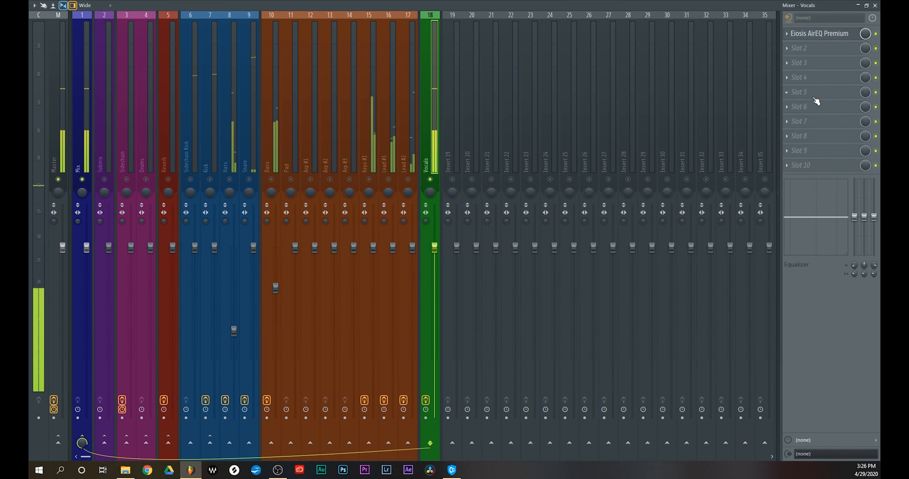
{"action": "left_click", "coordinate": [876, 35]}
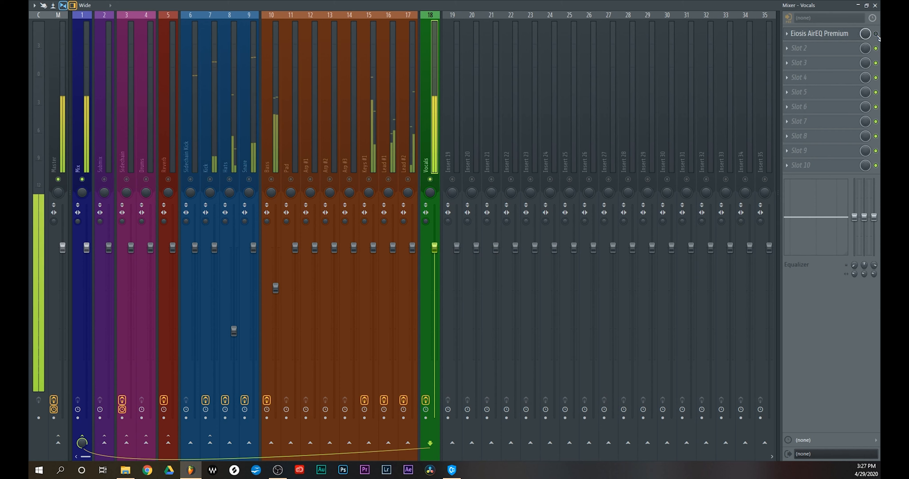
{"action": "left_click", "coordinate": [876, 35]}
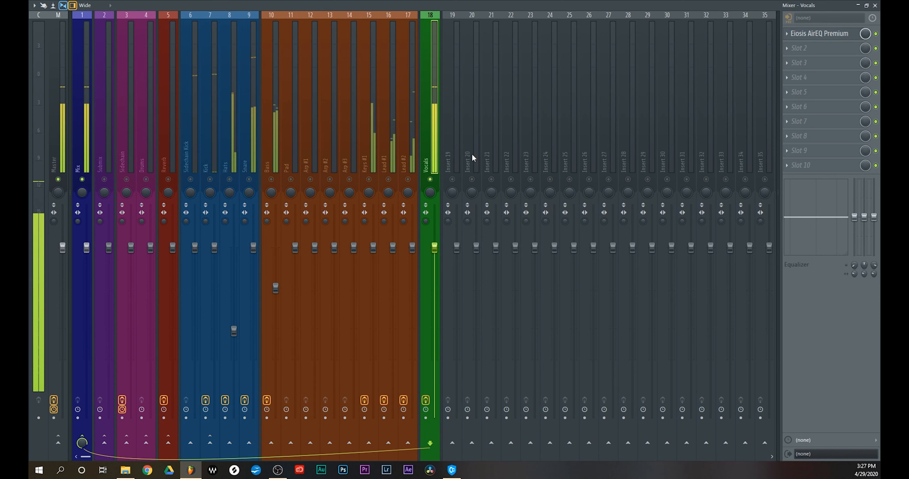
Unsolo the Vocals track and open the Master track's Fruity Limiter clear of the instrument faders
{"action": "right_click", "coordinate": [430, 179]}
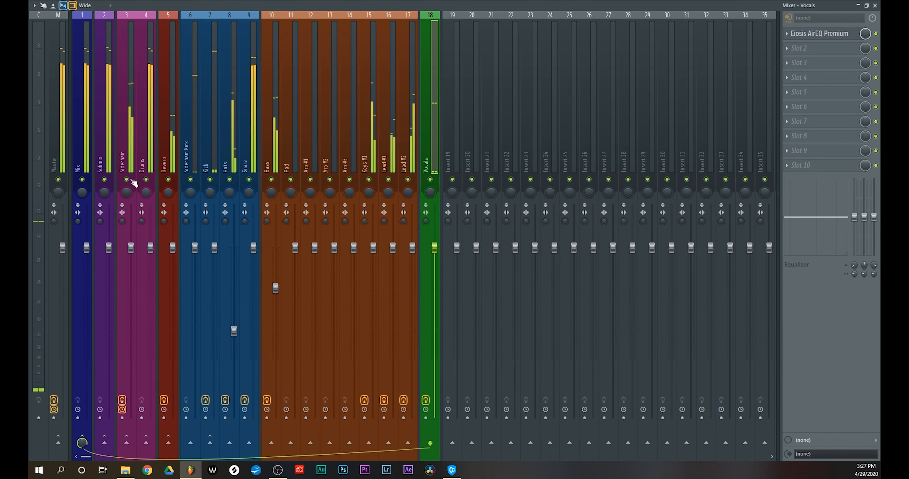
{"action": "left_click", "coordinate": [61, 154]}
{"action": "left_click", "coordinate": [840, 155]}
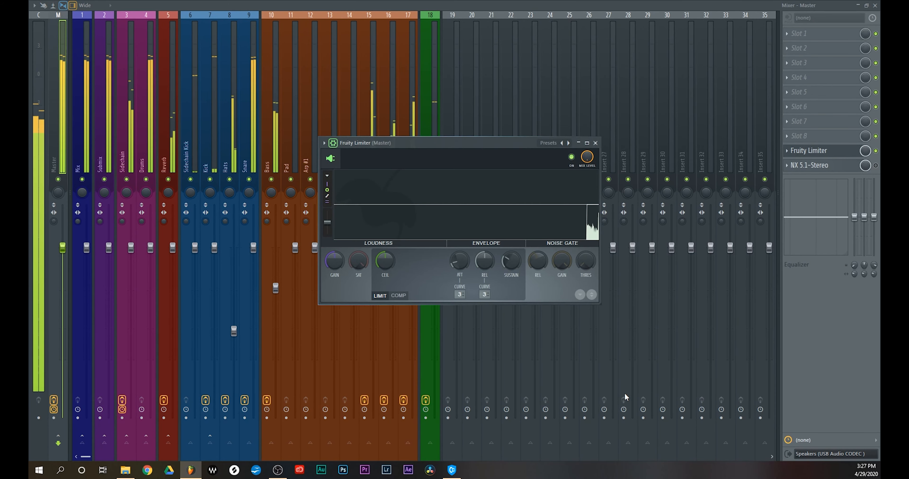
{"action": "left_click_drag", "start_coordinate": [452, 146], "coordinate": [578, 76]}
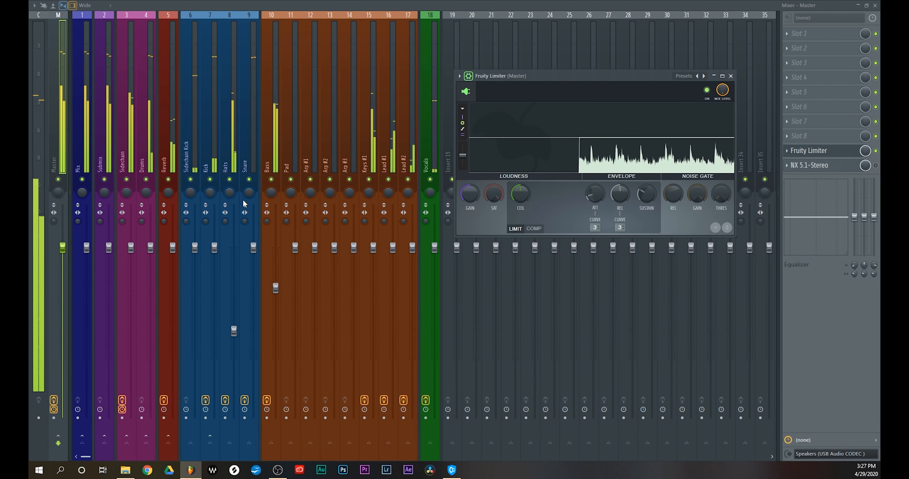
Lower the Submix fader so the vocals sit above the instruments and recheck the level in the Master limiter
{"action": "left_click_drag", "start_coordinate": [109, 248], "coordinate": [109, 309]}
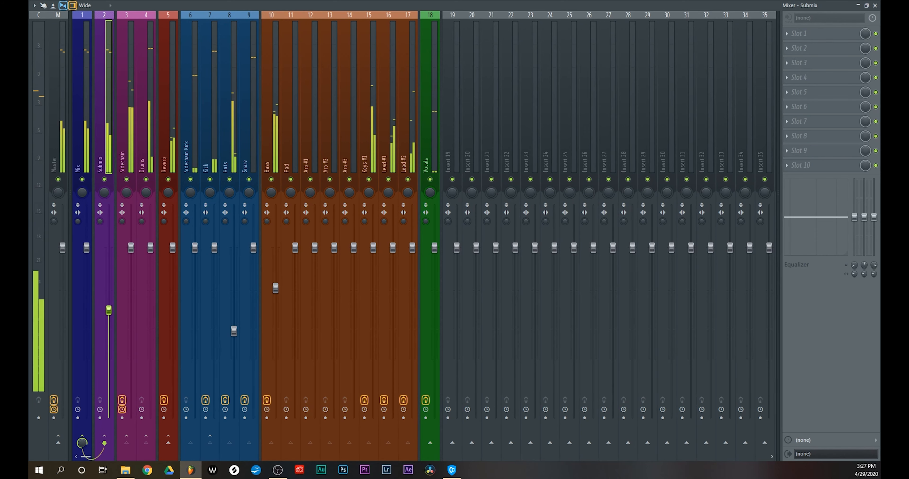
{"action": "left_click", "coordinate": [62, 157]}
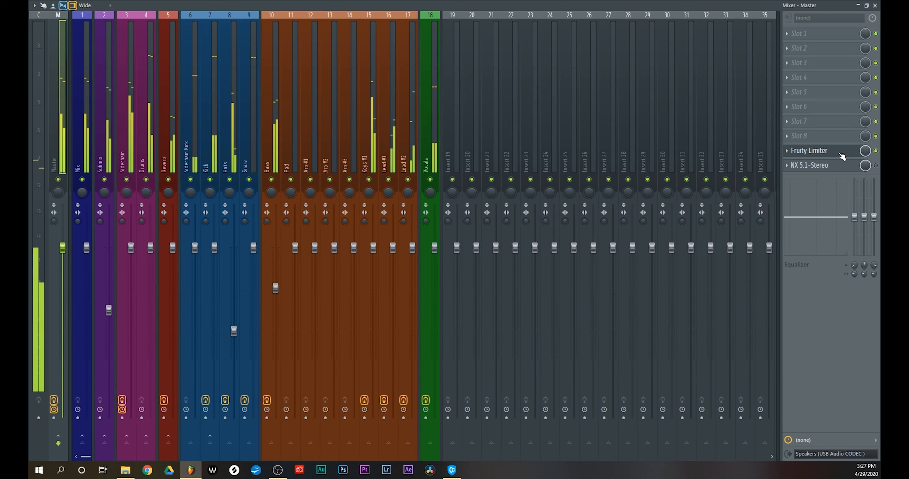
{"action": "left_click", "coordinate": [831, 155]}
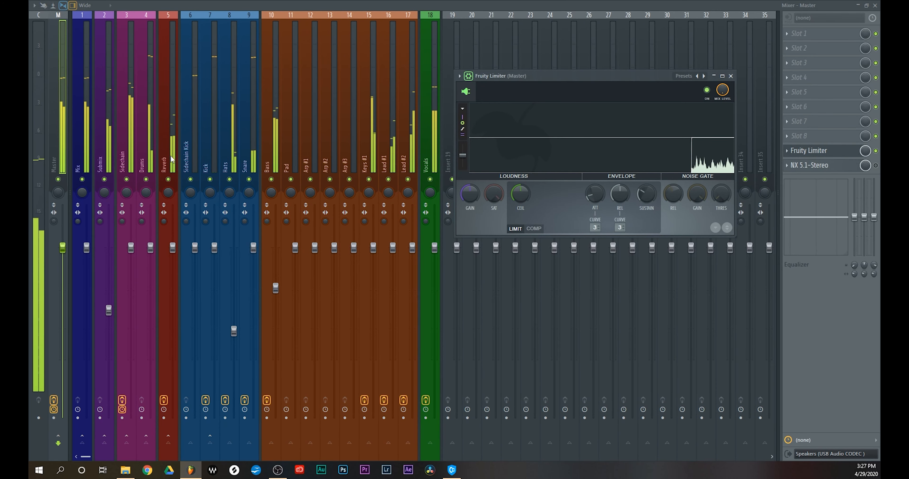
{"action": "left_click", "coordinate": [162, 141]}
{"action": "left_click", "coordinate": [104, 443]}
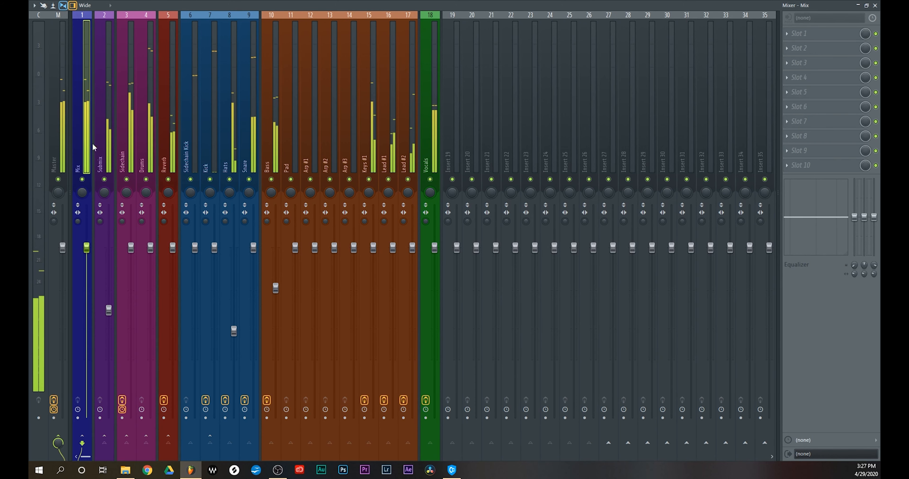
{"action": "left_click", "coordinate": [53, 148]}
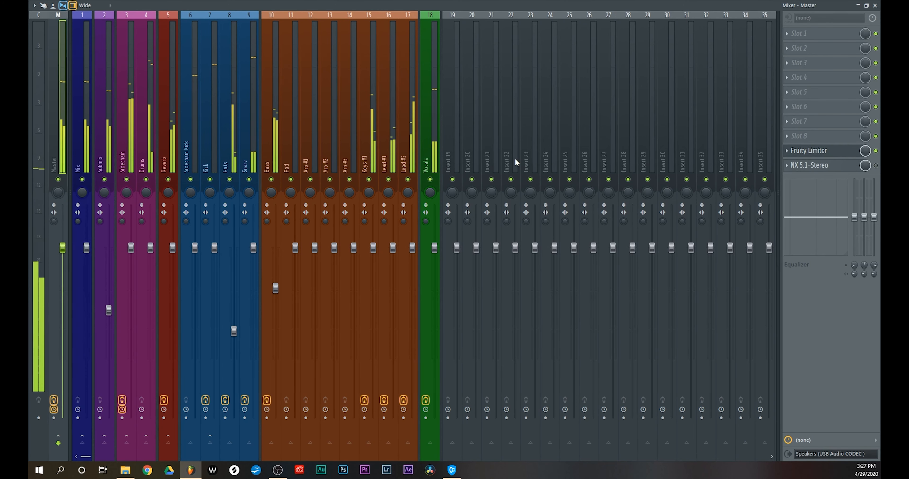
{"action": "left_click", "coordinate": [826, 152]}
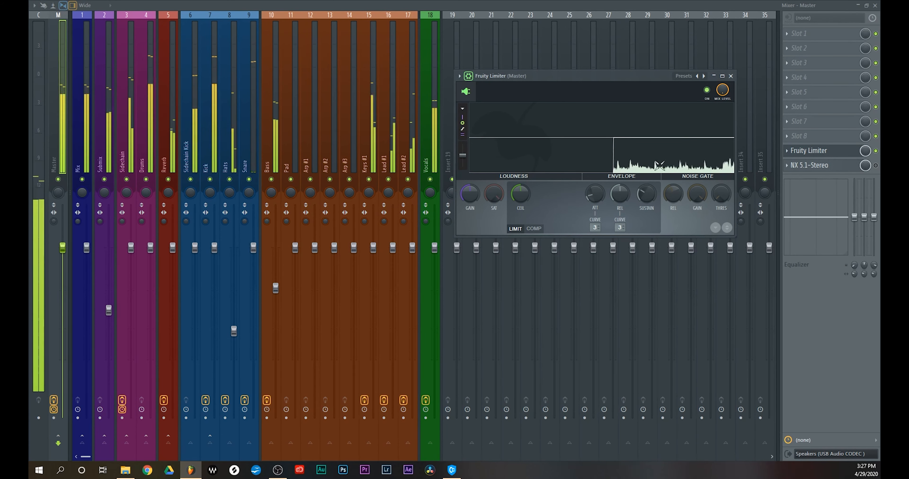
Close the Master limiter and select the Vocals track
{"action": "left_click", "coordinate": [731, 77]}
{"action": "left_click", "coordinate": [434, 154]}
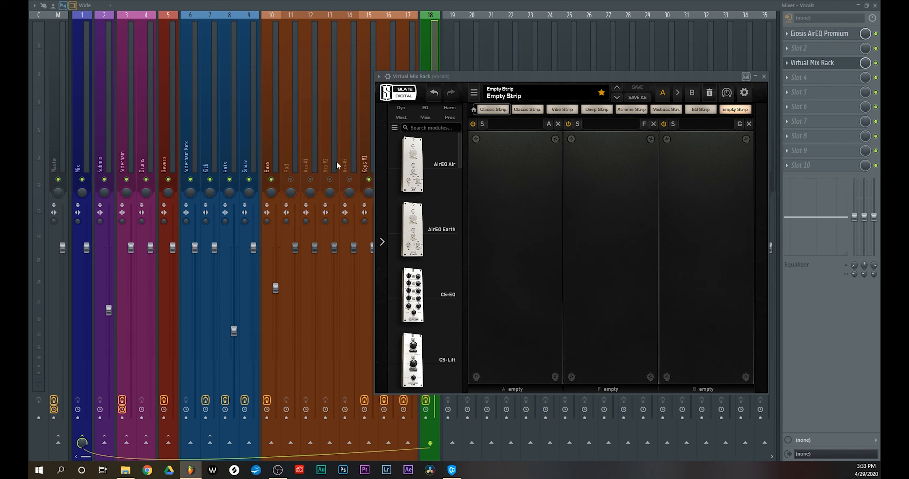
Add the FG-76 harmonic module to the Vocals track's Virtual Mix Rack and raise its Virtual Drive during playback
{"action": "left_click", "coordinate": [450, 107]}
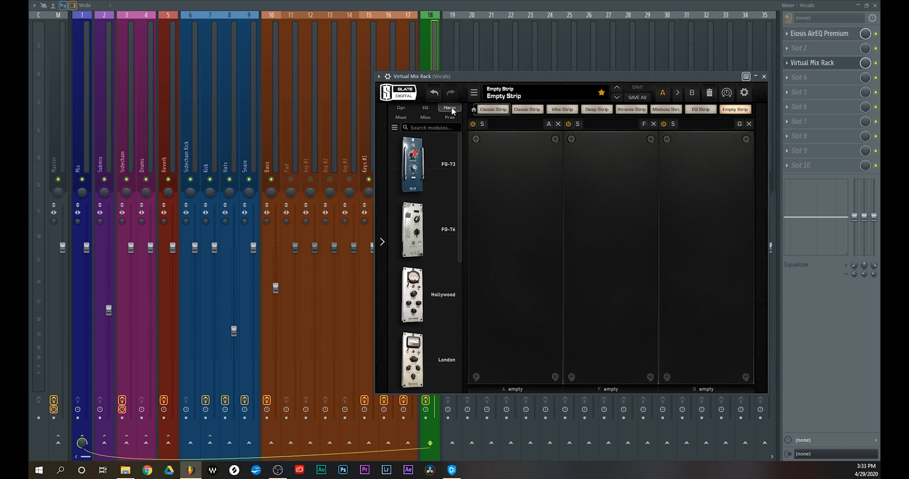
{"action": "left_click_drag", "start_coordinate": [431, 234], "coordinate": [531, 242]}
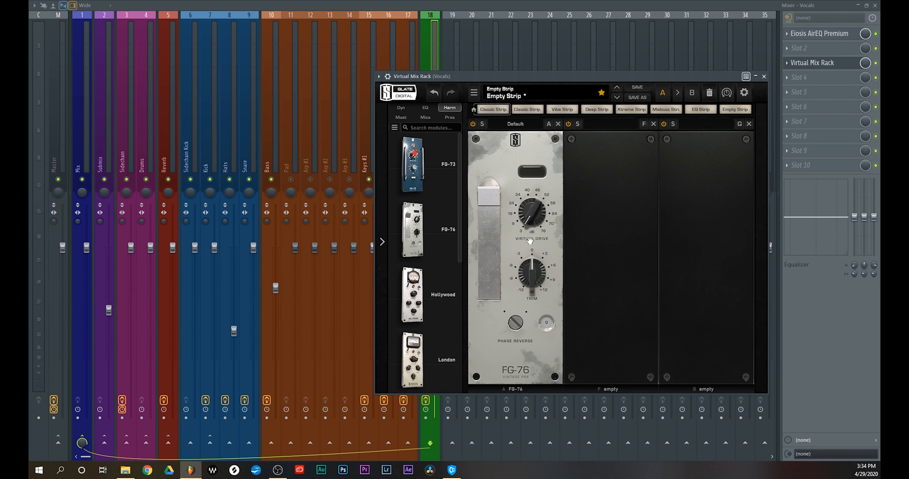
{"action": "key", "text": "space"}
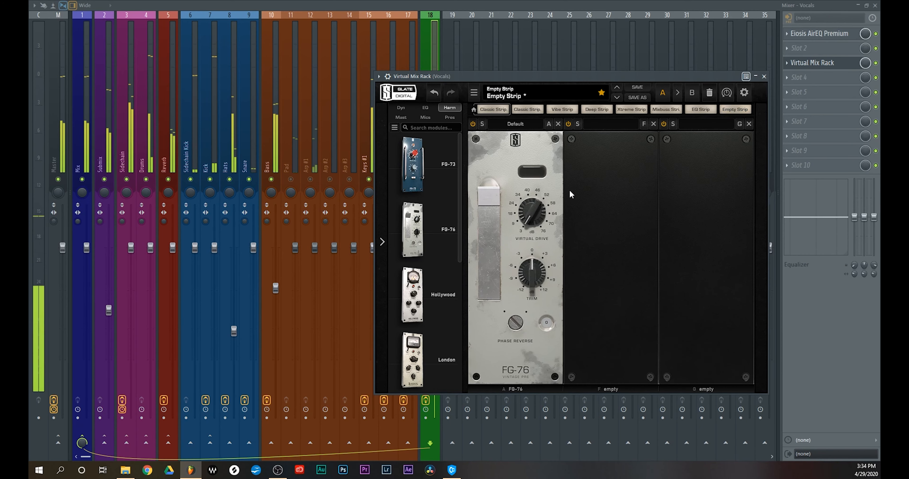
{"action": "mouse_move", "coordinate": [531, 199]}
{"action": "left_click_drag", "start_coordinate": [532, 197], "coordinate": [535, 170]}
{"action": "left_click_drag", "start_coordinate": [538, 75], "coordinate": [497, 73]}
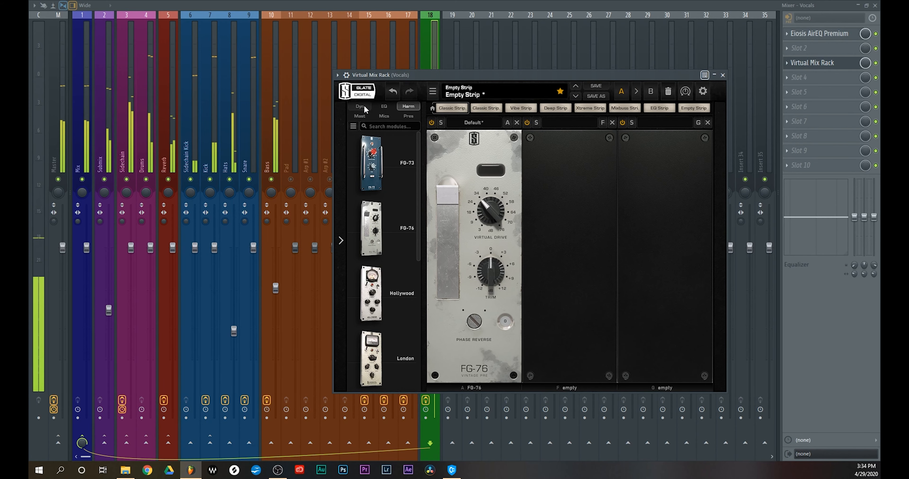
Add a VCC Channel after the FG-76, try US A, settle on the Brit 4k G console and raise its input gain
{"action": "scroll", "coordinate": [390, 224], "scroll_direction": "down", "scroll_amount": 5}
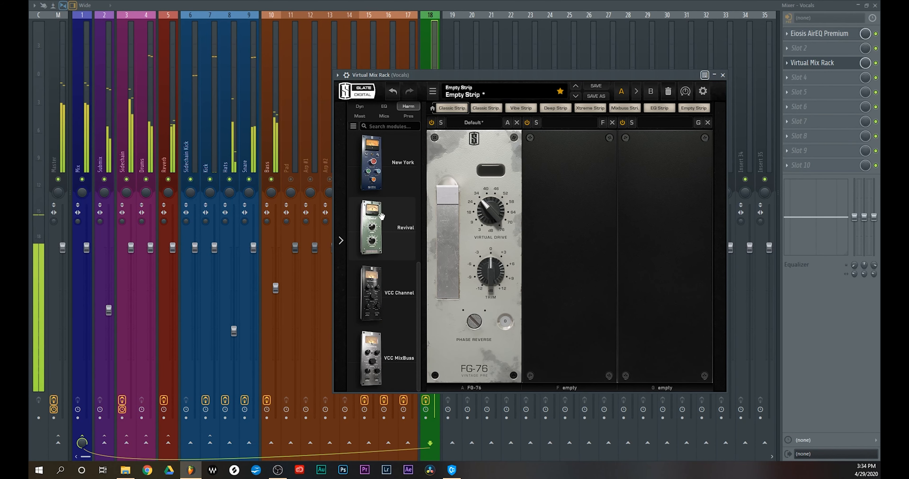
{"action": "left_click_drag", "start_coordinate": [370, 293], "coordinate": [547, 255]}
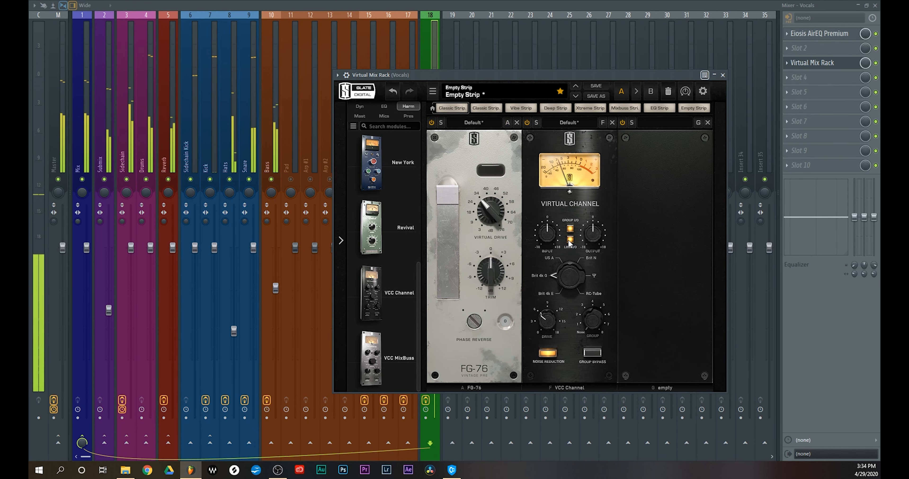
{"action": "left_click_drag", "start_coordinate": [568, 274], "coordinate": [570, 220]}
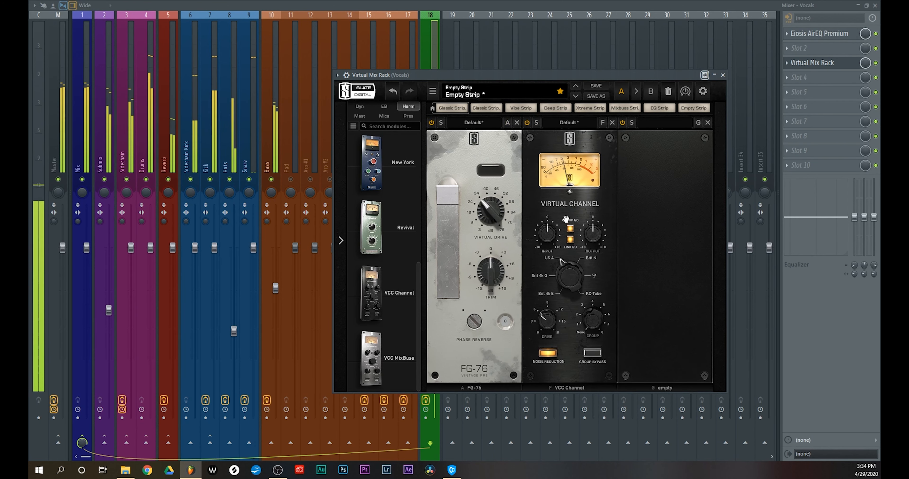
{"action": "left_click_drag", "start_coordinate": [569, 275], "coordinate": [566, 297]}
{"action": "left_click_drag", "start_coordinate": [547, 239], "coordinate": [551, 231]}
{"action": "left_click_drag", "start_coordinate": [551, 74], "coordinate": [503, 72]}
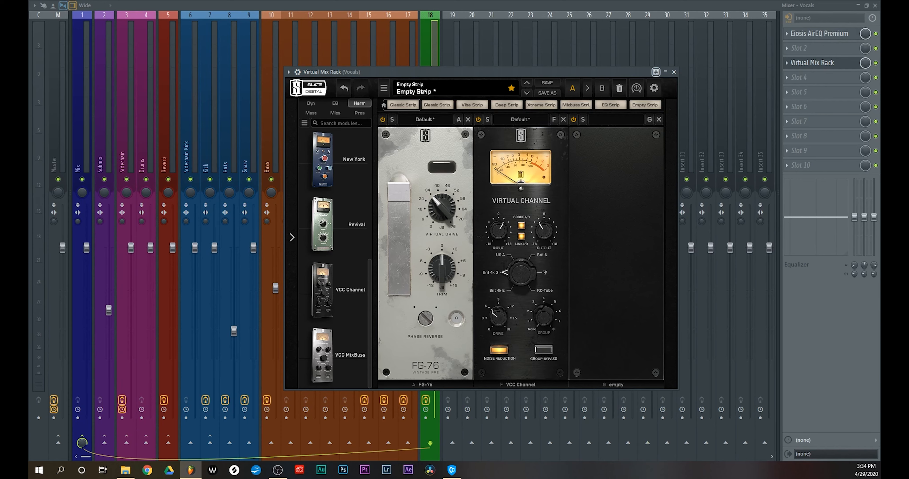
Resume playback and add the FG-401 compressor as the rack's third module
{"action": "key", "text": "space"}
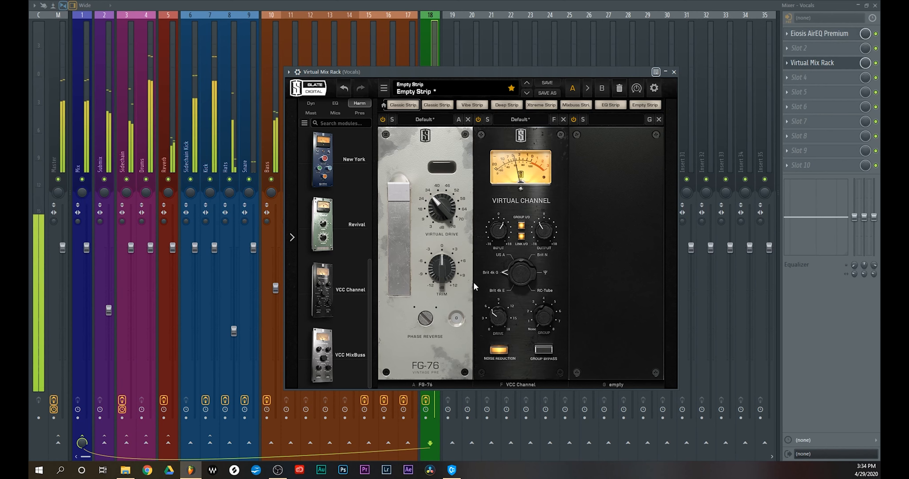
{"action": "left_click", "coordinate": [313, 103]}
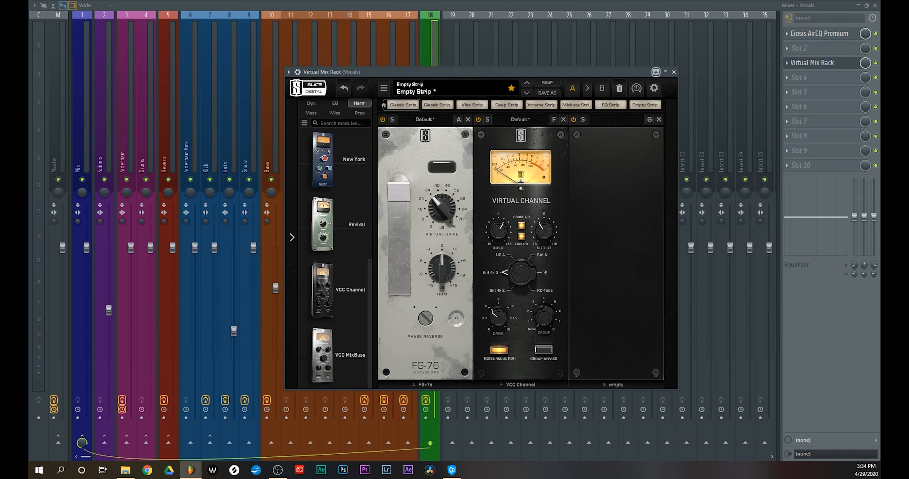
{"action": "key", "text": "space"}
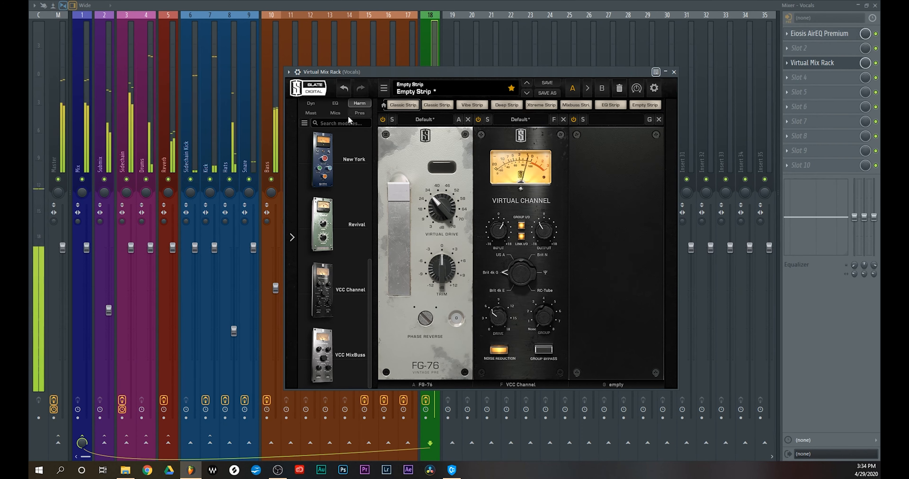
{"action": "left_click", "coordinate": [313, 103]}
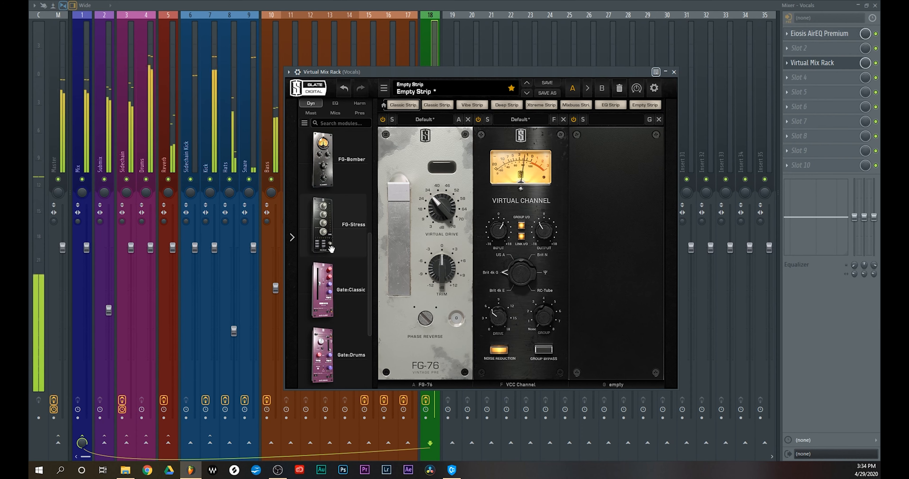
{"action": "scroll", "coordinate": [330, 347], "scroll_direction": "up", "scroll_amount": 5}
{"action": "left_click_drag", "start_coordinate": [330, 347], "coordinate": [571, 250]}
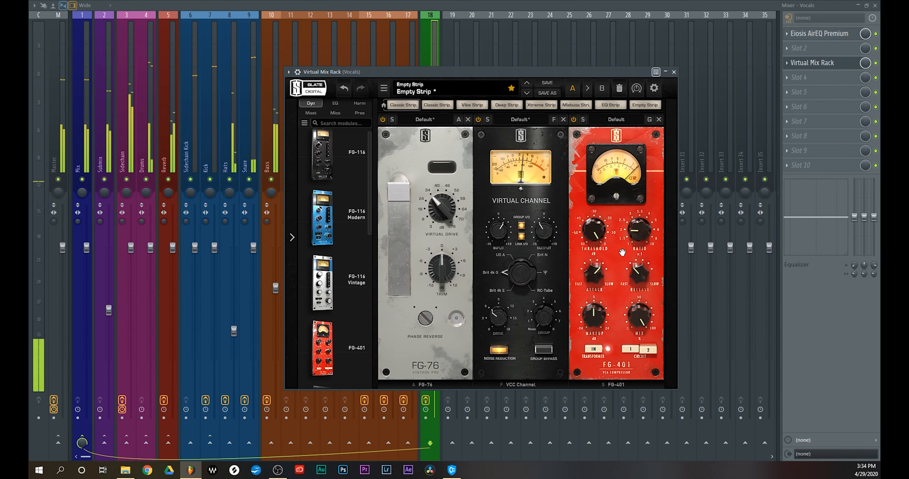
Set the FG-401's threshold to about -18.6 dB, raise the ratio, speed up the attack, slow the release and add slight makeup gain
{"action": "left_click_drag", "start_coordinate": [595, 234], "coordinate": [598, 268]}
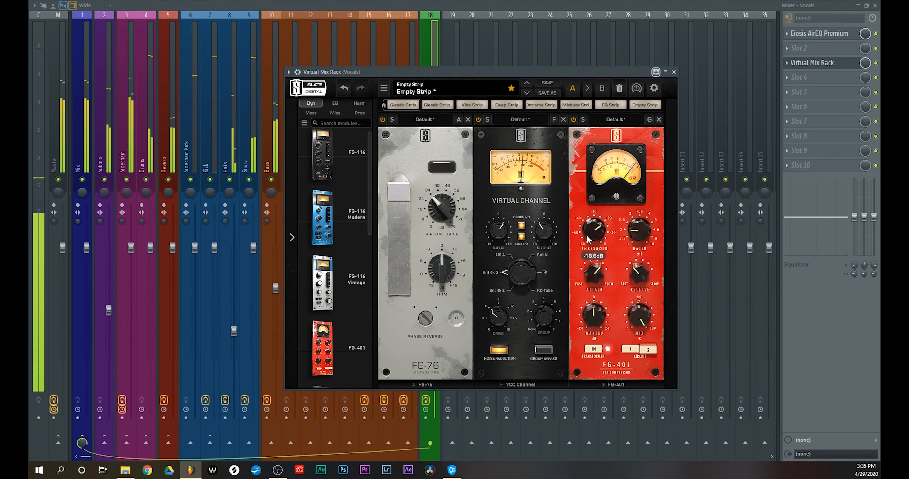
{"action": "left_click_drag", "start_coordinate": [640, 232], "coordinate": [640, 227]}
{"action": "left_click_drag", "start_coordinate": [591, 275], "coordinate": [591, 296]}
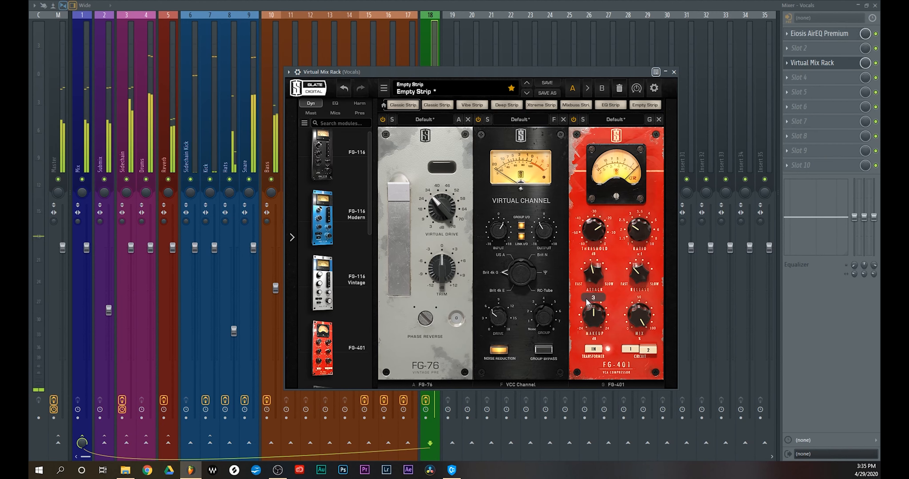
{"action": "left_click_drag", "start_coordinate": [649, 272], "coordinate": [648, 247]}
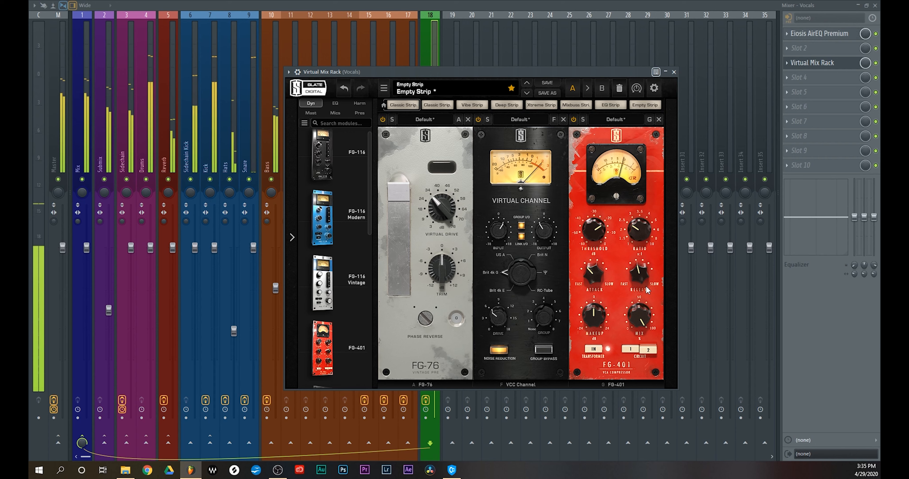
{"action": "mouse_move", "coordinate": [646, 290]}
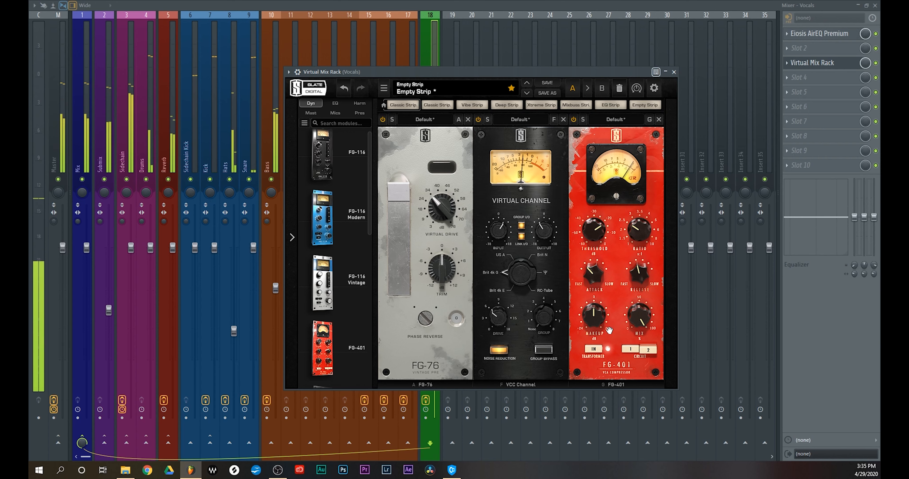
{"action": "mouse_move", "coordinate": [593, 317]}
{"action": "left_click_drag", "start_coordinate": [592, 318], "coordinate": [593, 316]}
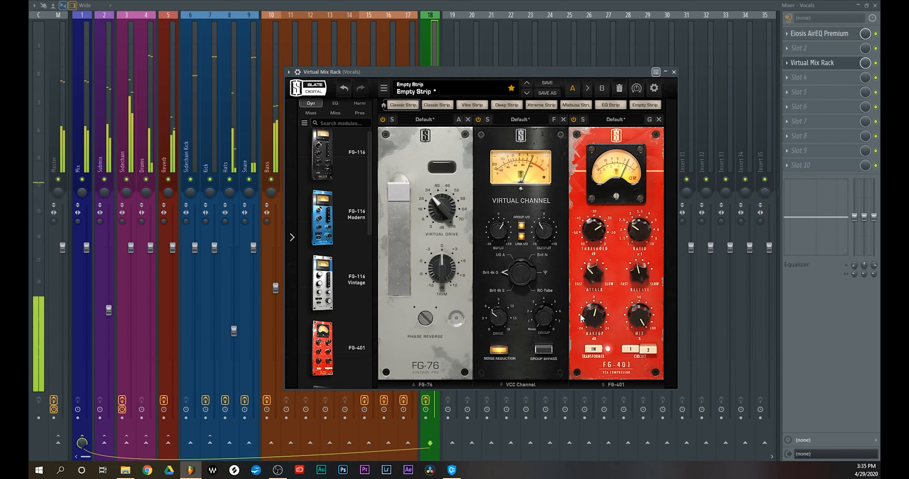
{"action": "left_click_drag", "start_coordinate": [591, 315], "coordinate": [593, 319]}
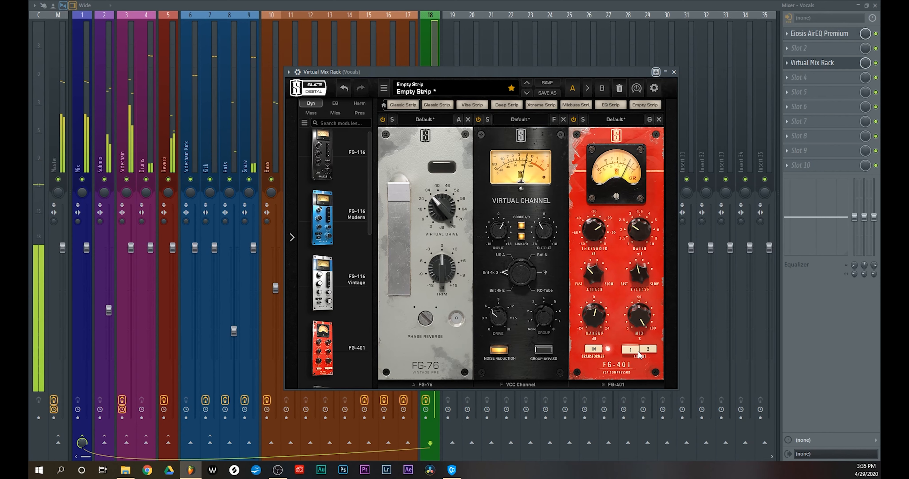
Switch the FG-401 to circuit 1 and compare the vocals with the compressor bypassed and active
{"action": "left_click", "coordinate": [631, 350]}
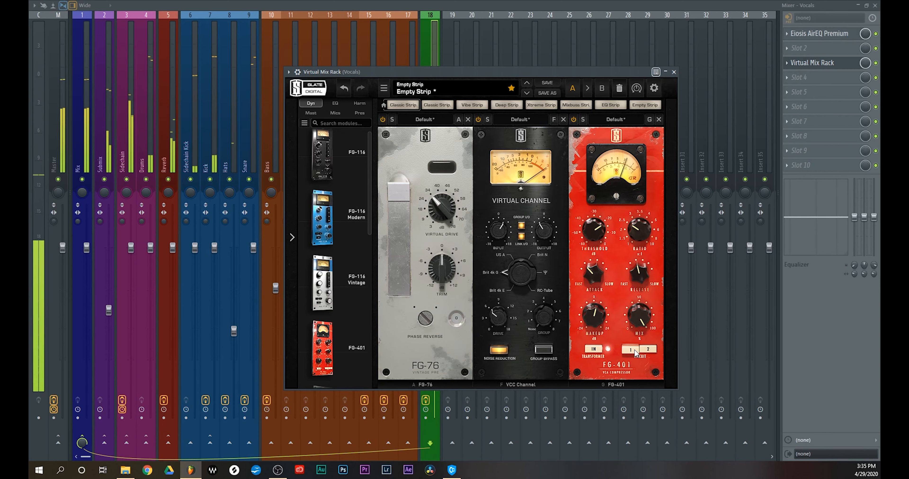
{"action": "left_click", "coordinate": [573, 120]}
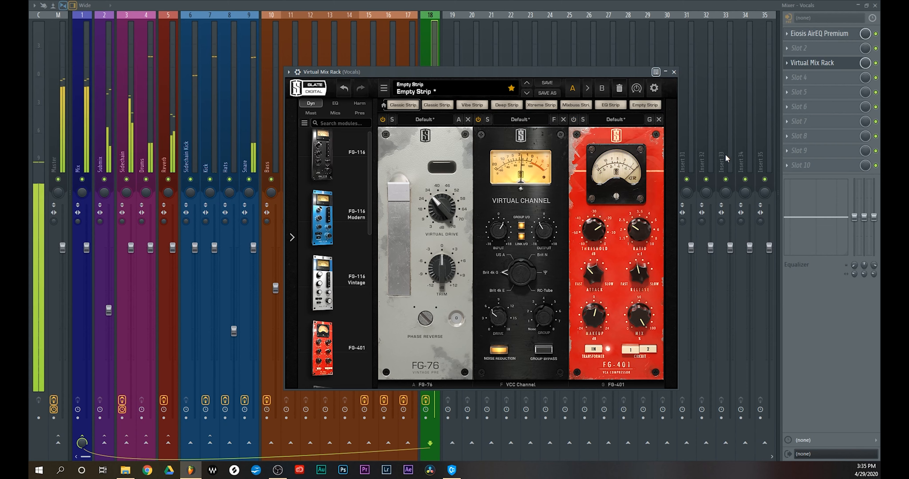
{"action": "left_click", "coordinate": [575, 122]}
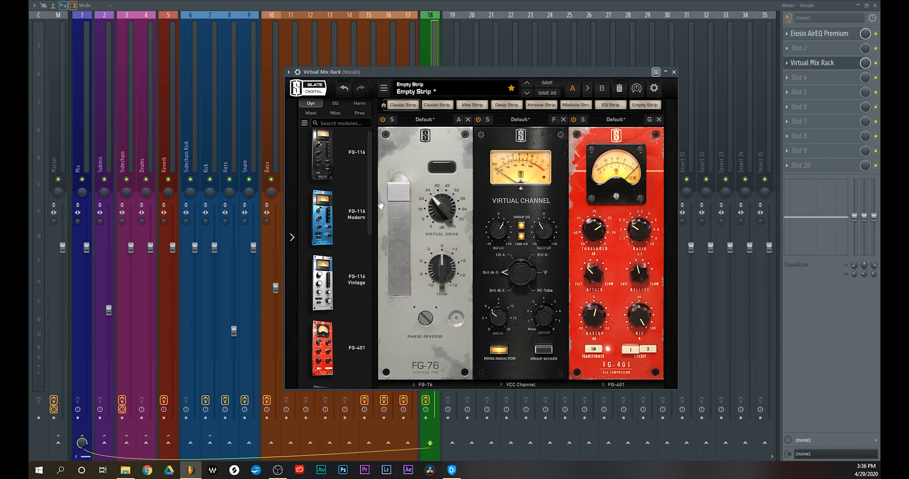
Add the FG-N equalizer as the rack's fourth module and reposition the rack so it fits over the mixer
{"action": "scroll", "coordinate": [355, 206], "scroll_direction": "down", "scroll_amount": 8}
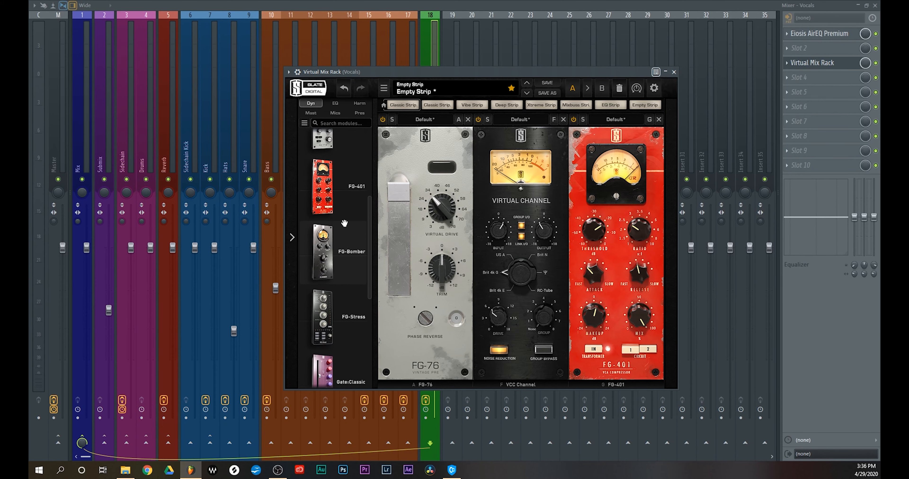
{"action": "scroll", "coordinate": [338, 221], "scroll_direction": "up", "scroll_amount": 8}
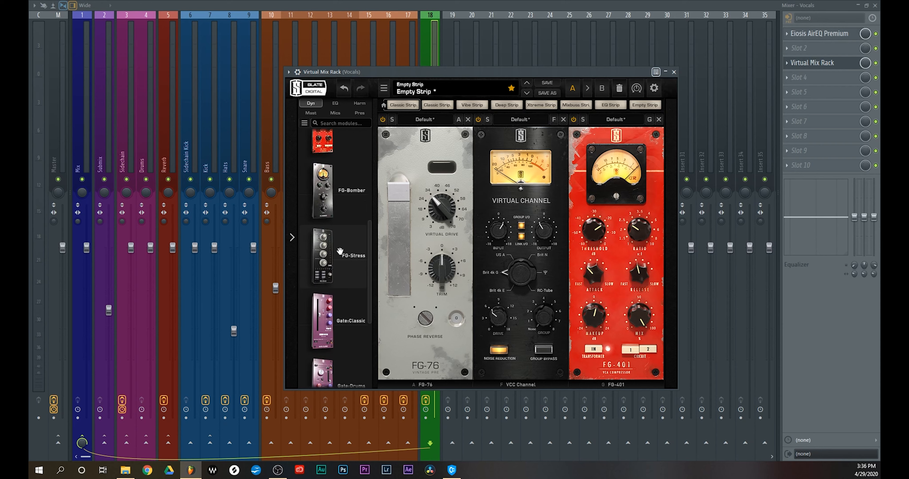
{"action": "left_click", "coordinate": [333, 103]}
{"action": "scroll", "coordinate": [331, 222], "scroll_direction": "down", "scroll_amount": 2}
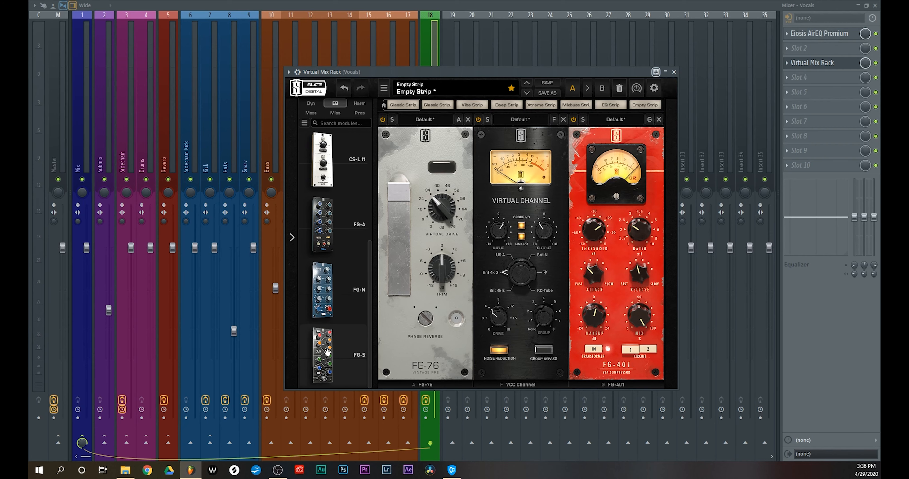
{"action": "left_click_drag", "start_coordinate": [326, 319], "coordinate": [656, 264]}
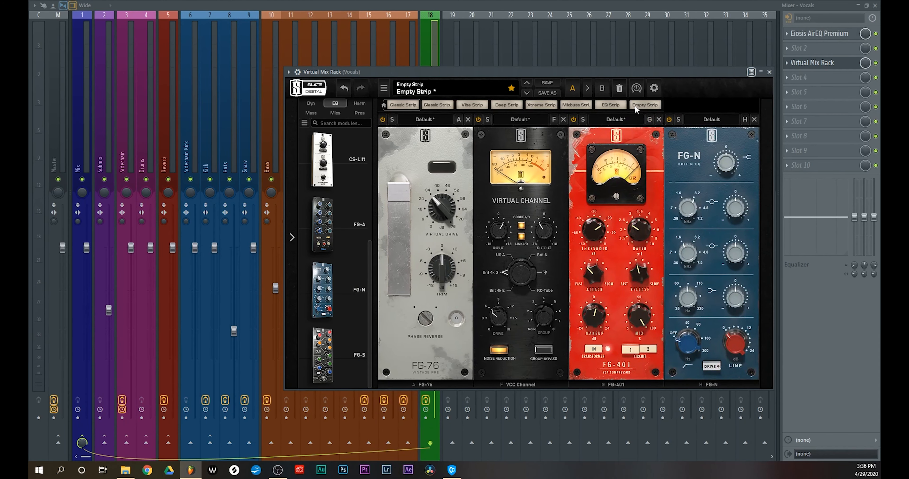
{"action": "left_click_drag", "start_coordinate": [608, 73], "coordinate": [514, 72]}
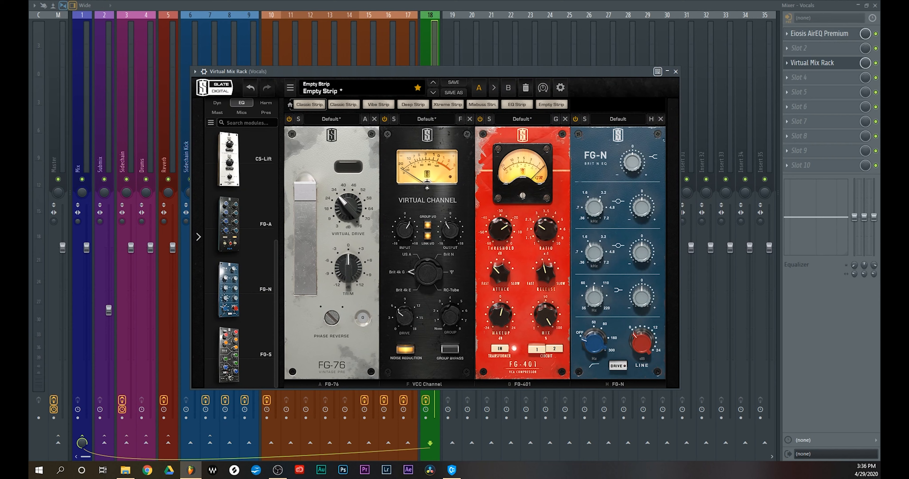
Boost the FG-N's lower mid band slightly while the vocals play, then close the Virtual Mix Rack
{"action": "key", "text": "space"}
{"action": "mouse_move", "coordinate": [647, 236]}
{"action": "left_click_drag", "start_coordinate": [649, 237], "coordinate": [649, 234]}
{"action": "left_click_drag", "start_coordinate": [594, 253], "coordinate": [638, 264]}
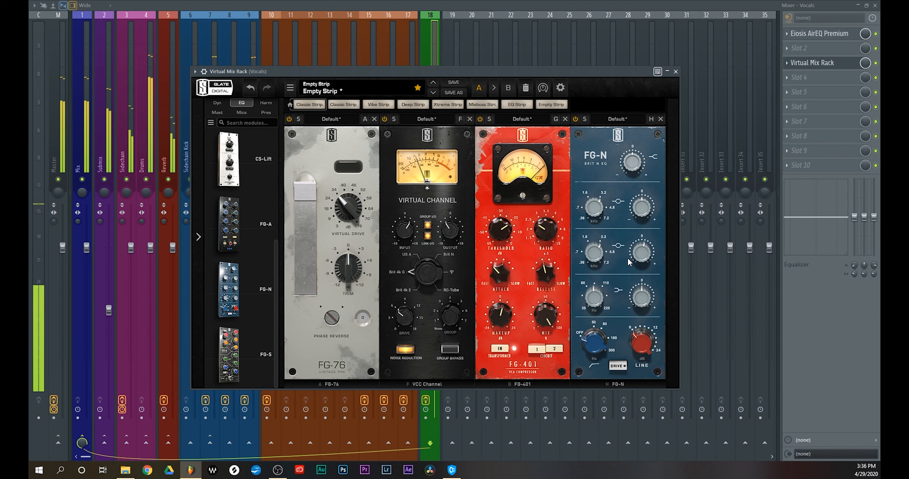
{"action": "left_click", "coordinate": [269, 103]}
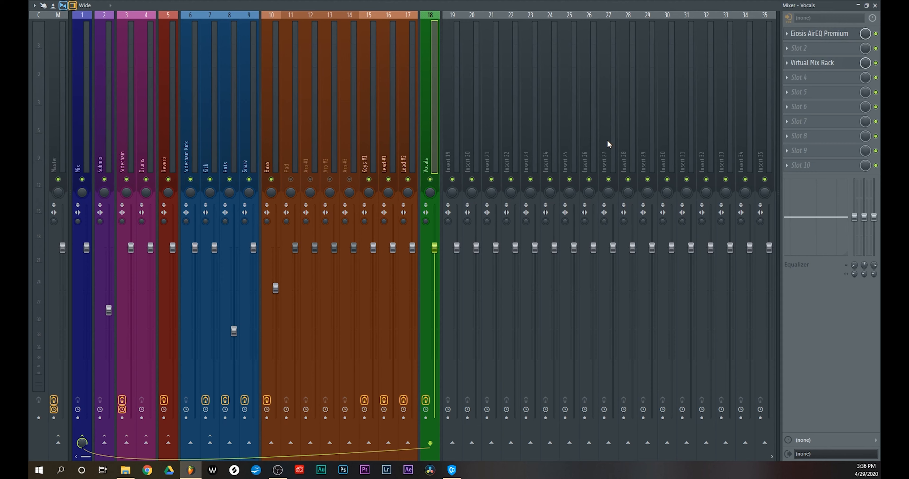
Load DeEsser Mono into slot 6 of the Vocals track and place its window clear of the track faders
{"action": "left_click", "coordinate": [800, 108]}
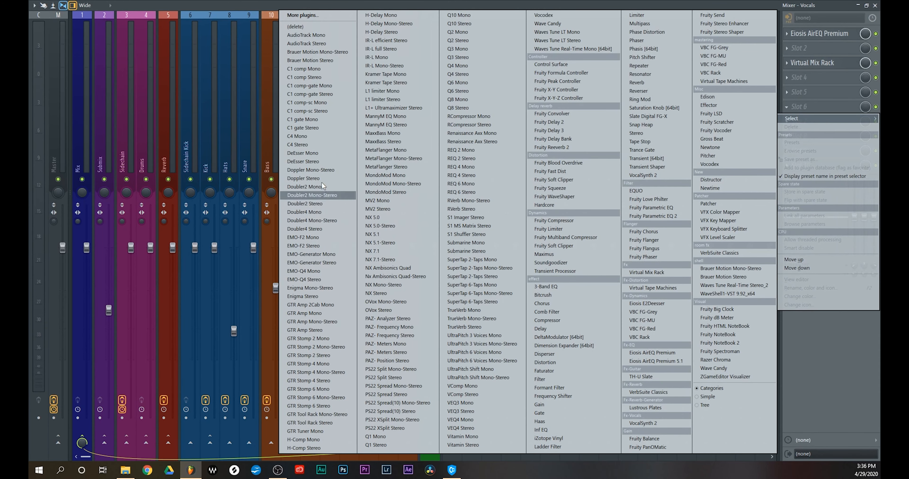
{"action": "left_click", "coordinate": [315, 153]}
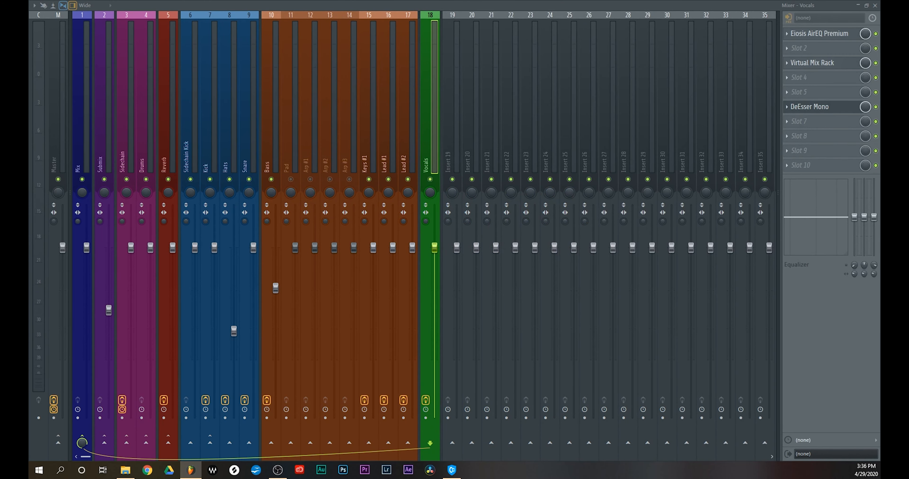
{"action": "left_click_drag", "start_coordinate": [518, 328], "coordinate": [621, 110]}
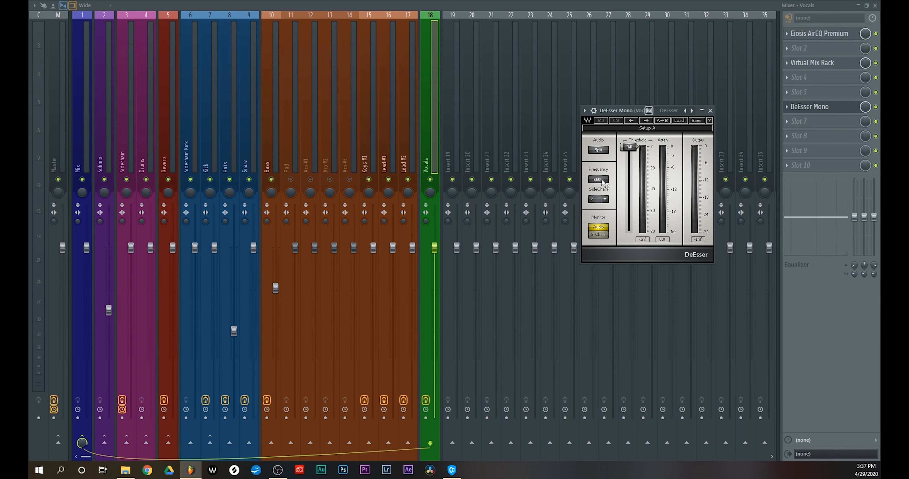
Solo the Vocals track and, monitoring the DeEsser's sidechain during playback, set its frequency to 4820 Hz
{"action": "left_click", "coordinate": [599, 235]}
{"action": "right_click", "coordinate": [430, 179]}
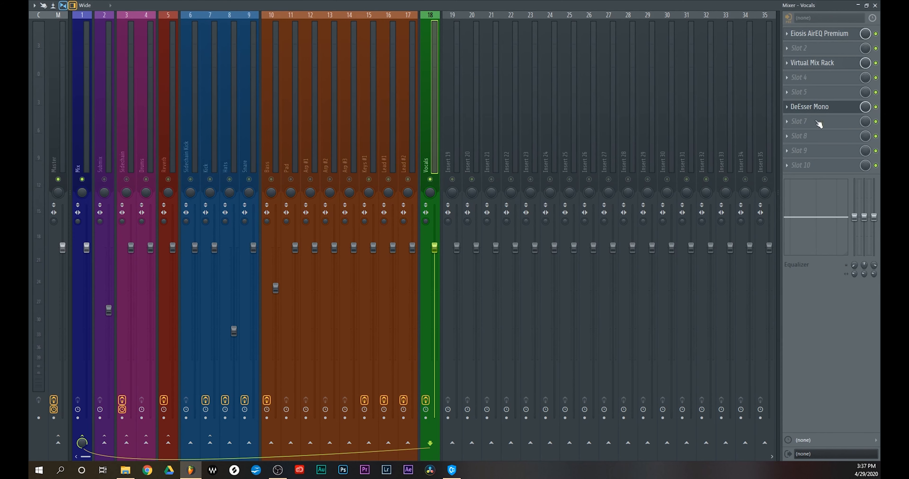
{"action": "left_click", "coordinate": [807, 106]}
{"action": "key", "text": "space"}
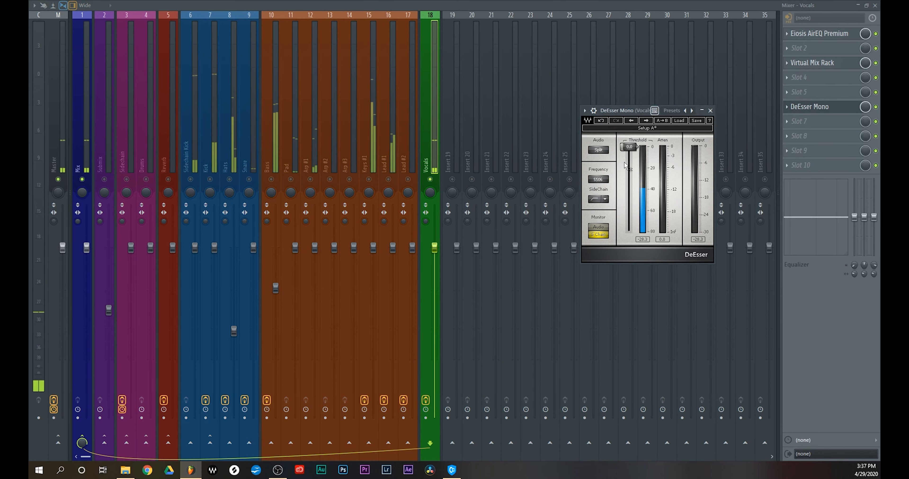
{"action": "left_click_drag", "start_coordinate": [601, 179], "coordinate": [601, 186]}
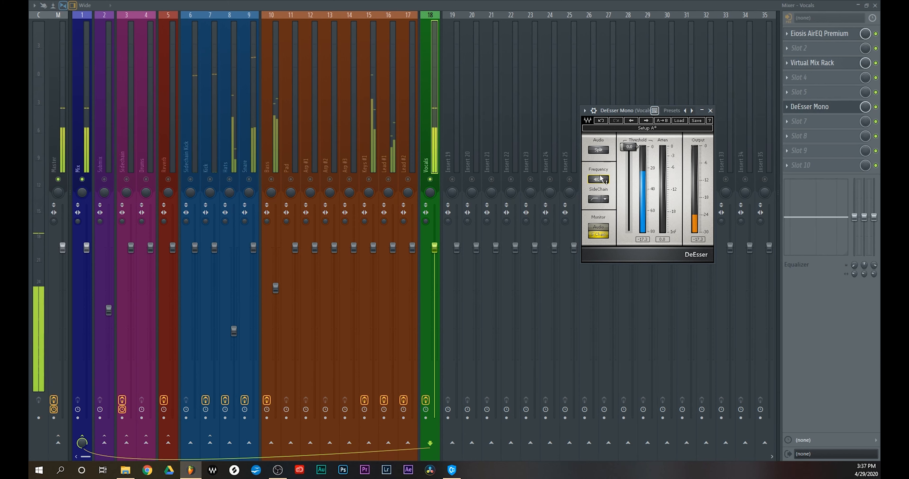
Lower the DeEsser's threshold to -28.4, return its monitoring to audio and close its window
{"action": "left_click_drag", "start_coordinate": [628, 147], "coordinate": [628, 177]}
{"action": "left_click", "coordinate": [593, 230]}
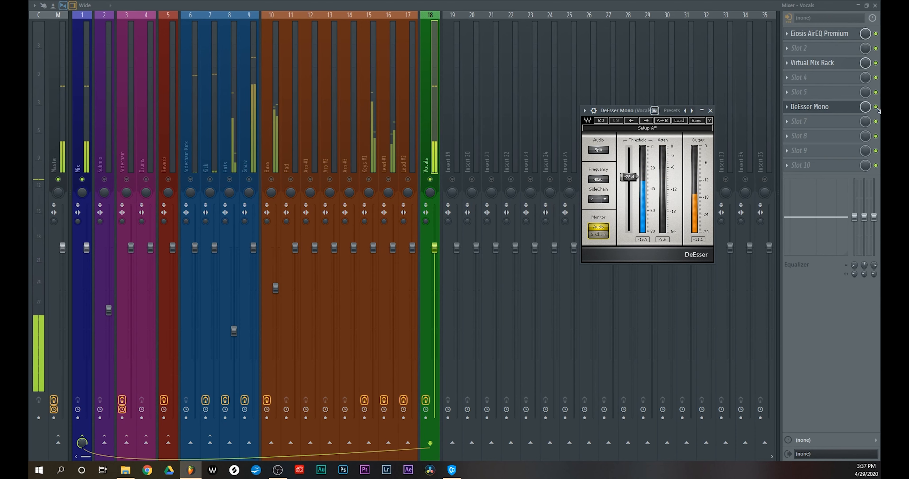
{"action": "left_click", "coordinate": [710, 110]}
Compare the soloed vocals with the DeEsser bypassed and active, then unsolo the Vocals track
{"action": "left_click", "coordinate": [875, 108]}
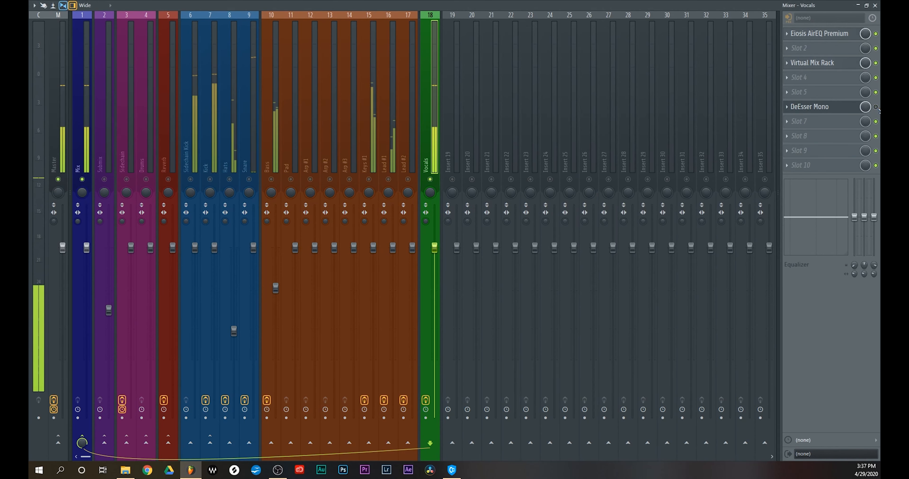
{"action": "left_click", "coordinate": [877, 108]}
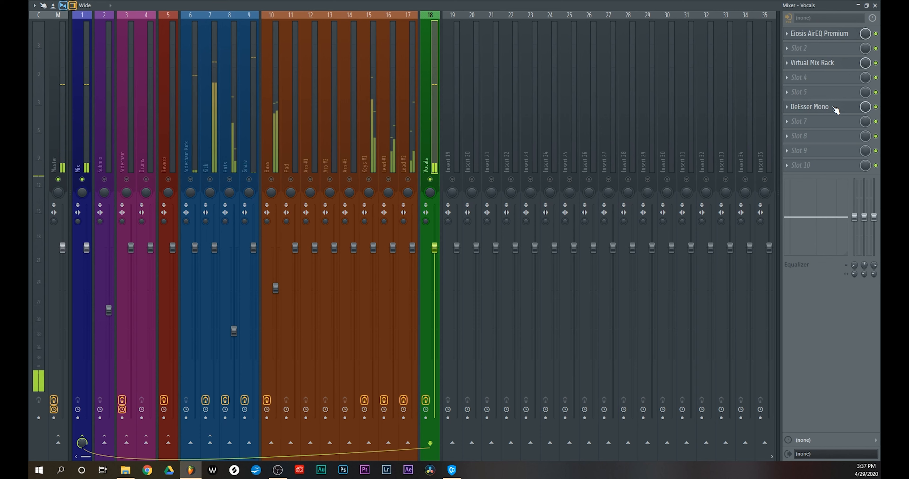
{"action": "right_click", "coordinate": [431, 181]}
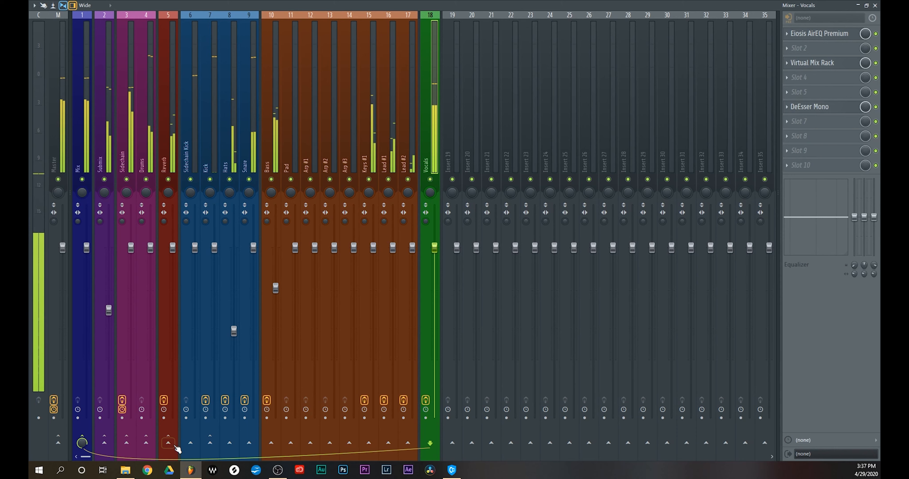
Send the Vocals track to the Reverb track and mute the Pad and Arp #1 to #3 tracks, then stop playback
{"action": "left_click", "coordinate": [168, 443]}
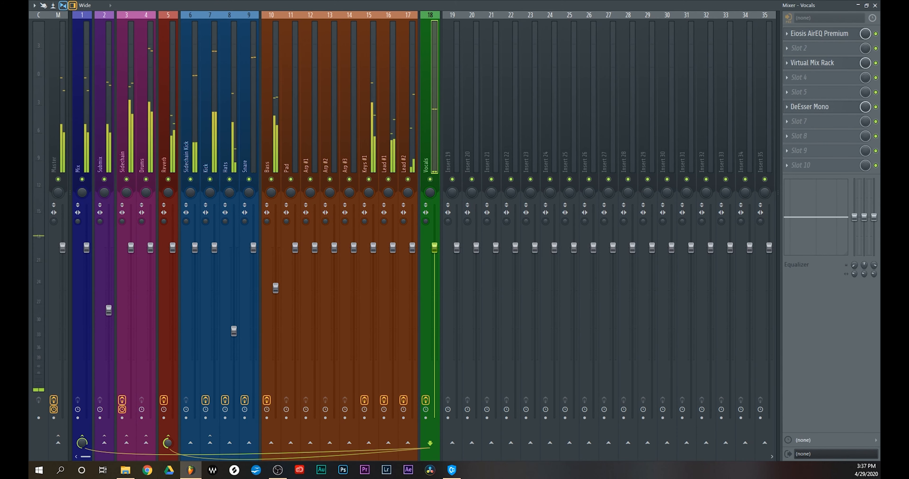
{"action": "left_click", "coordinate": [291, 179]}
{"action": "left_click_drag", "start_coordinate": [293, 181], "coordinate": [351, 184]}
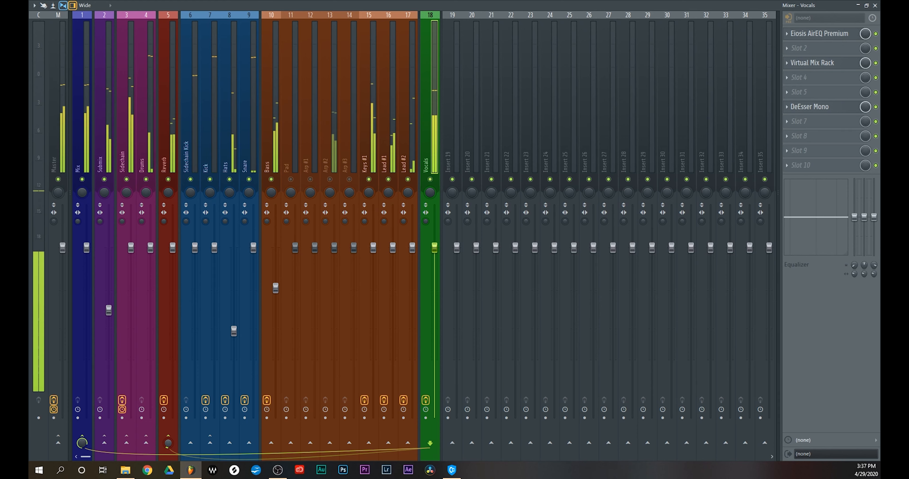
{"action": "key", "text": "space"}
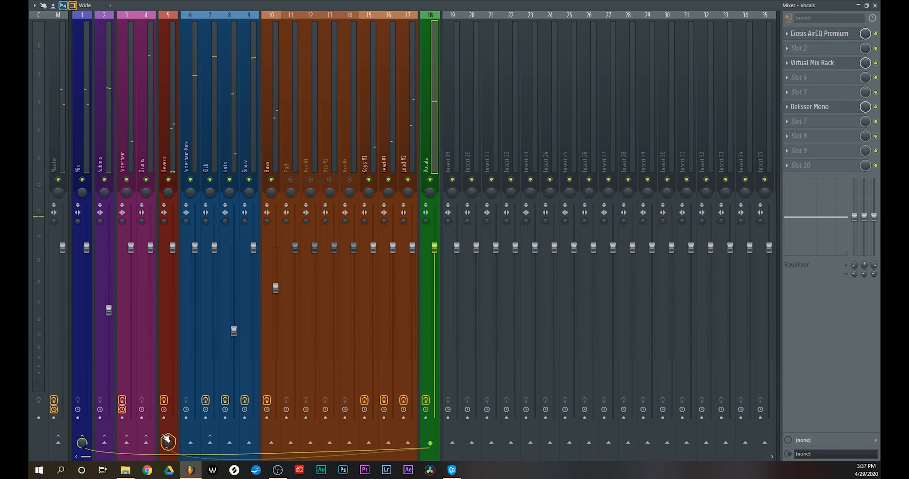